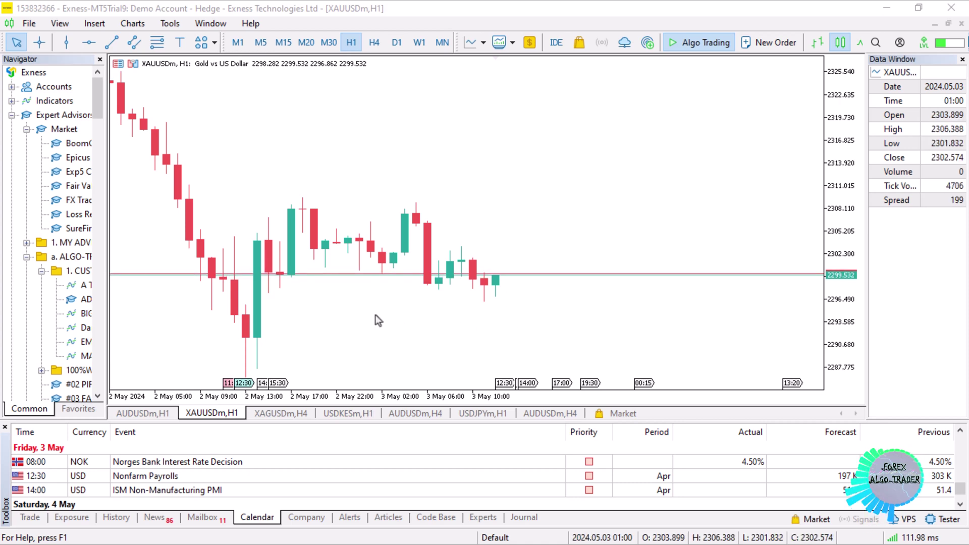
# Select the Nonfarm Payrolls calendar event and switch the XAUUSD chart from H4 to M1, zoomed to recent candles
pyautogui.click(152, 478)
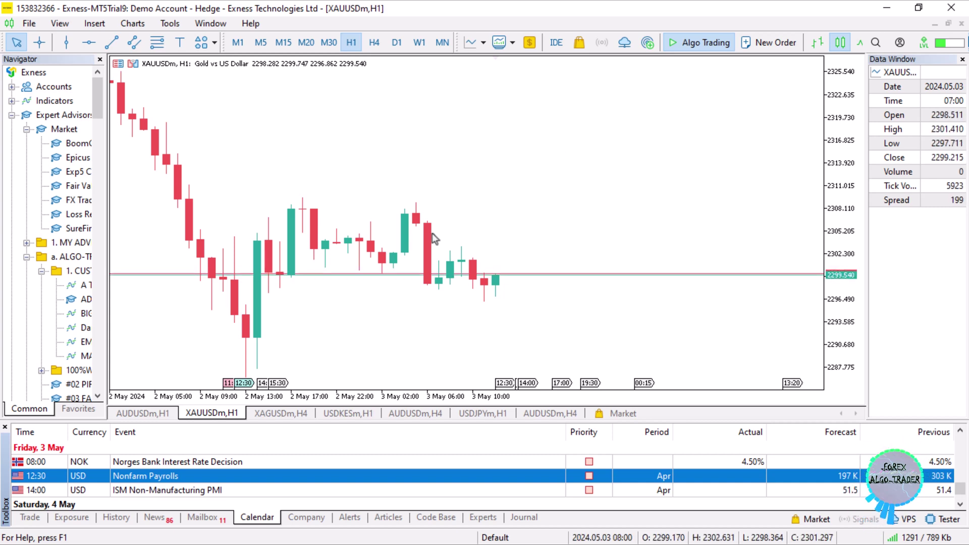
pyautogui.moveTo(464, 235); pyautogui.dragTo(526, 234)
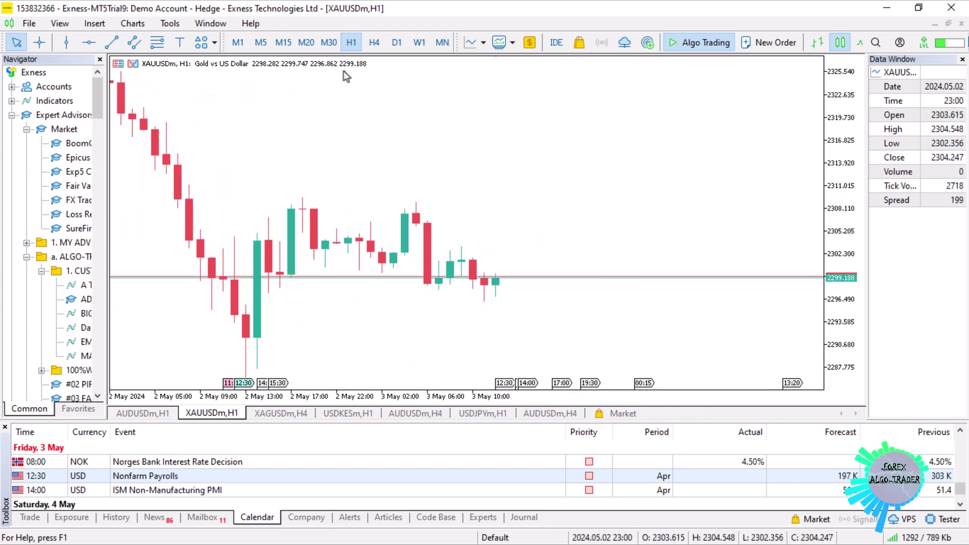
pyautogui.click(374, 44)
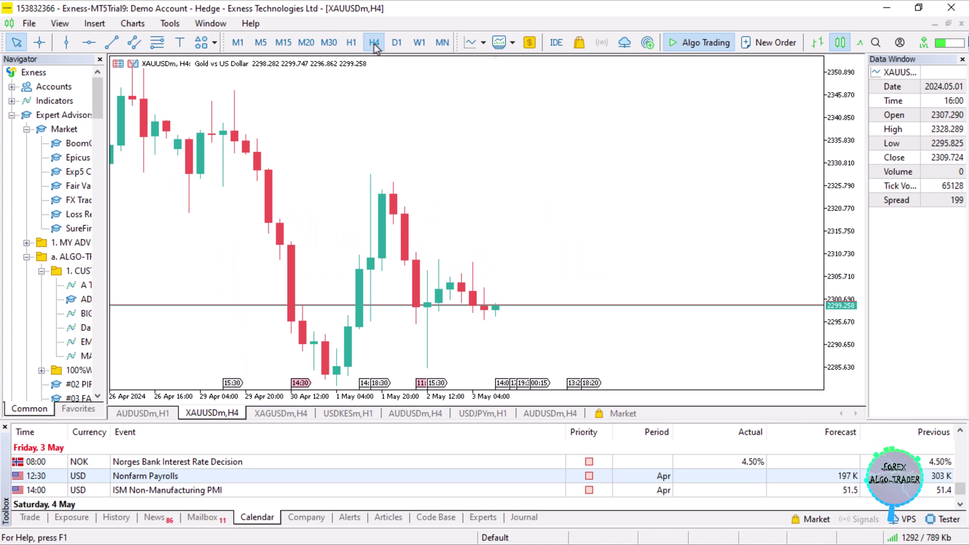
pyautogui.click(238, 42)
pyautogui.press('-')
pyautogui.press('-')
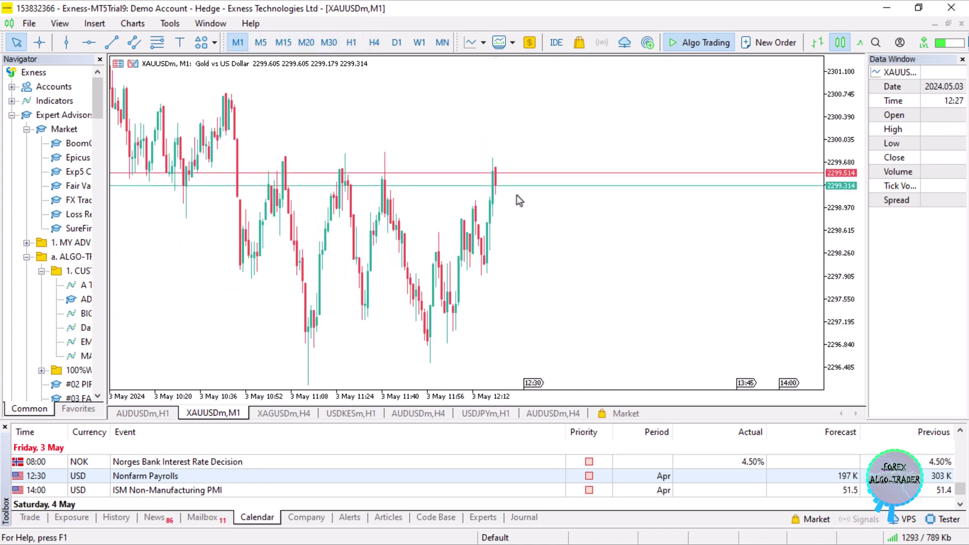
pyautogui.press('-')
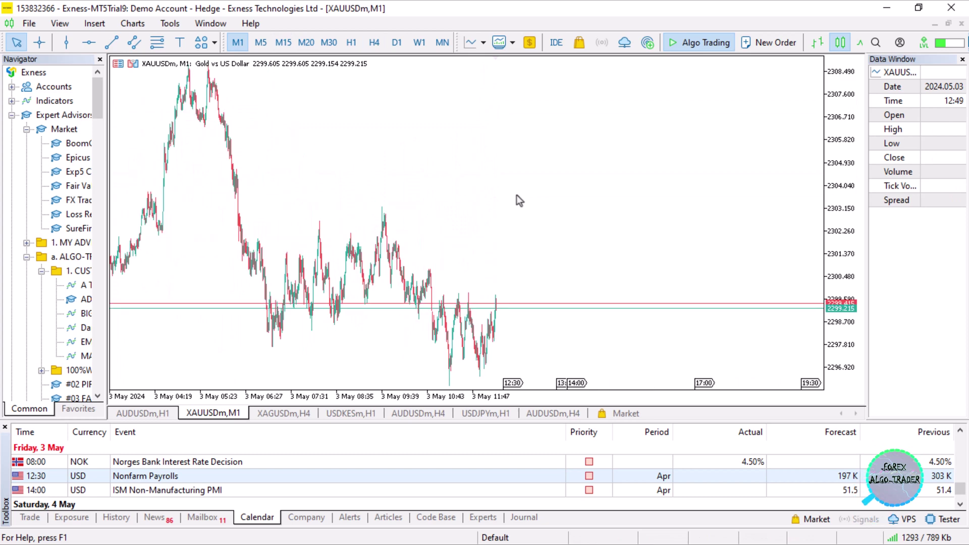
pyautogui.press('+')
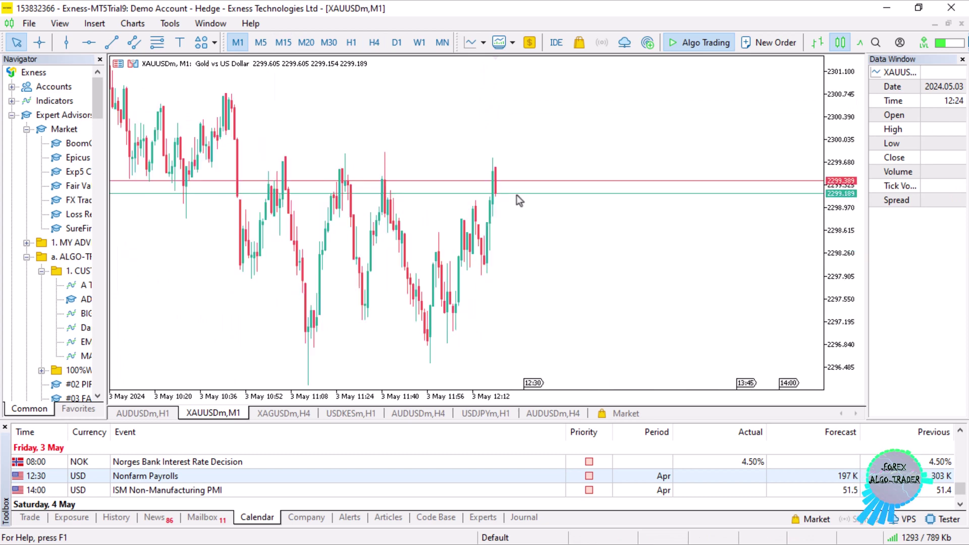
pyautogui.press('+')
pyautogui.press('-')
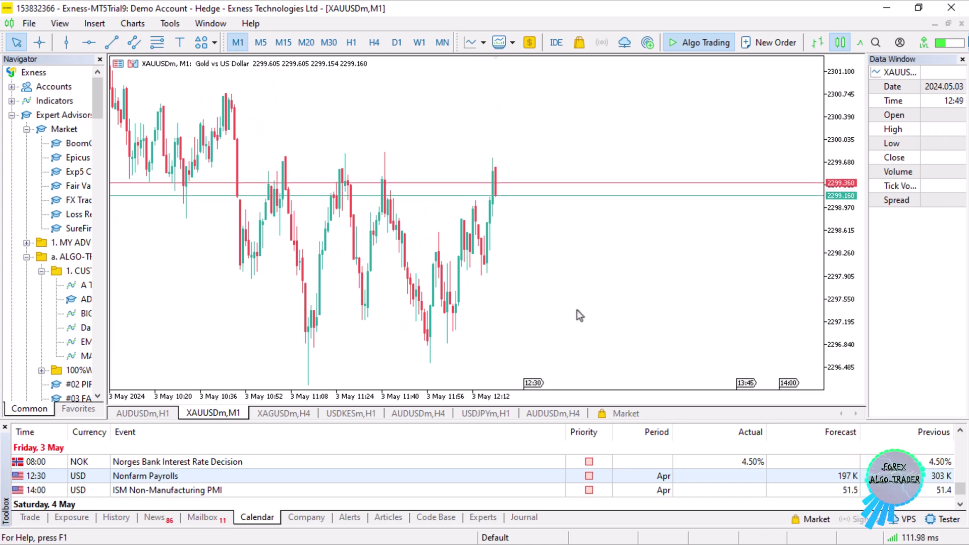
# Open the NEWS Calendar bookmark from Chrome's bookmark overflow list
pyautogui.press('super')
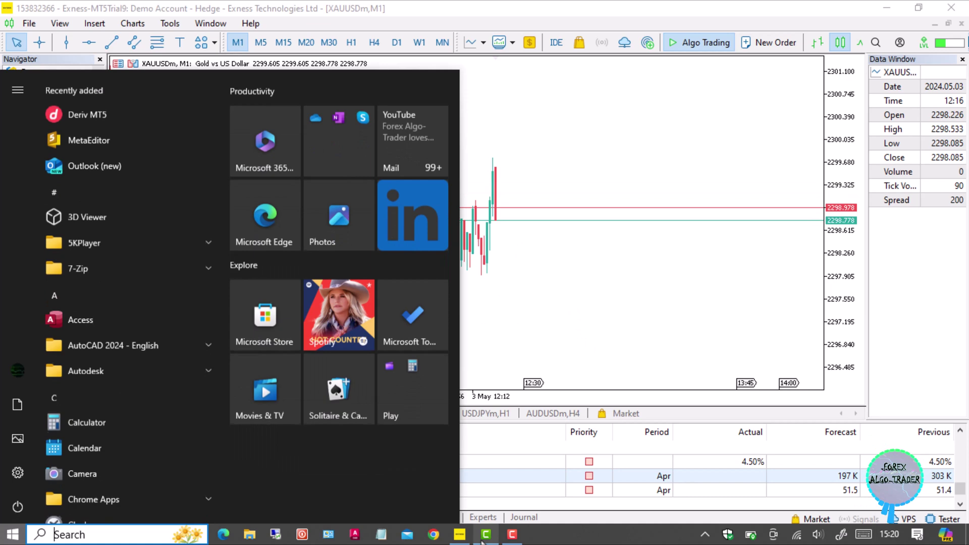
pyautogui.press('super')
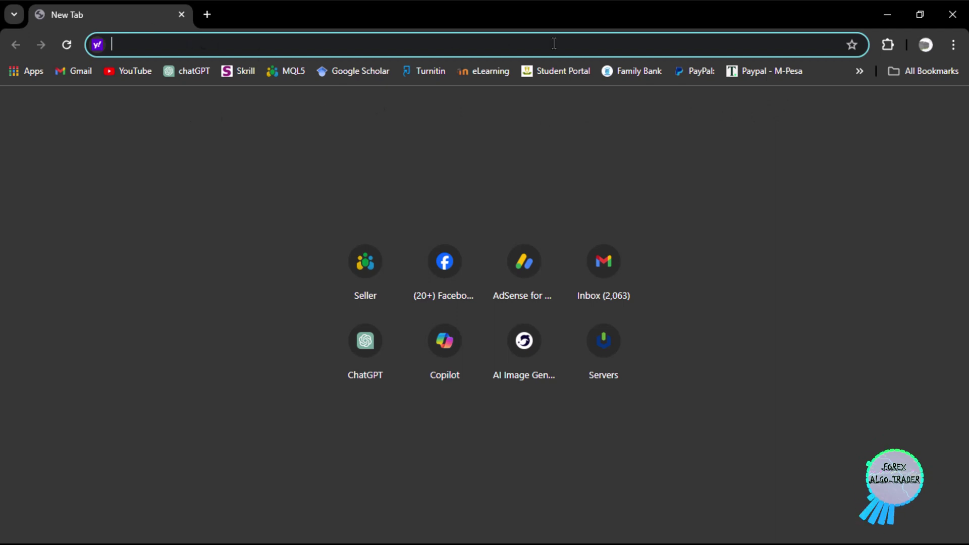
pyautogui.click(859, 72)
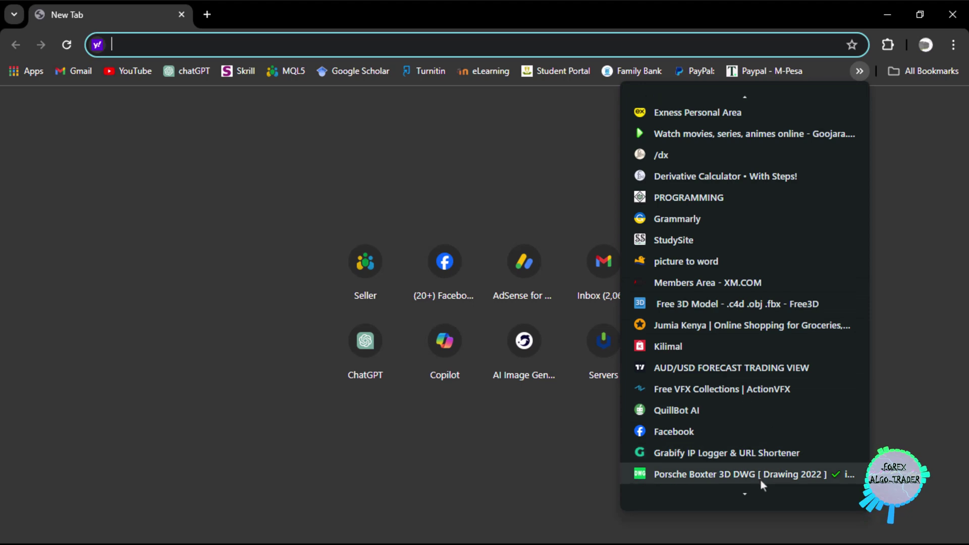
pyautogui.moveTo(761, 488)
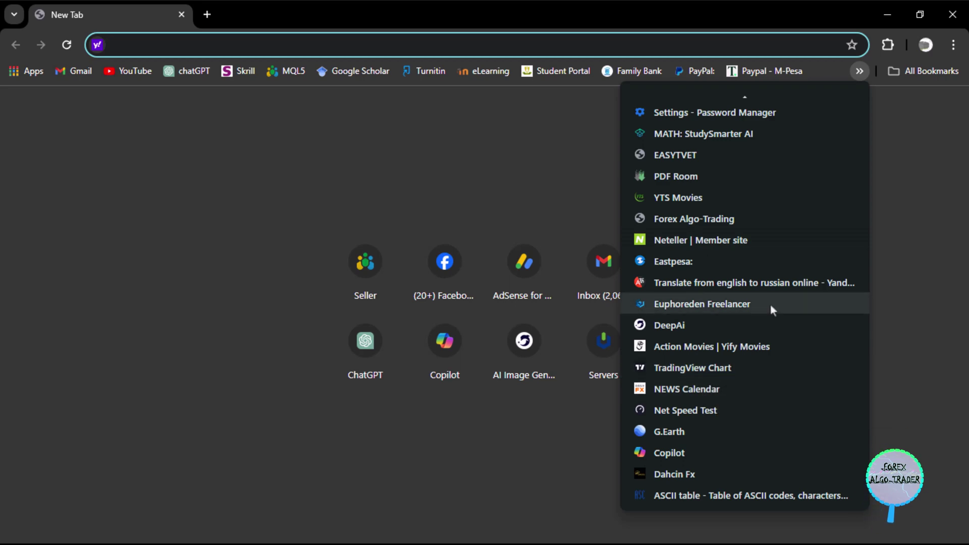
pyautogui.click(722, 387)
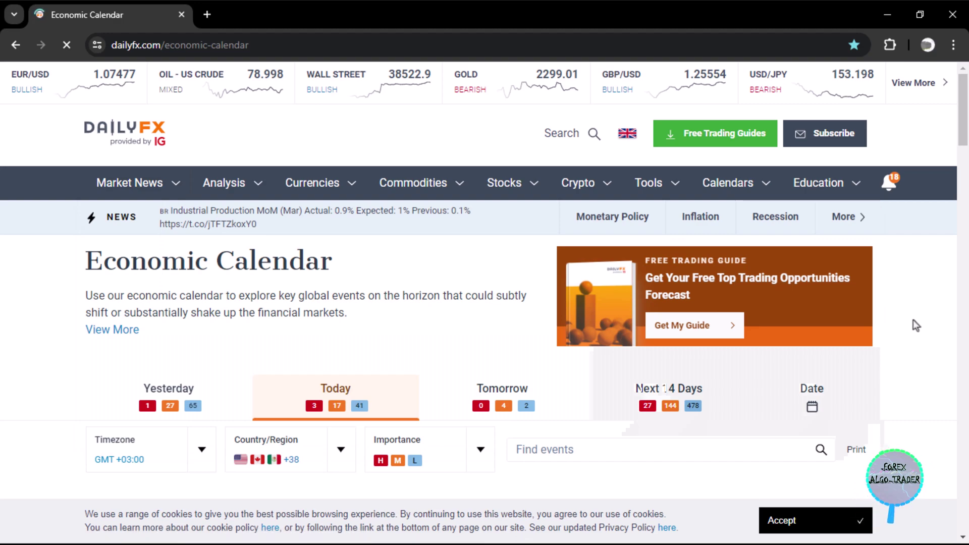
# Accept the DailyFX cookie notice
pyautogui.click(812, 525)
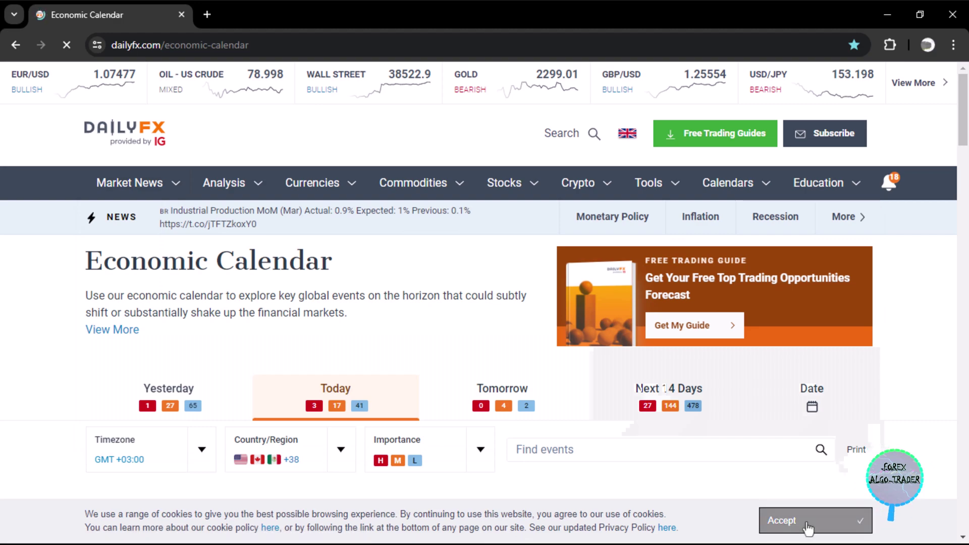
pyautogui.scroll(-10, 907, 392)
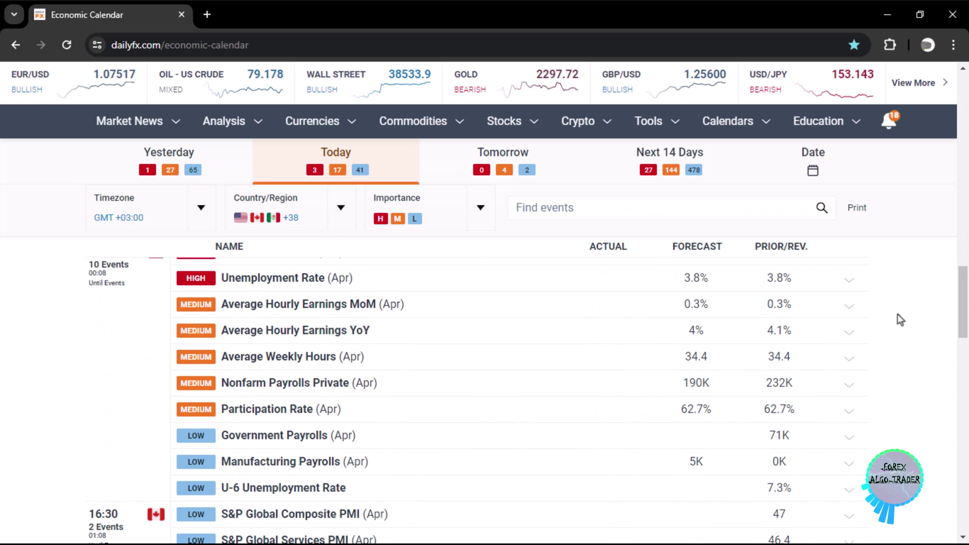
pyautogui.scroll(1, 855, 313)
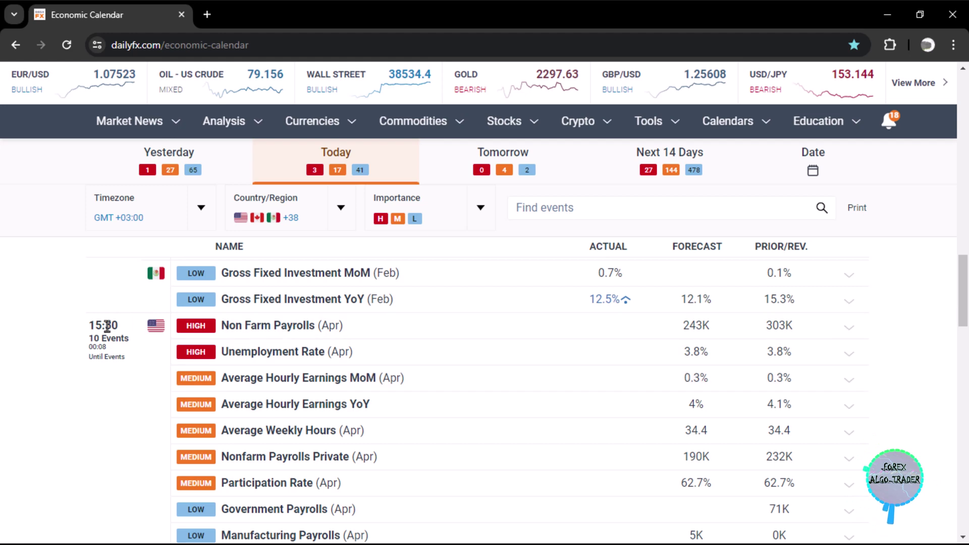
# Expand the 15:30 Non Farm Payrolls event to show its historical data and summary
pyautogui.moveTo(89, 323); pyautogui.dragTo(130, 338)
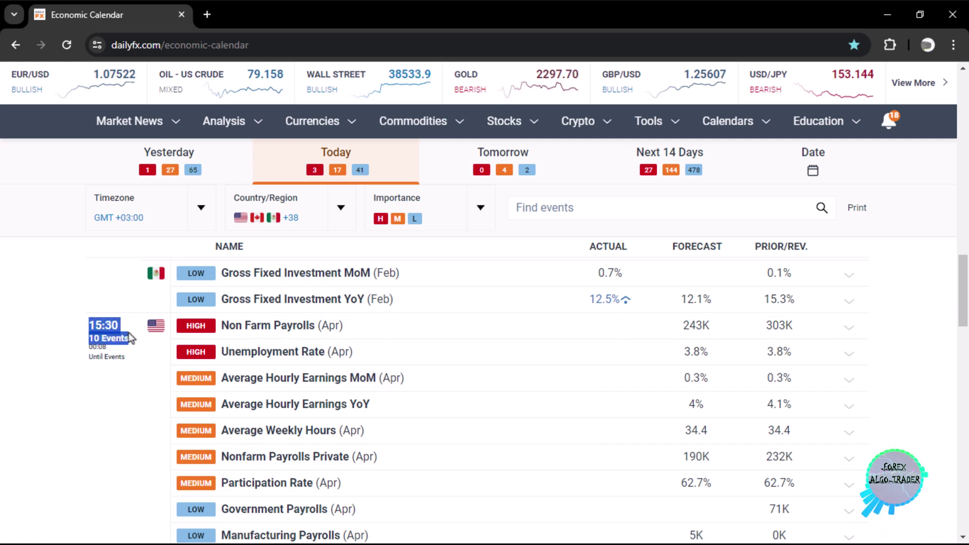
pyautogui.click(131, 338)
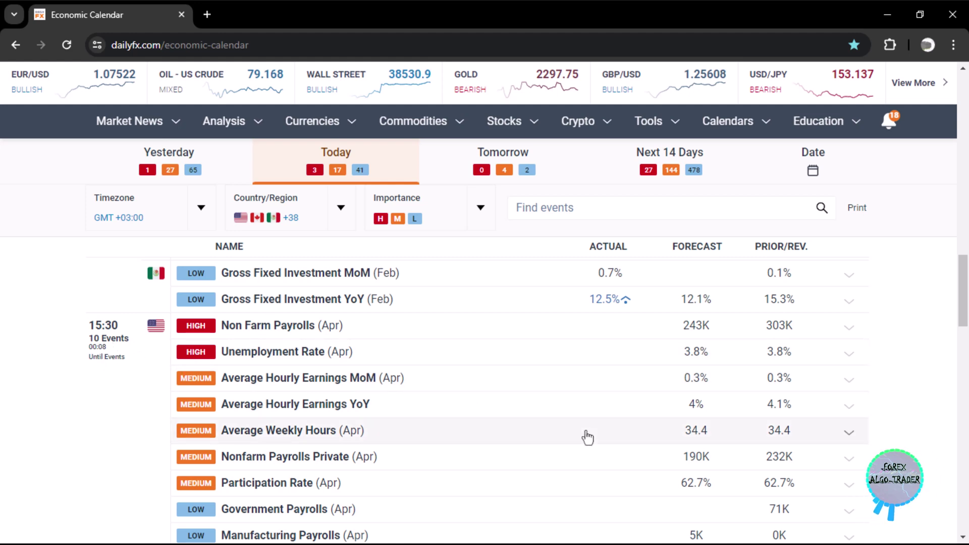
pyautogui.press('super')
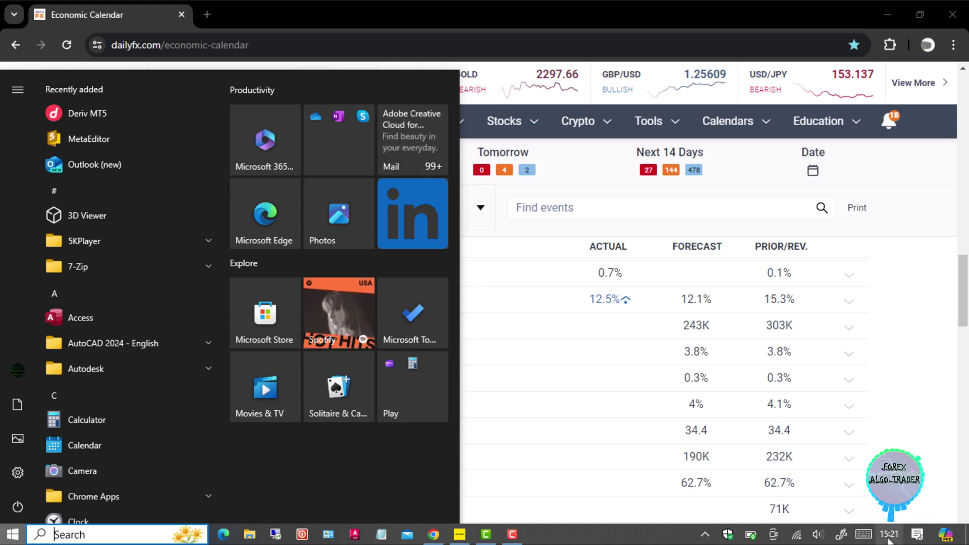
pyautogui.press('Escape')
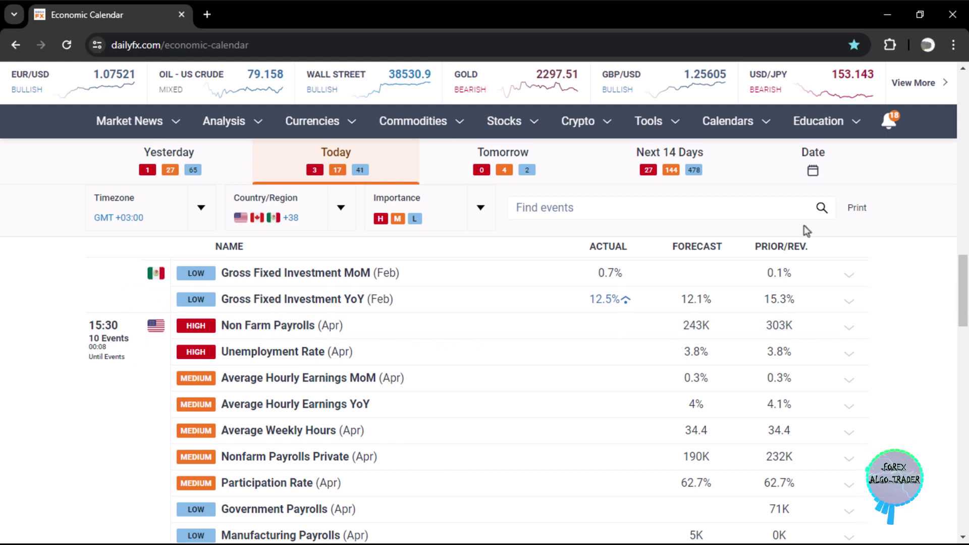
pyautogui.click(792, 328)
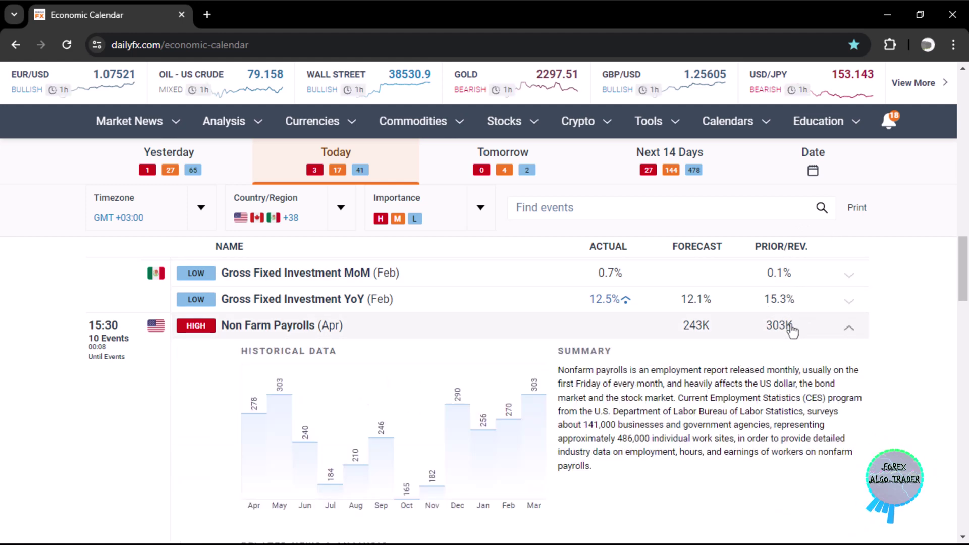
# Launch Mediabyte Whiteboard by searching 'WHITE' in the Start menu
pyautogui.press('super')
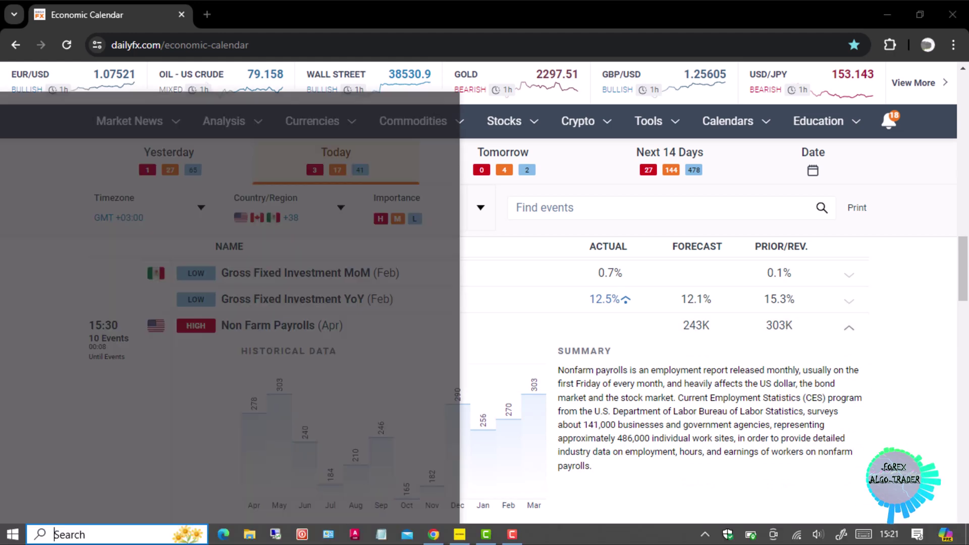
pyautogui.write('WH')
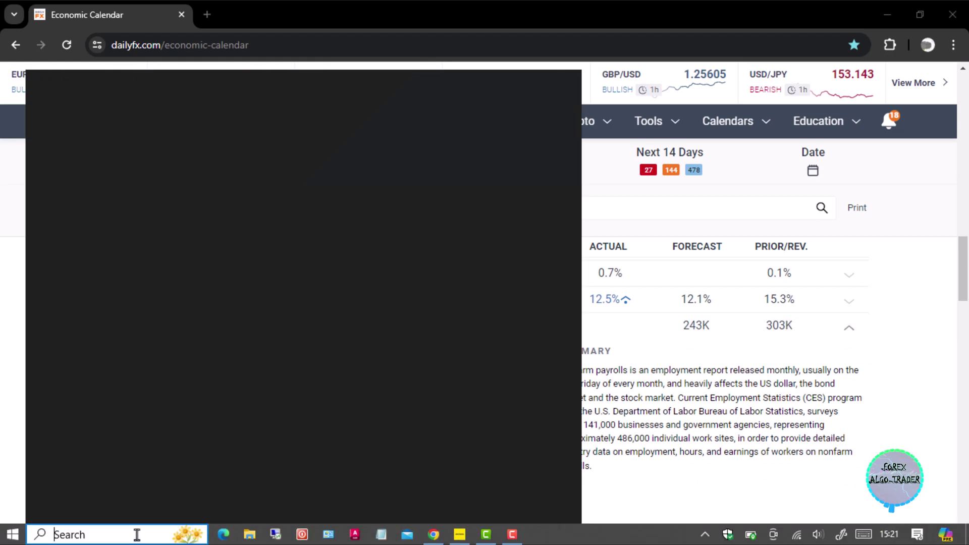
pyautogui.write('ITE')
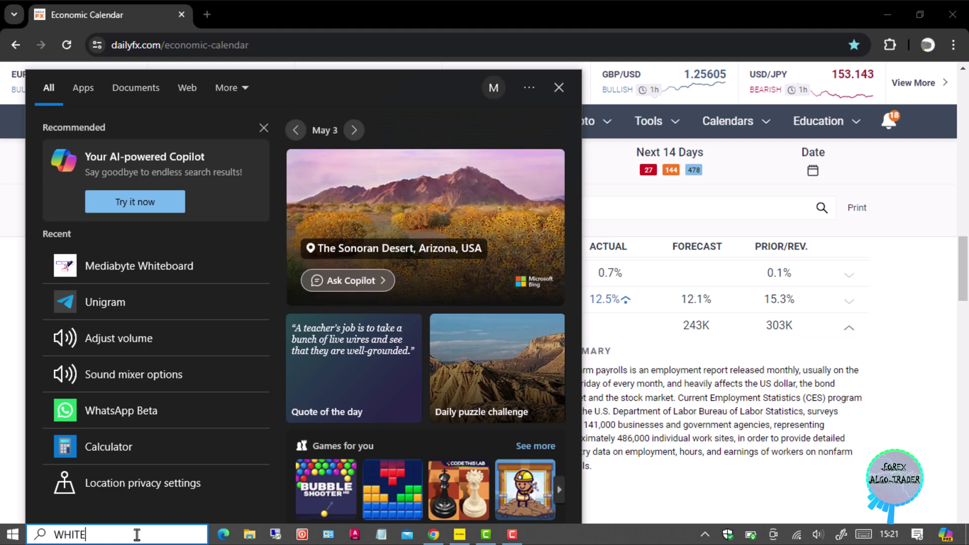
pyautogui.press('Return')
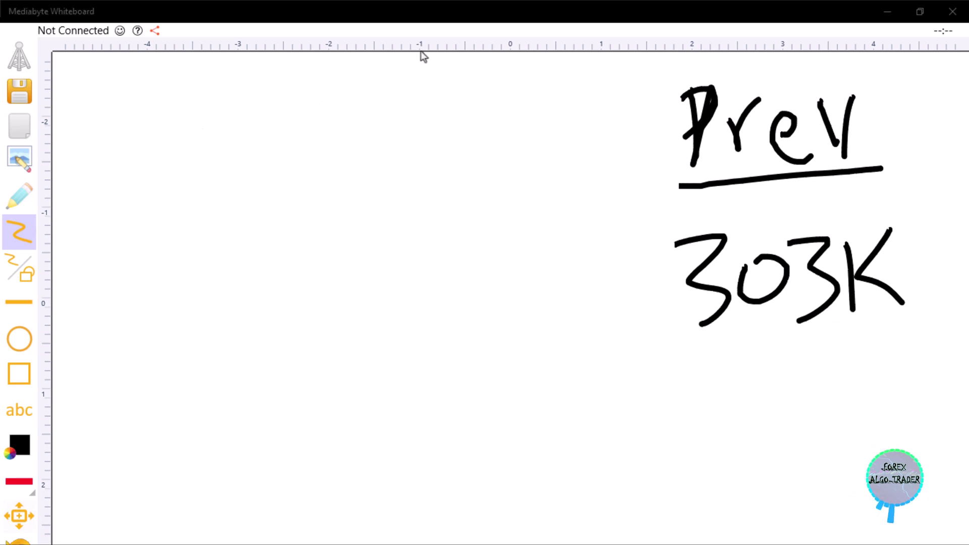
# Bring the DailyFX economic calendar in Chrome back to the front
pyautogui.press('super')
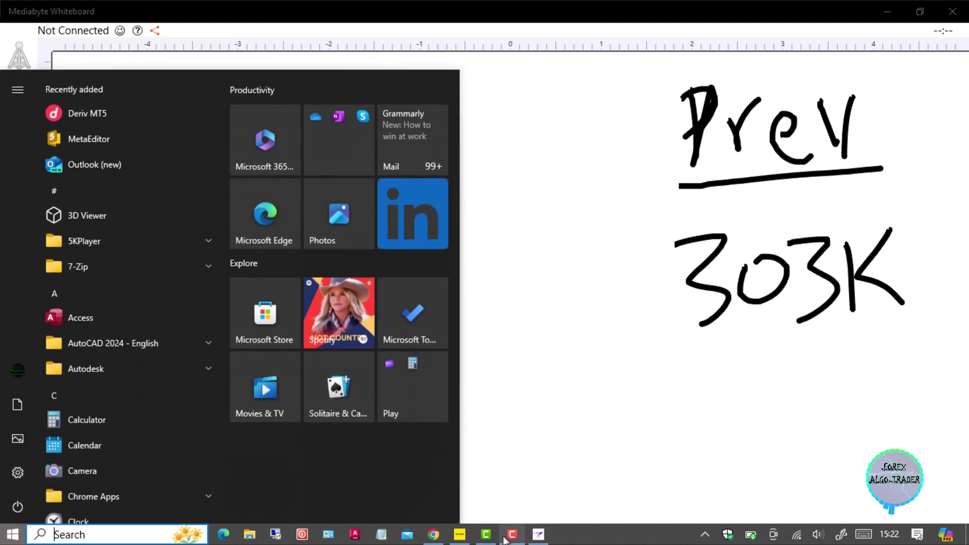
pyautogui.moveTo(437, 537)
pyautogui.click(484, 470)
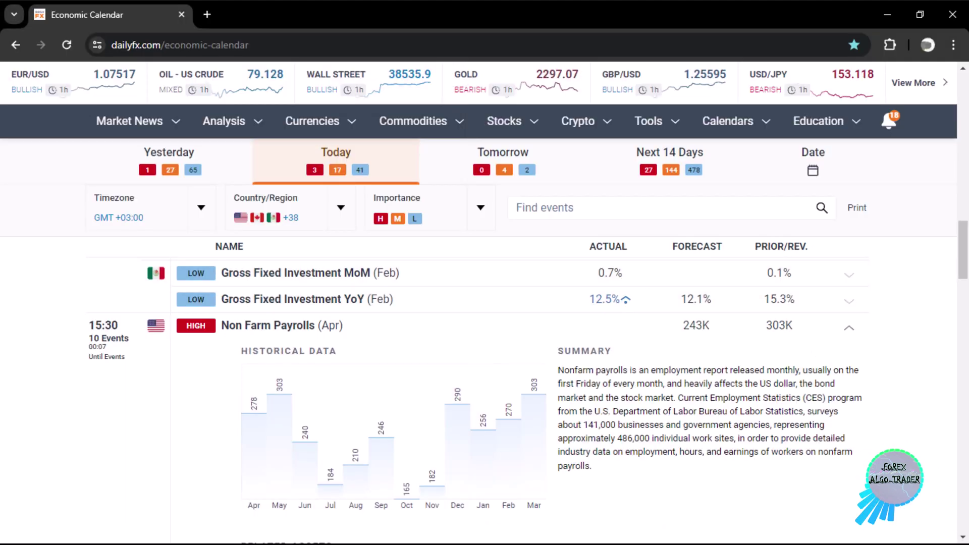
pyautogui.press('super')
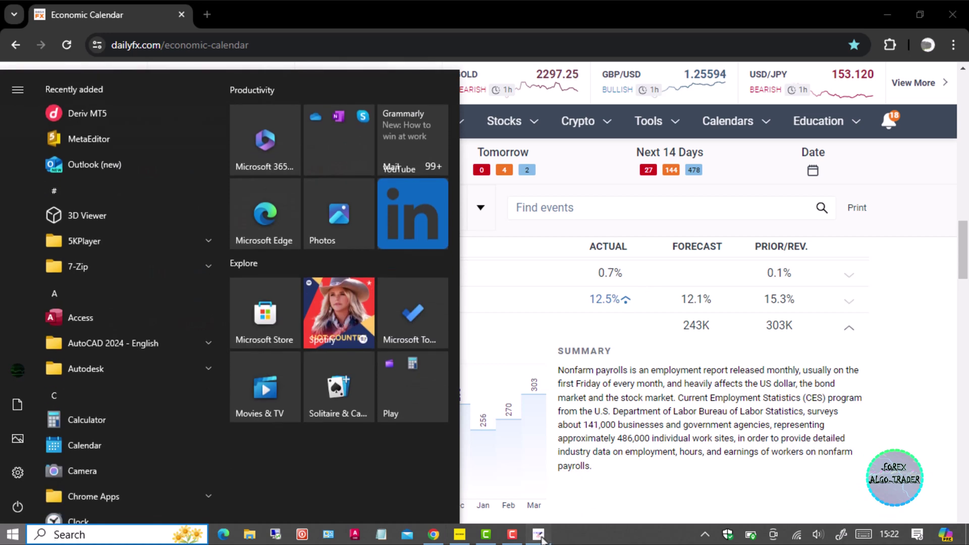
# Back on the whiteboard, handwrite and underline the Fore heading left of Prev
pyautogui.click(538, 535)
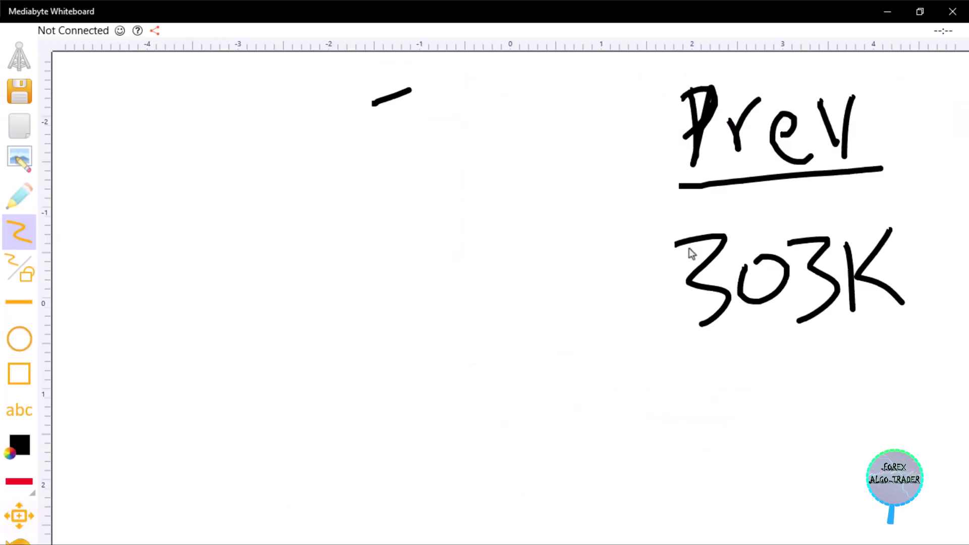
pyautogui.moveTo(344, 150)
pyautogui.mouseDown()
pyautogui.moveTo(425, 144)
pyautogui.moveTo(446, 173)
pyautogui.moveTo(473, 123)
pyautogui.mouseUp()
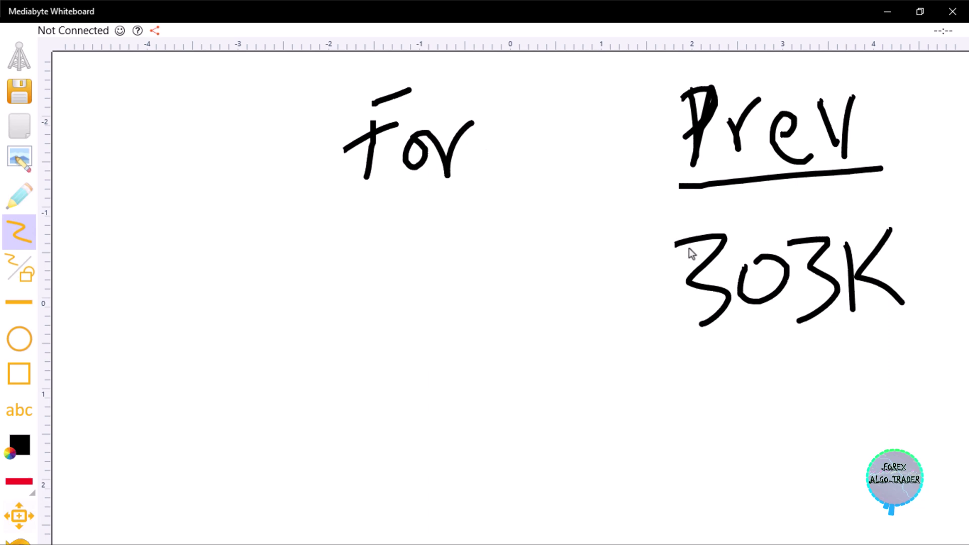
pyautogui.moveTo(477, 157); pyautogui.dragTo(520, 176)
pyautogui.moveTo(370, 194); pyautogui.dragTo(520, 180)
# Handwrite and underline the Actual heading at the left of the board
pyautogui.moveTo(91, 183)
pyautogui.mouseDown()
pyautogui.moveTo(120, 115)
pyautogui.moveTo(139, 185)
pyautogui.moveTo(163, 147)
pyautogui.mouseUp()
pyautogui.moveTo(194, 129)
pyautogui.mouseDown()
pyautogui.moveTo(180, 199)
pyautogui.moveTo(203, 207)
pyautogui.mouseUp()
pyautogui.moveTo(186, 171)
pyautogui.mouseDown()
pyautogui.moveTo(205, 182)
pyautogui.moveTo(208, 154)
pyautogui.mouseUp()
pyautogui.moveTo(205, 151)
pyautogui.mouseDown()
pyautogui.moveTo(228, 151)
pyautogui.moveTo(232, 200)
pyautogui.mouseUp()
pyautogui.moveTo(248, 176); pyautogui.dragTo(260, 215)
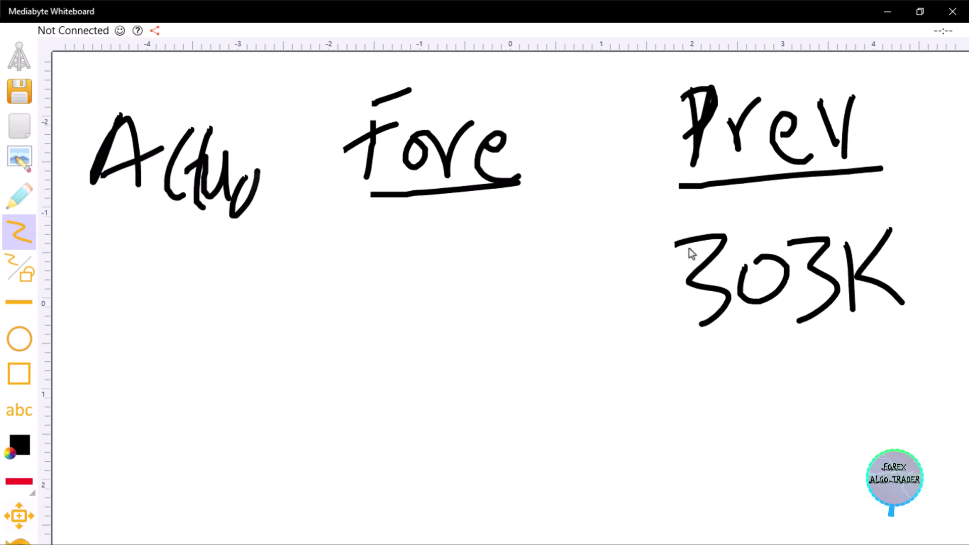
pyautogui.moveTo(274, 138); pyautogui.dragTo(274, 213)
pyautogui.moveTo(84, 227); pyautogui.dragTo(251, 216)
pyautogui.moveTo(92, 177); pyautogui.dragTo(78, 216)
pyautogui.moveTo(97, 183); pyautogui.dragTo(124, 174)
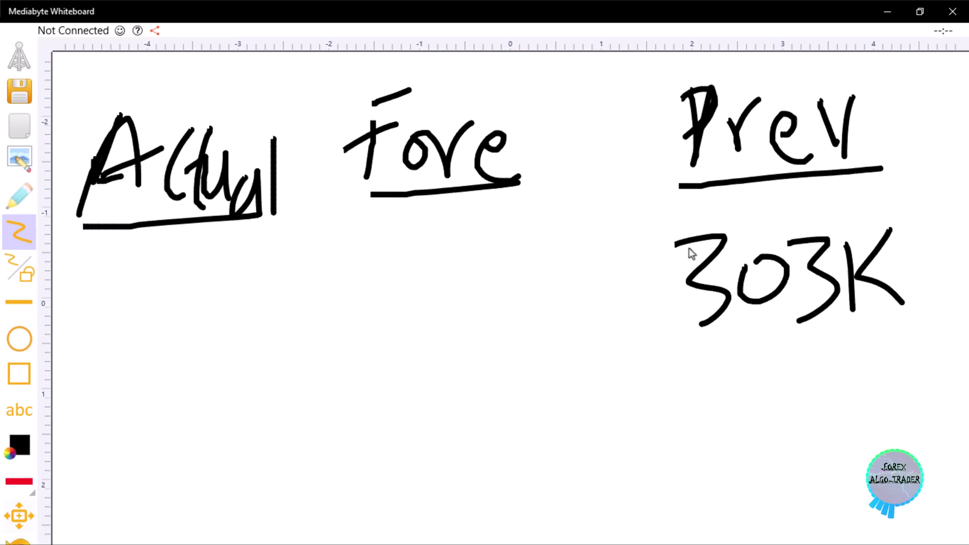
# Write and underline 'Revised' under the Prev 303K line
pyautogui.moveTo(730, 192)
pyautogui.mouseDown()
pyautogui.moveTo(734, 235)
pyautogui.moveTo(746, 215)
pyautogui.moveTo(752, 223)
pyautogui.mouseUp()
pyautogui.moveTo(774, 201)
pyautogui.mouseDown()
pyautogui.moveTo(793, 212)
pyautogui.moveTo(788, 233)
pyautogui.mouseUp()
pyautogui.moveTo(794, 192)
pyautogui.mouseDown()
pyautogui.moveTo(788, 229)
pyautogui.moveTo(816, 199)
pyautogui.moveTo(845, 190)
pyautogui.moveTo(826, 231)
pyautogui.mouseUp()
pyautogui.moveTo(857, 212); pyautogui.dragTo(881, 218)
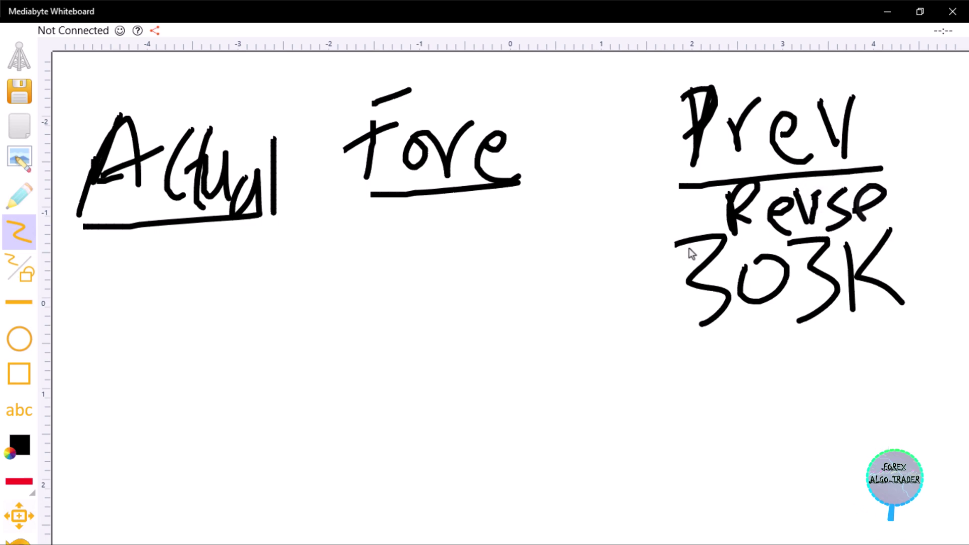
pyautogui.moveTo(904, 165); pyautogui.dragTo(918, 228)
pyautogui.moveTo(820, 196); pyautogui.dragTo(827, 232)
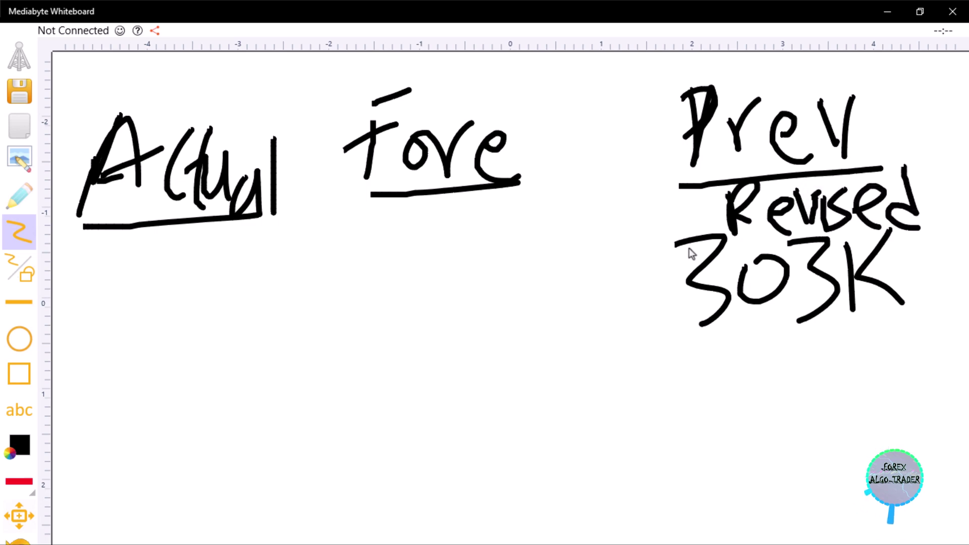
pyautogui.moveTo(747, 237); pyautogui.dragTo(924, 222)
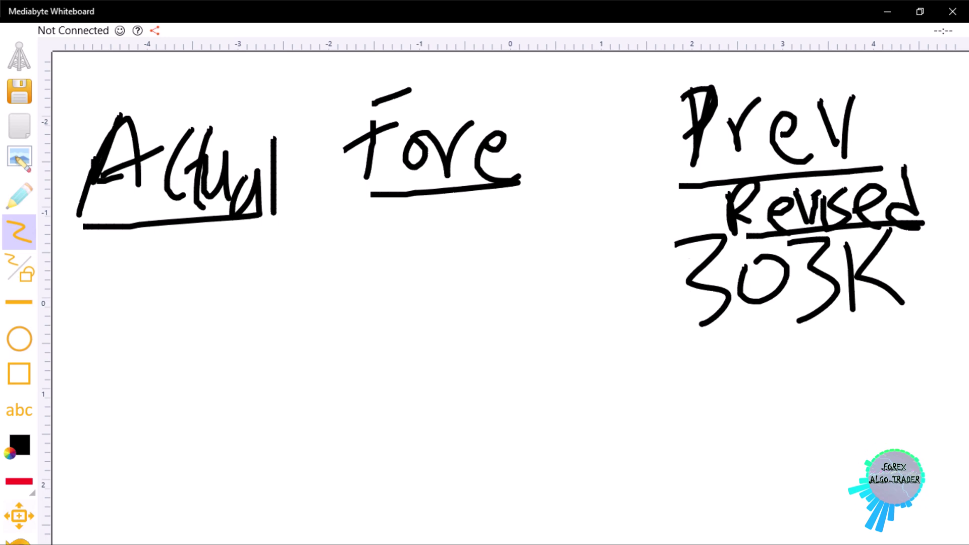
# Write the 243K forecast figure under the Fore heading
pyautogui.press('super')
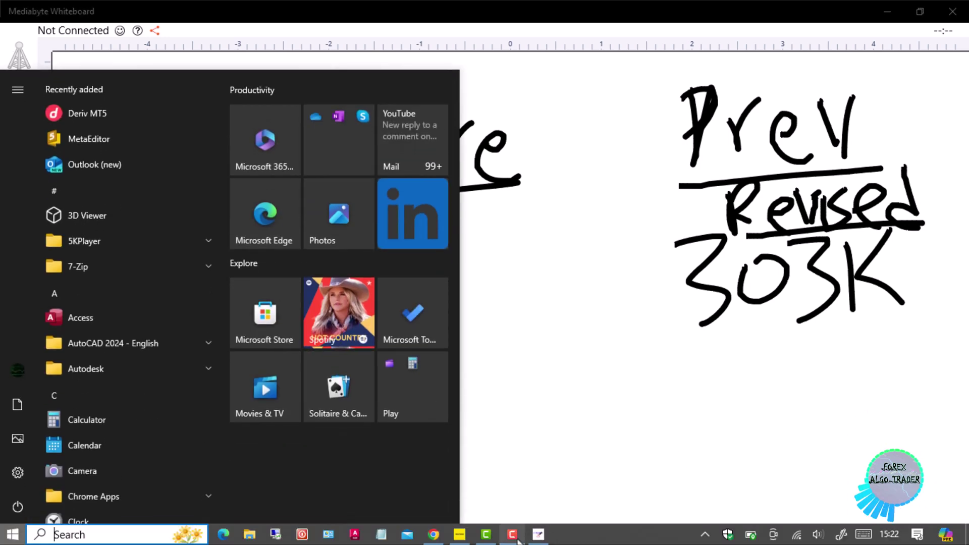
pyautogui.moveTo(433, 534)
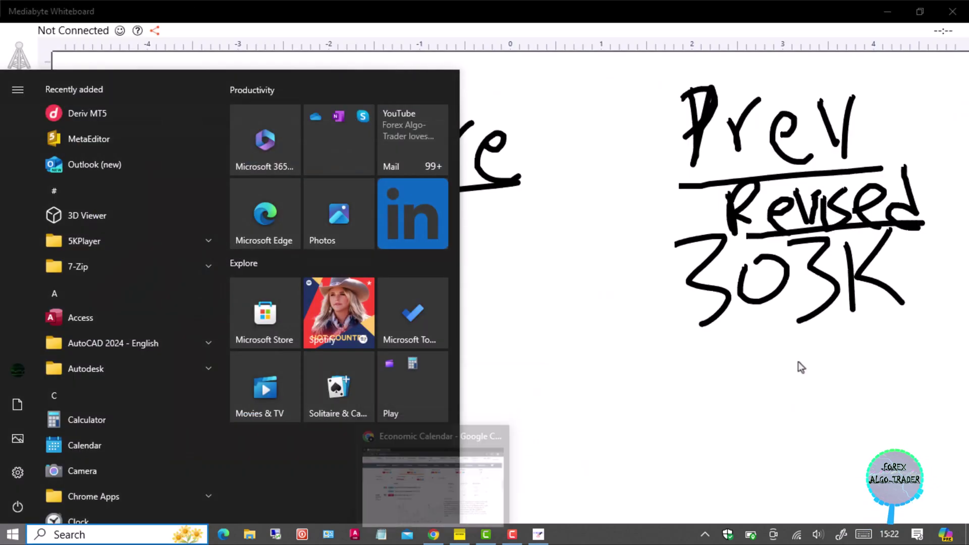
pyautogui.click(798, 362)
pyautogui.moveTo(369, 232)
pyautogui.mouseDown()
pyautogui.moveTo(375, 257)
pyautogui.moveTo(415, 264)
pyautogui.mouseUp()
pyautogui.moveTo(428, 220); pyautogui.dragTo(463, 263)
pyautogui.moveTo(454, 223); pyautogui.dragTo(447, 299)
pyautogui.moveTo(457, 239)
pyautogui.mouseDown()
pyautogui.moveTo(448, 297)
pyautogui.moveTo(478, 262)
pyautogui.moveTo(469, 307)
pyautogui.mouseUp()
pyautogui.moveTo(519, 233); pyautogui.dragTo(511, 298)
pyautogui.moveTo(548, 227)
pyautogui.mouseDown()
pyautogui.moveTo(522, 265)
pyautogui.moveTo(564, 288)
pyautogui.mouseUp()
# In red, underline 243K and write a double-underlined US-negative note beneath it
pyautogui.click(20, 444)
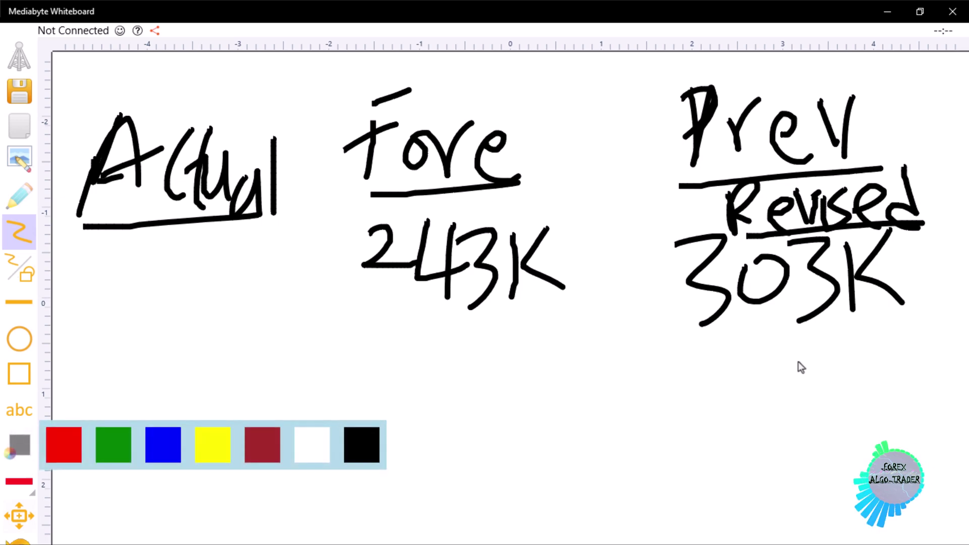
pyautogui.click(64, 448)
pyautogui.moveTo(377, 310)
pyautogui.mouseDown()
pyautogui.moveTo(576, 303)
pyautogui.moveTo(389, 319)
pyautogui.moveTo(578, 307)
pyautogui.moveTo(426, 317)
pyautogui.mouseUp()
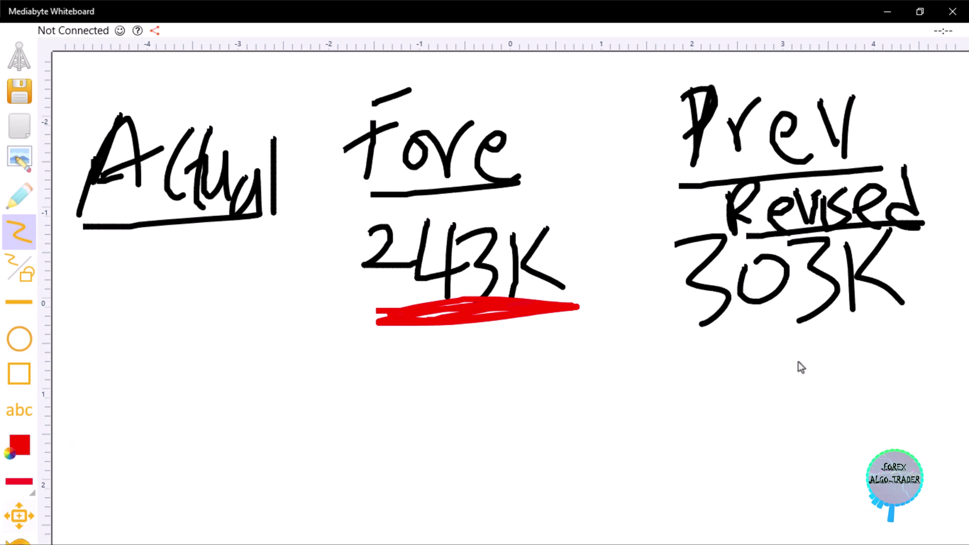
pyautogui.moveTo(383, 339)
pyautogui.mouseDown()
pyautogui.moveTo(418, 329)
pyautogui.moveTo(440, 383)
pyautogui.moveTo(410, 392)
pyautogui.mouseUp()
pyautogui.moveTo(459, 343)
pyautogui.mouseDown()
pyautogui.moveTo(507, 367)
pyautogui.moveTo(515, 354)
pyautogui.moveTo(499, 381)
pyautogui.moveTo(565, 346)
pyautogui.mouseUp()
pyautogui.moveTo(564, 324)
pyautogui.mouseDown()
pyautogui.moveTo(572, 349)
pyautogui.moveTo(594, 323)
pyautogui.mouseUp()
pyautogui.moveTo(608, 356)
pyautogui.mouseDown()
pyautogui.moveTo(634, 335)
pyautogui.moveTo(647, 373)
pyautogui.mouseUp()
pyautogui.moveTo(556, 388); pyautogui.dragTo(657, 370)
pyautogui.moveTo(561, 401); pyautogui.dragTo(633, 382)
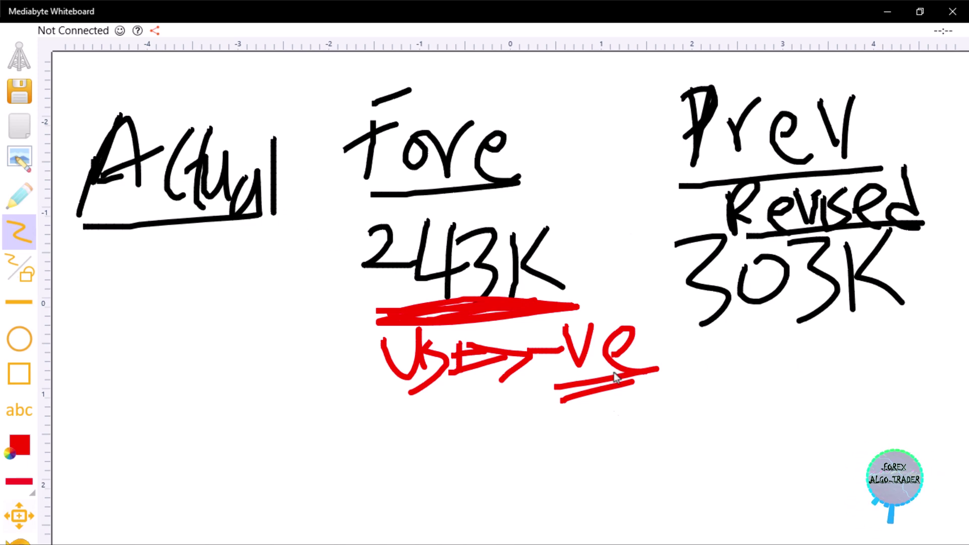
pyautogui.press('super')
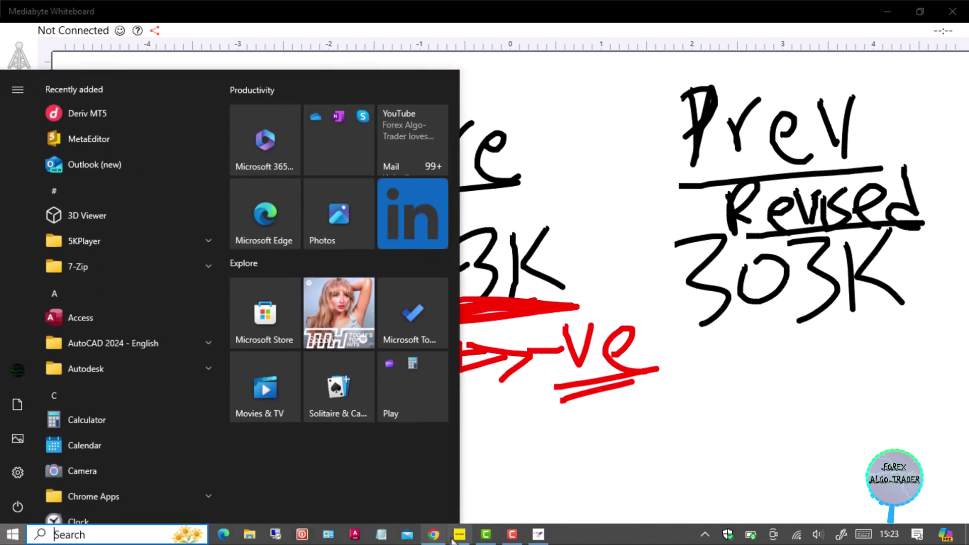
# Bring the MetaTrader 5 XAUUSD M1 chart to the front, minimizing Camtasia
pyautogui.click(460, 534)
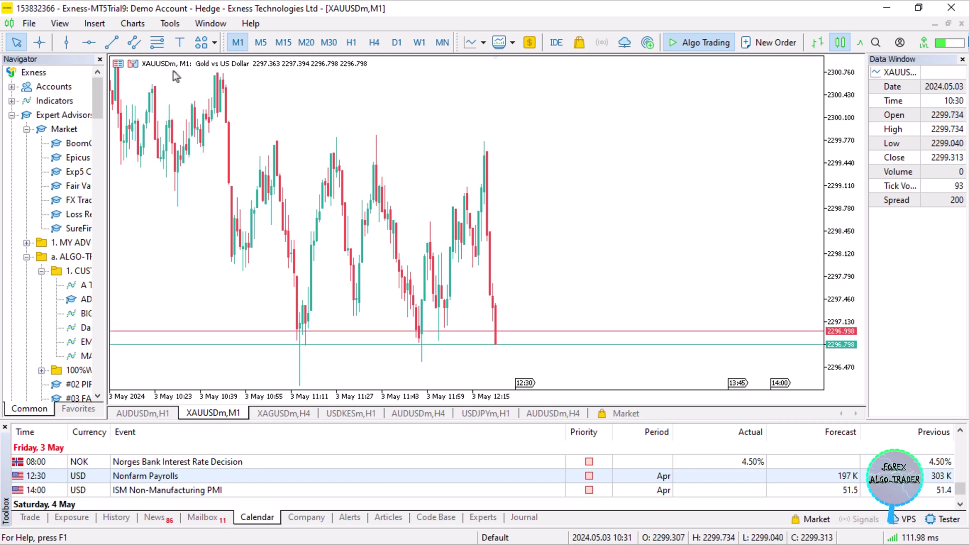
pyautogui.press('super')
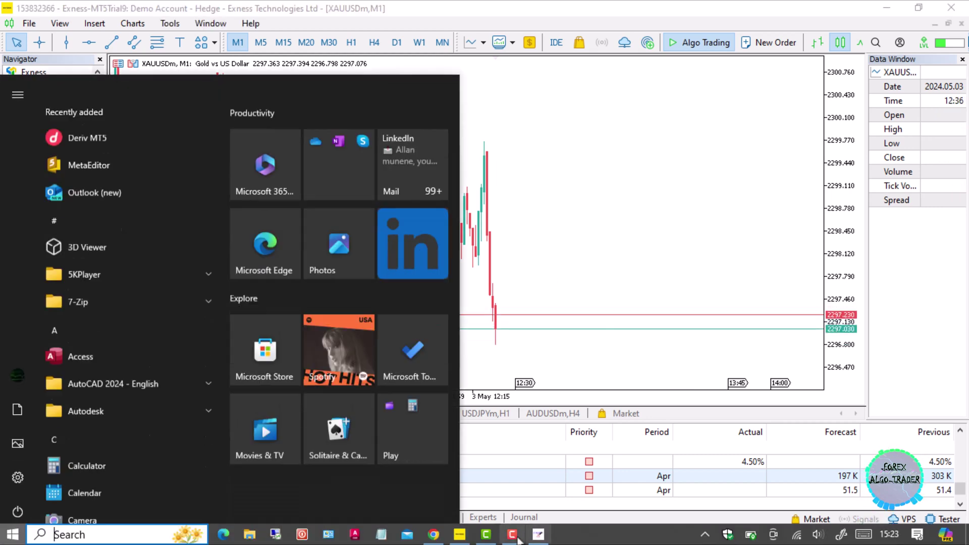
pyautogui.click(486, 534)
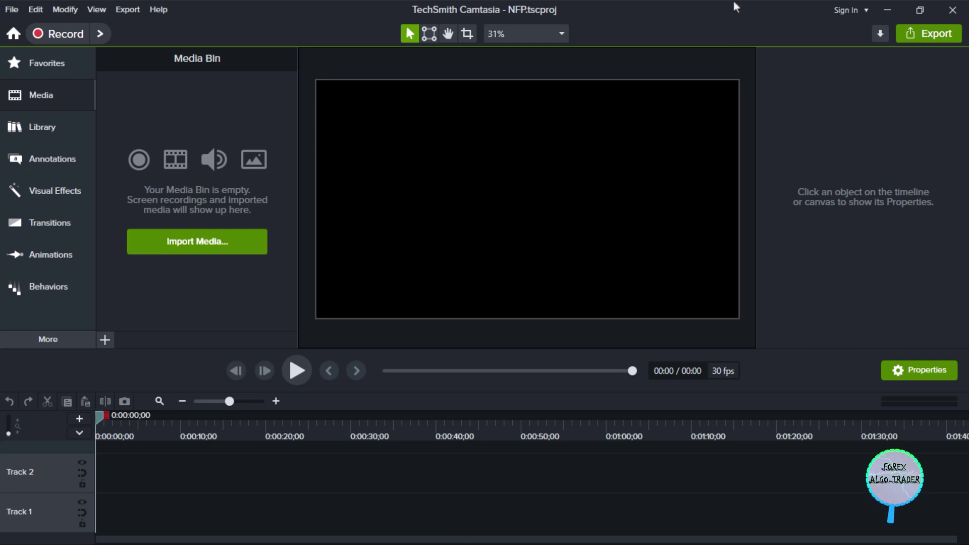
pyautogui.click(887, 11)
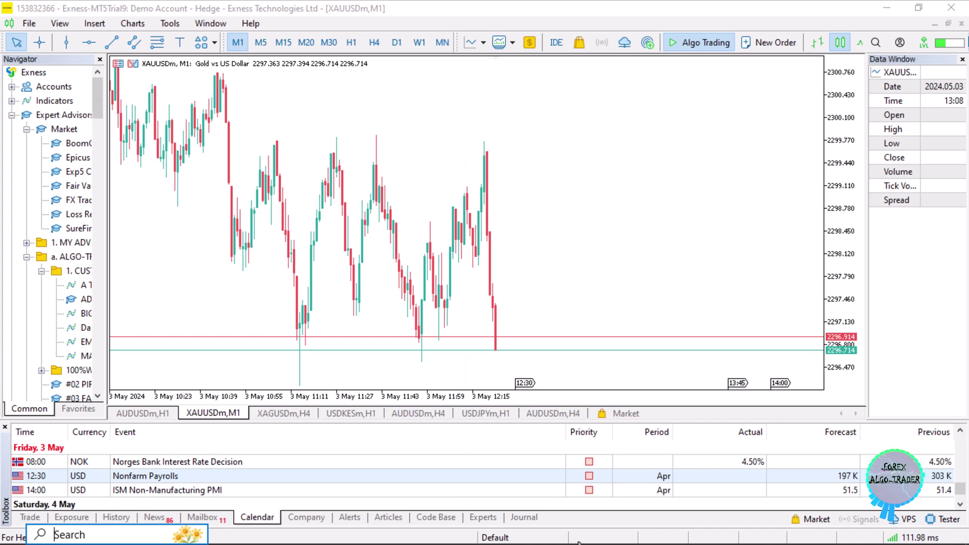
pyautogui.press('super')
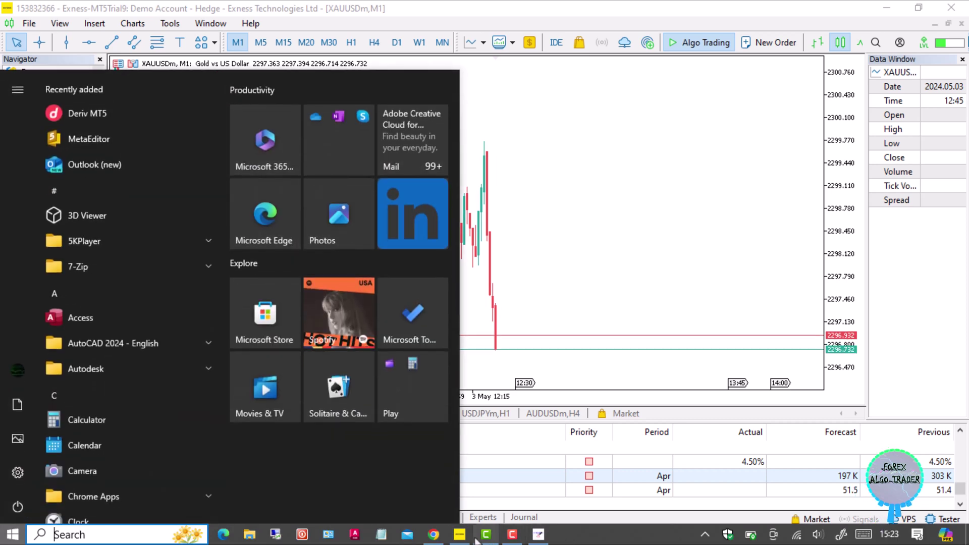
# Back on the whiteboard, write XAUUSD in blue below the notes
pyautogui.click(538, 534)
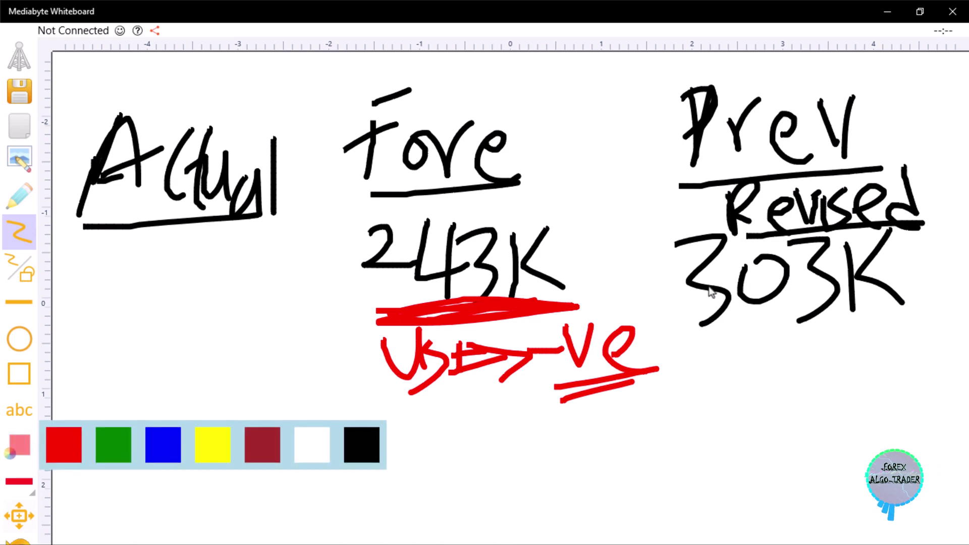
pyautogui.click(163, 446)
pyautogui.moveTo(360, 418); pyautogui.dragTo(327, 478)
pyautogui.moveTo(324, 410); pyautogui.dragTo(365, 476)
pyautogui.moveTo(397, 404); pyautogui.dragTo(372, 476)
pyautogui.moveTo(399, 404); pyautogui.dragTo(404, 455)
pyautogui.moveTo(420, 415); pyautogui.dragTo(450, 441)
pyautogui.moveTo(450, 409)
pyautogui.mouseDown()
pyautogui.moveTo(448, 461)
pyautogui.moveTo(498, 415)
pyautogui.mouseUp()
pyautogui.moveTo(500, 414)
pyautogui.mouseDown()
pyautogui.moveTo(500, 455)
pyautogui.moveTo(520, 420)
pyautogui.moveTo(516, 461)
pyautogui.mouseUp()
pyautogui.moveTo(548, 405); pyautogui.dragTo(545, 464)
pyautogui.moveTo(546, 416)
pyautogui.mouseDown()
pyautogui.moveTo(550, 465)
pyautogui.moveTo(581, 452)
pyautogui.moveTo(540, 482)
pyautogui.mouseUp()
pyautogui.moveTo(471, 417); pyautogui.dragTo(473, 444)
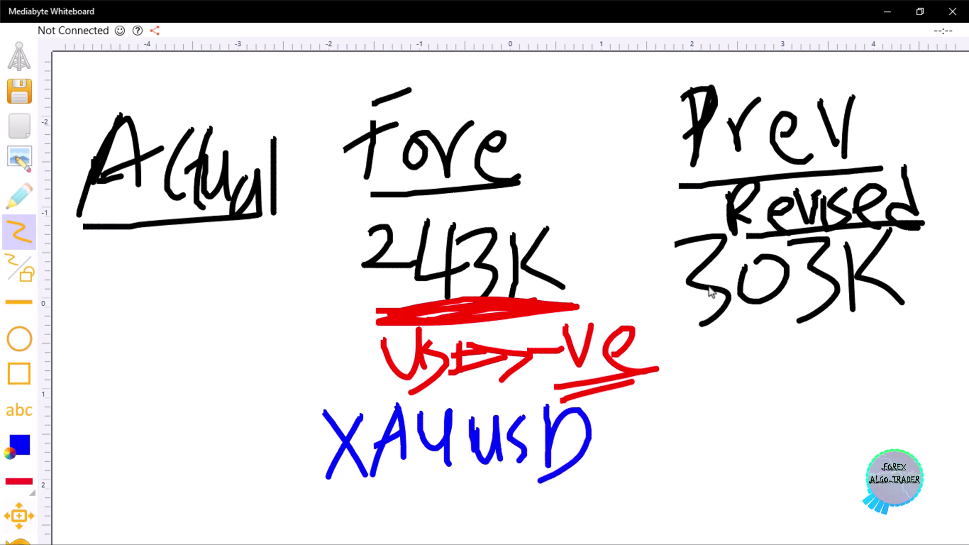
# Draw a red down arrow below XAUUSD and a green up arrow with green underline
pyautogui.click(19, 444)
pyautogui.click(66, 446)
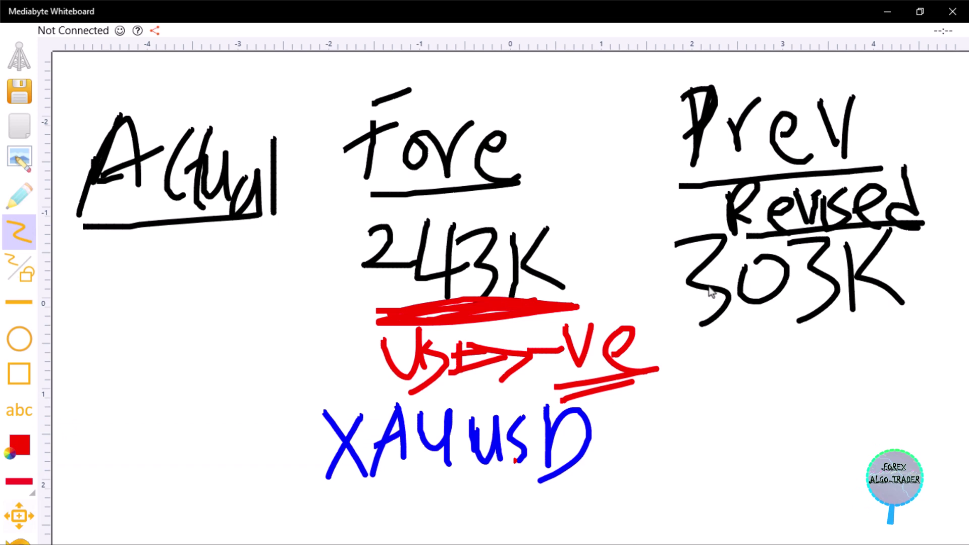
pyautogui.moveTo(515, 460); pyautogui.dragTo(515, 529)
pyautogui.moveTo(481, 503)
pyautogui.mouseDown()
pyautogui.moveTo(512, 539)
pyautogui.moveTo(544, 500)
pyautogui.mouseUp()
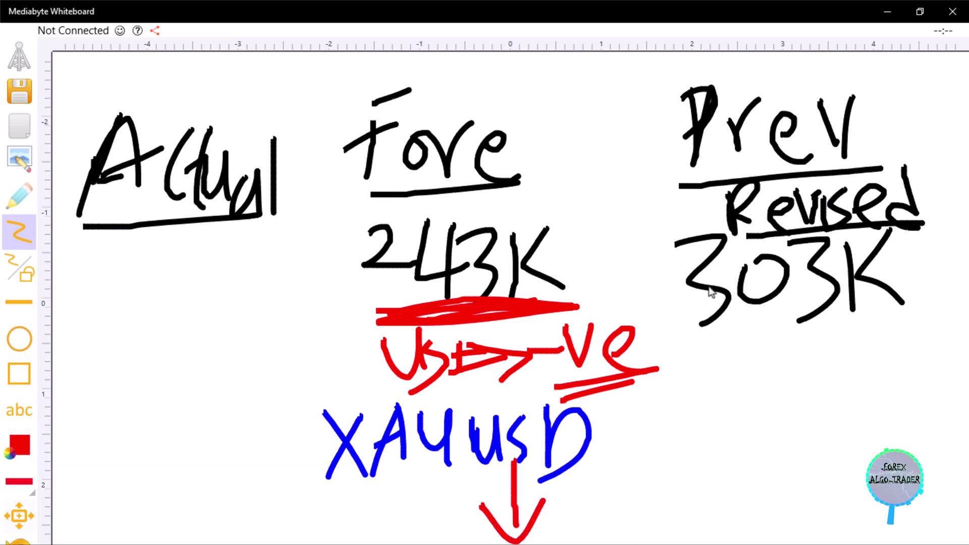
pyautogui.click(19, 444)
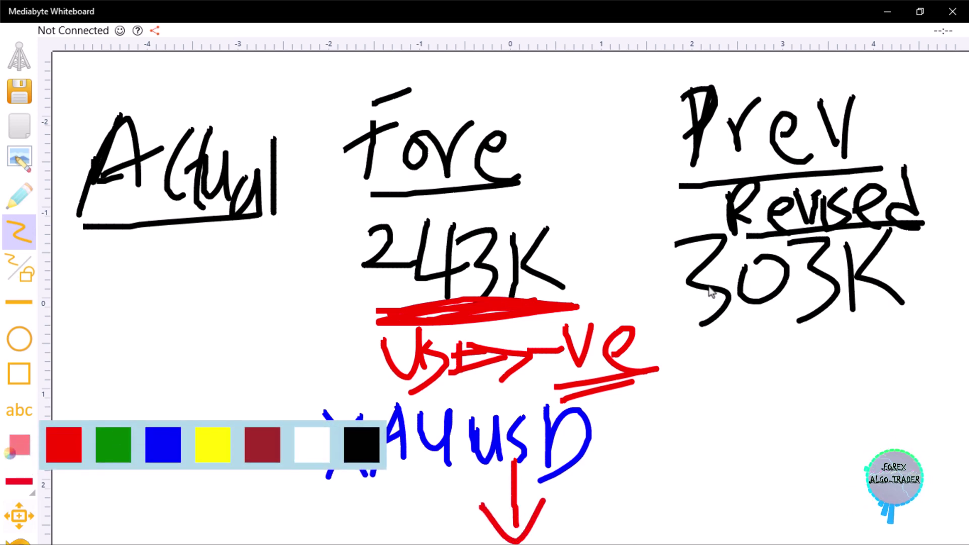
pyautogui.click(111, 440)
pyautogui.moveTo(334, 482); pyautogui.dragTo(415, 475)
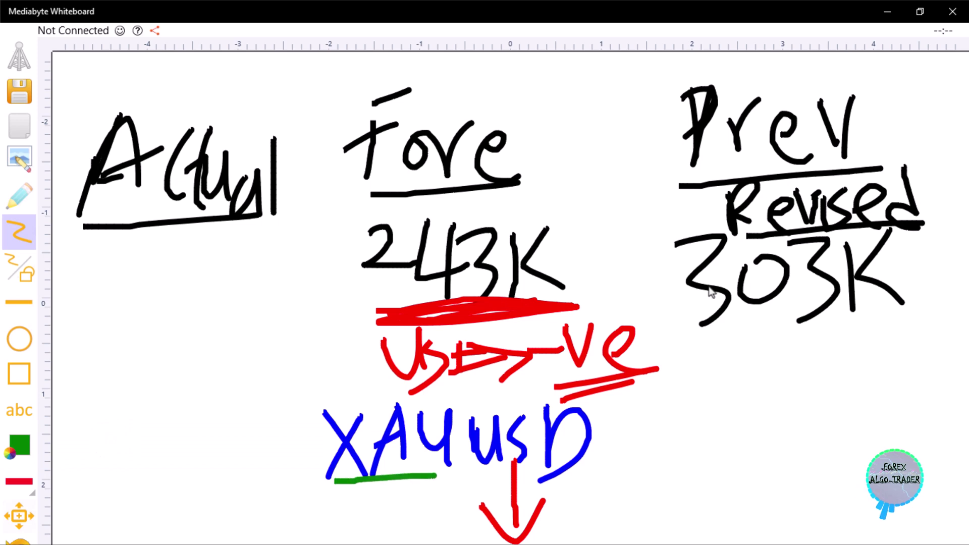
pyautogui.moveTo(352, 333)
pyautogui.mouseDown()
pyautogui.moveTo(355, 432)
pyautogui.moveTo(328, 375)
pyautogui.moveTo(379, 393)
pyautogui.moveTo(326, 378)
pyautogui.moveTo(348, 391)
pyautogui.moveTo(348, 419)
pyautogui.mouseUp()
# Add a red bar across the down arrow
pyautogui.click(19, 481)
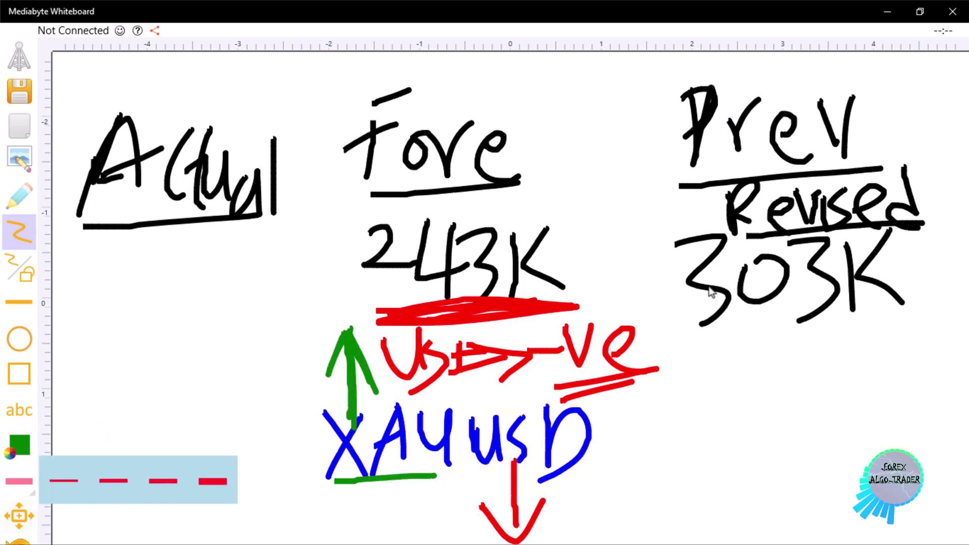
pyautogui.click(116, 408)
pyautogui.click(19, 444)
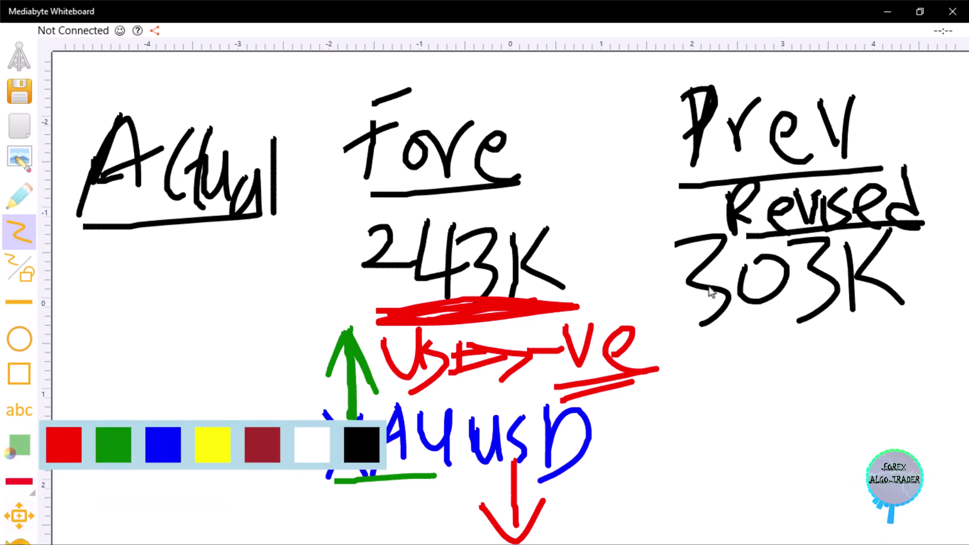
pyautogui.click(63, 445)
pyautogui.moveTo(474, 474); pyautogui.dragTo(596, 466)
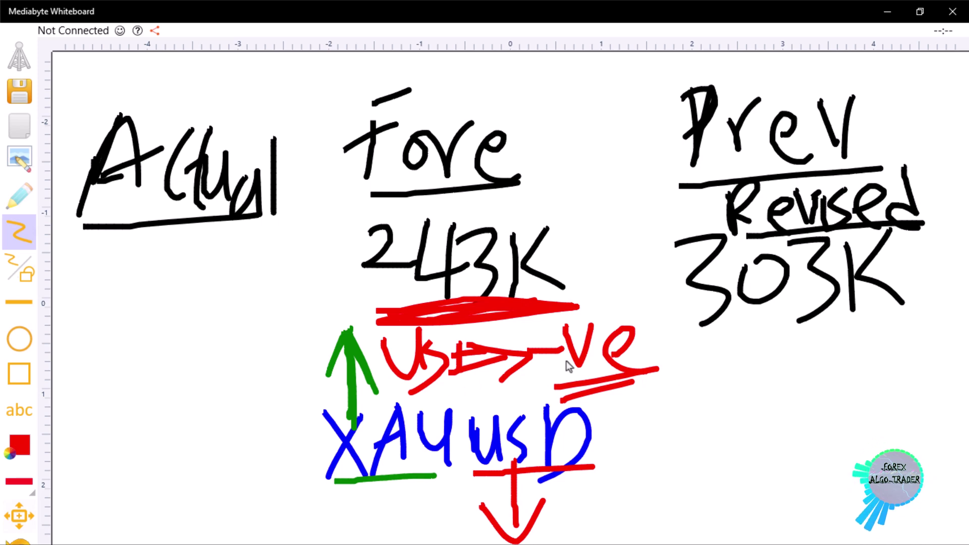
# Write a green double-underlined 'Buy/Long' note with an arrow pointing to it
pyautogui.click(113, 444)
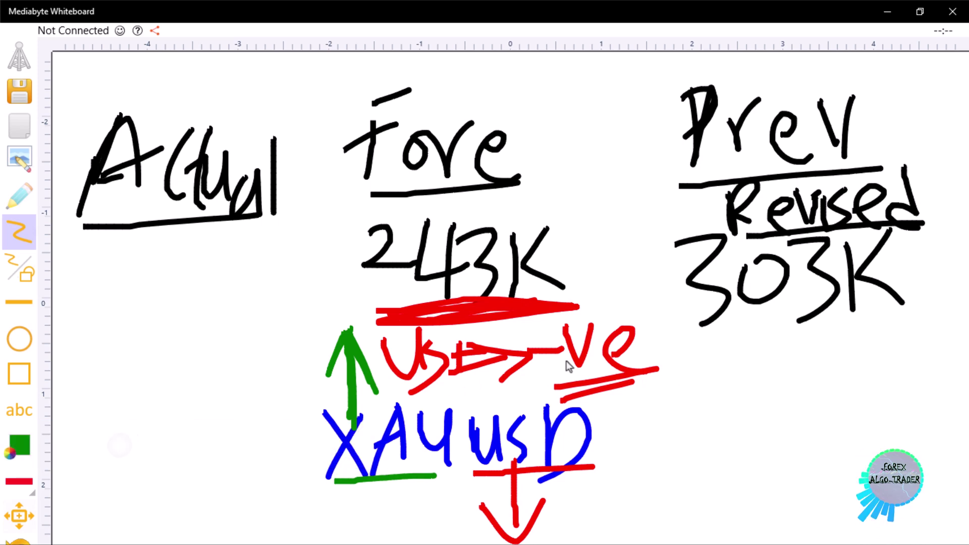
pyautogui.moveTo(699, 451)
pyautogui.mouseDown()
pyautogui.moveTo(716, 389)
pyautogui.moveTo(709, 433)
pyautogui.mouseUp()
pyautogui.moveTo(742, 376); pyautogui.dragTo(777, 407)
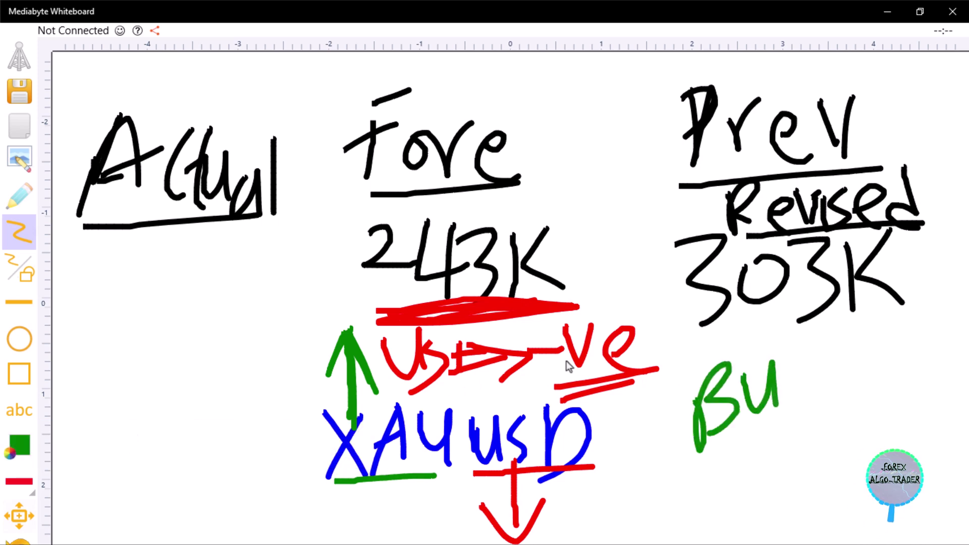
pyautogui.moveTo(786, 358)
pyautogui.mouseDown()
pyautogui.moveTo(819, 359)
pyautogui.moveTo(798, 447)
pyautogui.mouseUp()
pyautogui.moveTo(851, 345); pyautogui.dragTo(839, 444)
pyautogui.moveTo(872, 319)
pyautogui.mouseDown()
pyautogui.moveTo(866, 402)
pyautogui.moveTo(887, 402)
pyautogui.mouseUp()
pyautogui.moveTo(904, 364)
pyautogui.mouseDown()
pyautogui.moveTo(927, 393)
pyautogui.moveTo(934, 353)
pyautogui.moveTo(952, 383)
pyautogui.moveTo(960, 358)
pyautogui.moveTo(942, 432)
pyautogui.mouseUp()
pyautogui.moveTo(718, 444); pyautogui.dragTo(962, 406)
pyautogui.moveTo(739, 453); pyautogui.dragTo(956, 417)
pyautogui.moveTo(633, 417); pyautogui.dragTo(692, 416)
pyautogui.moveTo(692, 420); pyautogui.dragTo(649, 448)
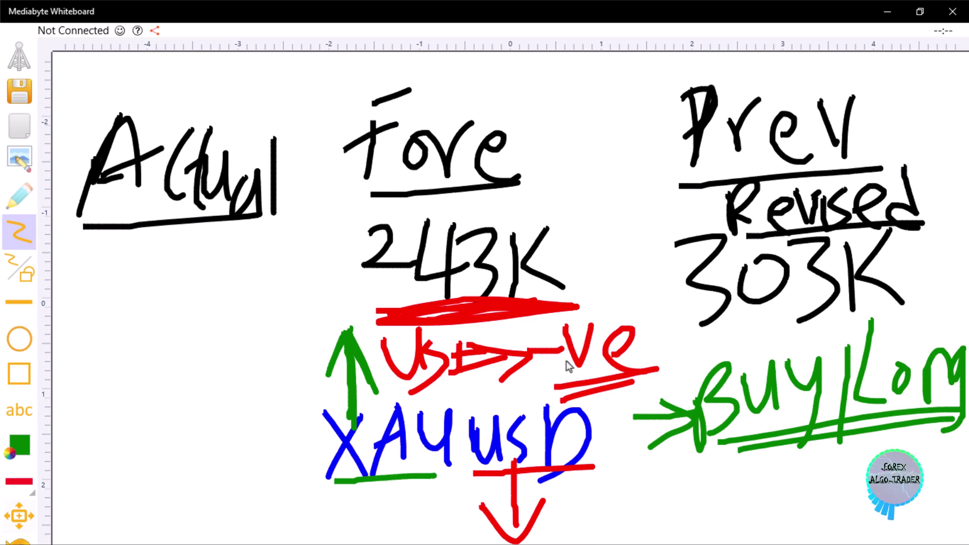
# Draw a green stroke over the red scribble under 243K, then switch to blue
pyautogui.moveTo(405, 321)
pyautogui.mouseDown()
pyautogui.moveTo(563, 319)
pyautogui.moveTo(553, 307)
pyautogui.moveTo(428, 315)
pyautogui.mouseUp()
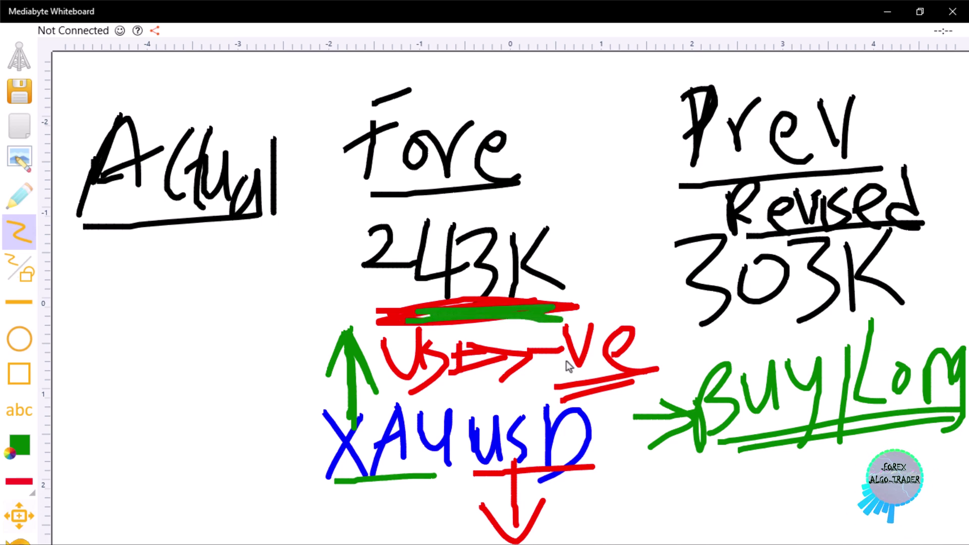
pyautogui.click(19, 444)
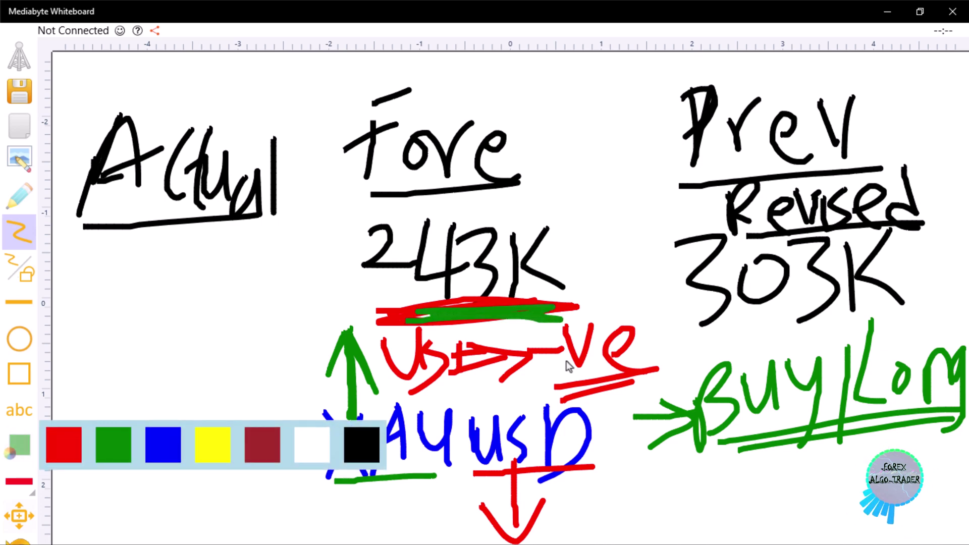
pyautogui.click(163, 444)
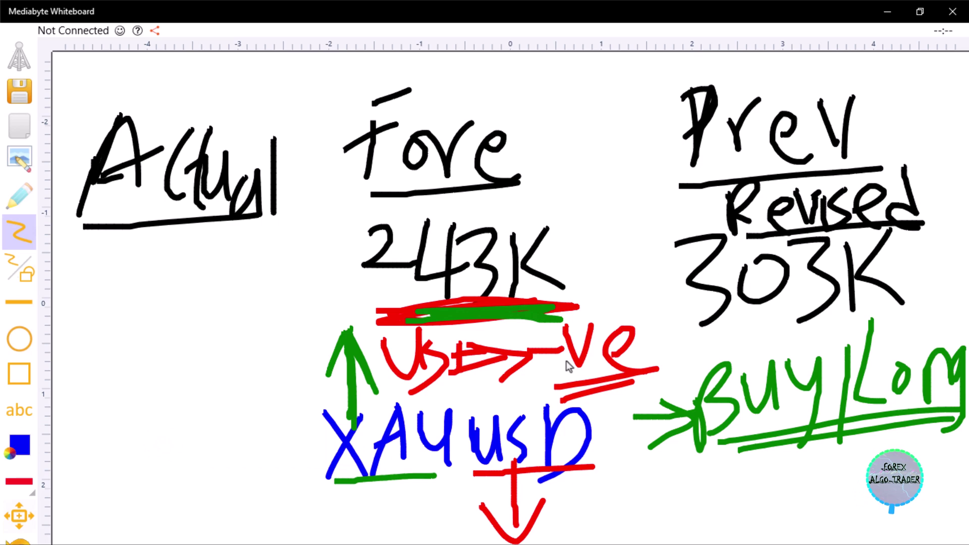
# Write 200K under Actual and add a blue up-arrow right of 've'
pyautogui.moveTo(106, 260)
pyautogui.mouseDown()
pyautogui.moveTo(84, 320)
pyautogui.moveTo(156, 305)
pyautogui.mouseUp()
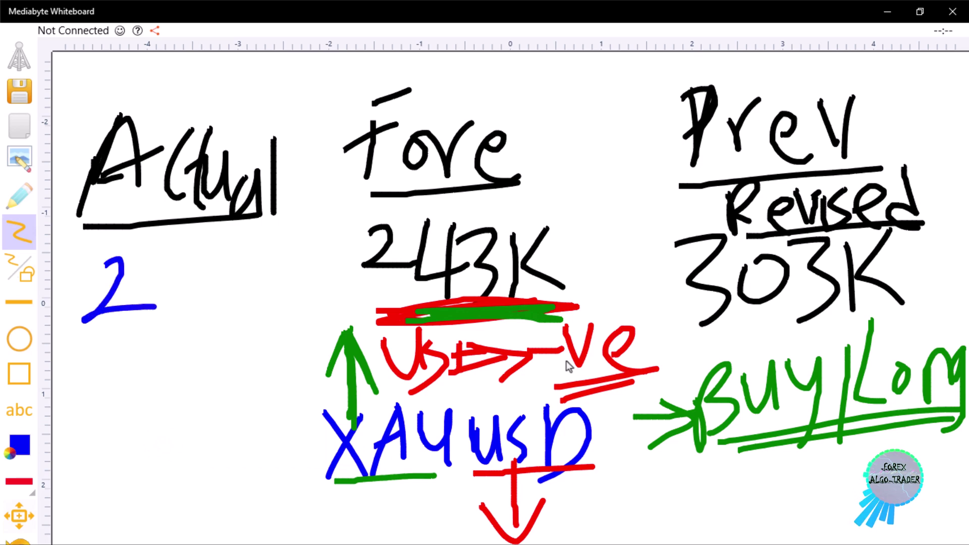
pyautogui.moveTo(172, 270)
pyautogui.mouseDown()
pyautogui.moveTo(223, 307)
pyautogui.moveTo(207, 274)
pyautogui.moveTo(242, 320)
pyautogui.mouseUp()
pyautogui.moveTo(277, 245)
pyautogui.mouseDown()
pyautogui.moveTo(245, 300)
pyautogui.moveTo(283, 313)
pyautogui.mouseUp()
pyautogui.moveTo(74, 277); pyautogui.dragTo(120, 261)
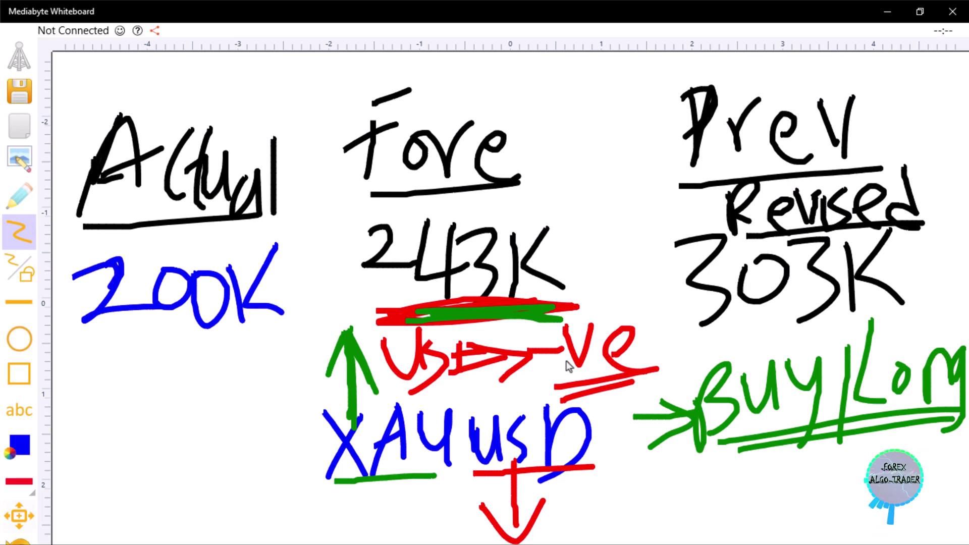
pyautogui.moveTo(627, 328)
pyautogui.mouseDown()
pyautogui.moveTo(633, 275)
pyautogui.moveTo(650, 312)
pyautogui.mouseUp()
pyautogui.moveTo(600, 326)
pyautogui.mouseDown()
pyautogui.moveTo(656, 327)
pyautogui.moveTo(648, 320)
pyautogui.mouseUp()
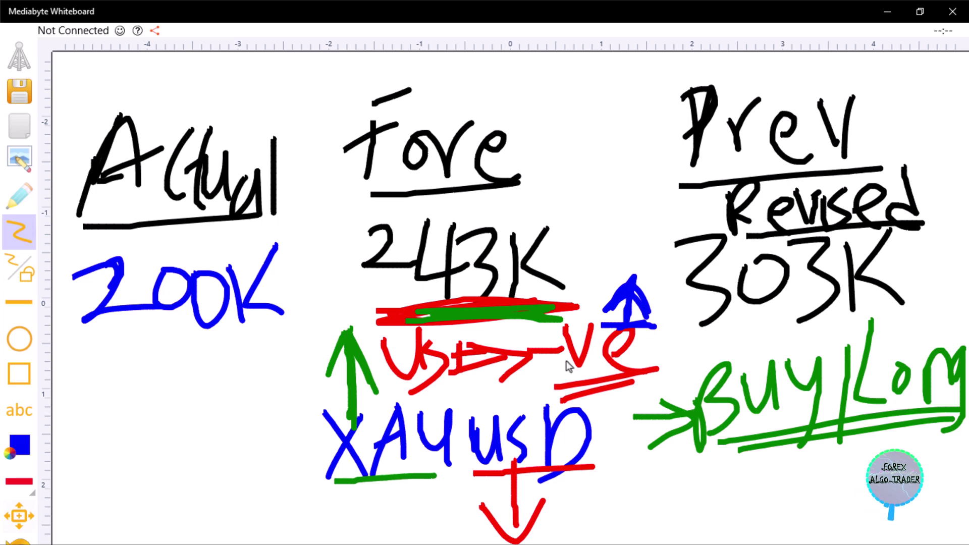
# Write 290K below 200K and add a blue dash beside 303K
pyautogui.moveTo(73, 357)
pyautogui.mouseDown()
pyautogui.moveTo(111, 364)
pyautogui.moveTo(144, 396)
pyautogui.mouseUp()
pyautogui.moveTo(144, 356)
pyautogui.mouseDown()
pyautogui.moveTo(158, 340)
pyautogui.moveTo(185, 411)
pyautogui.mouseUp()
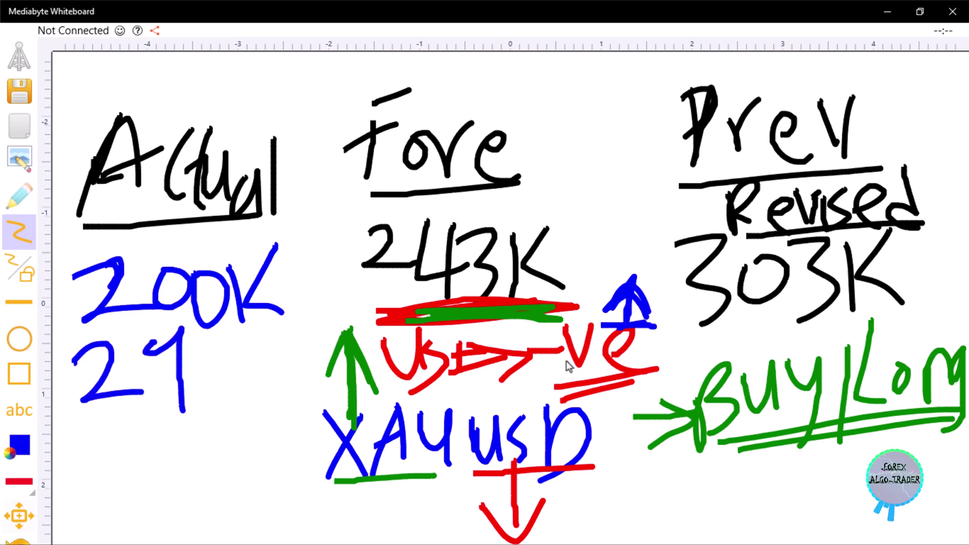
pyautogui.moveTo(204, 349)
pyautogui.mouseDown()
pyautogui.moveTo(225, 386)
pyautogui.moveTo(212, 345)
pyautogui.mouseUp()
pyautogui.moveTo(174, 340)
pyautogui.mouseDown()
pyautogui.moveTo(157, 334)
pyautogui.moveTo(177, 356)
pyautogui.mouseUp()
pyautogui.moveTo(251, 342); pyautogui.dragTo(257, 396)
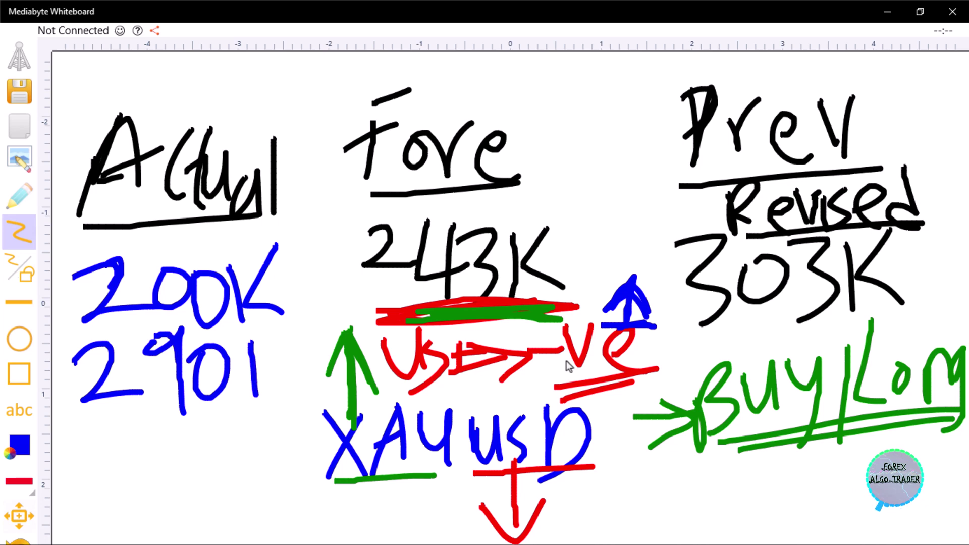
pyautogui.moveTo(282, 333); pyautogui.dragTo(296, 398)
pyautogui.moveTo(914, 305); pyautogui.dragTo(962, 311)
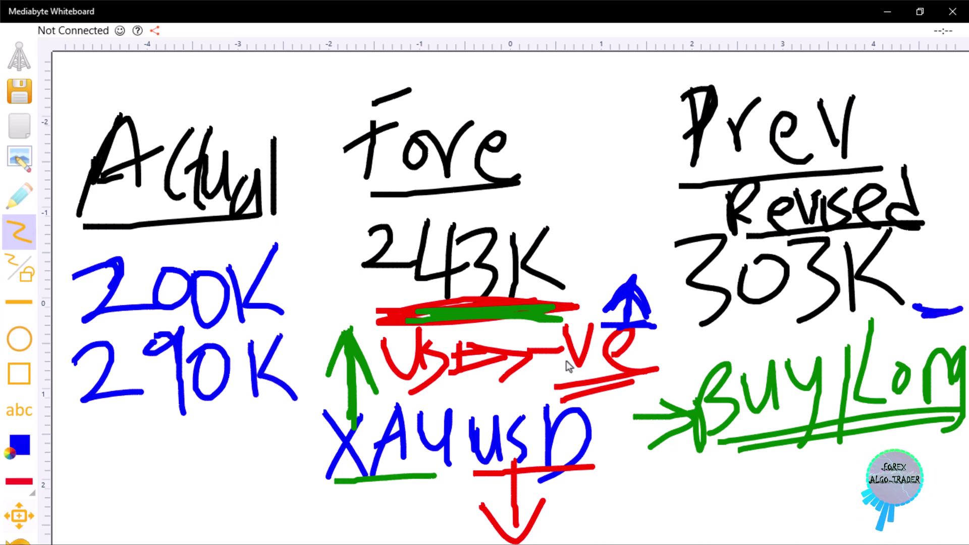
pyautogui.moveTo(873, 321); pyautogui.dragTo(961, 307)
pyautogui.moveTo(902, 323); pyautogui.dragTo(959, 324)
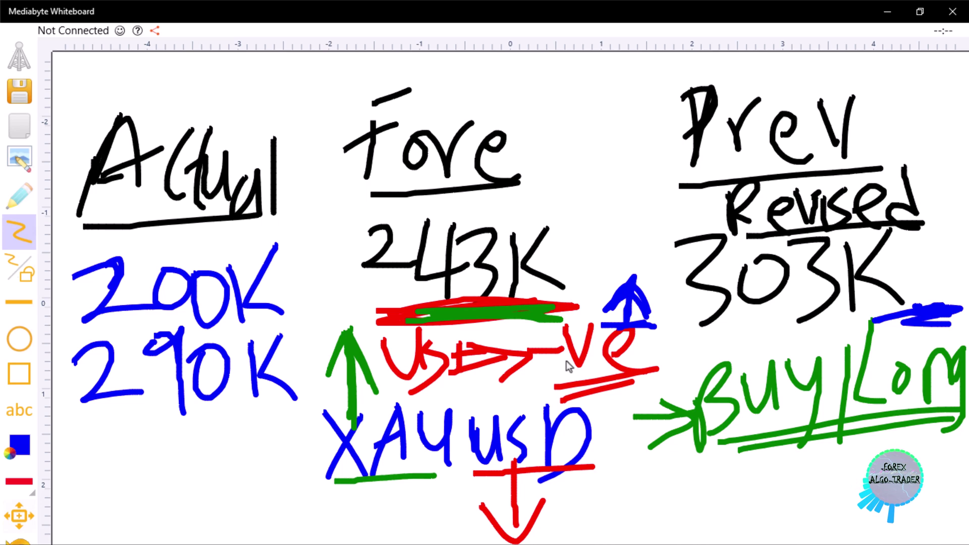
# Write the third scenario figure, 350K, below 290K
pyautogui.moveTo(66, 439)
pyautogui.mouseDown()
pyautogui.moveTo(117, 484)
pyautogui.moveTo(83, 512)
pyautogui.mouseUp()
pyautogui.moveTo(154, 425)
pyautogui.mouseDown()
pyautogui.moveTo(130, 456)
pyautogui.moveTo(145, 492)
pyautogui.mouseUp()
pyautogui.moveTo(139, 431); pyautogui.dragTo(186, 412)
pyautogui.moveTo(195, 452); pyautogui.dragTo(238, 497)
pyautogui.moveTo(283, 413); pyautogui.dragTo(242, 472)
pyautogui.moveTo(241, 472); pyautogui.dragTo(275, 501)
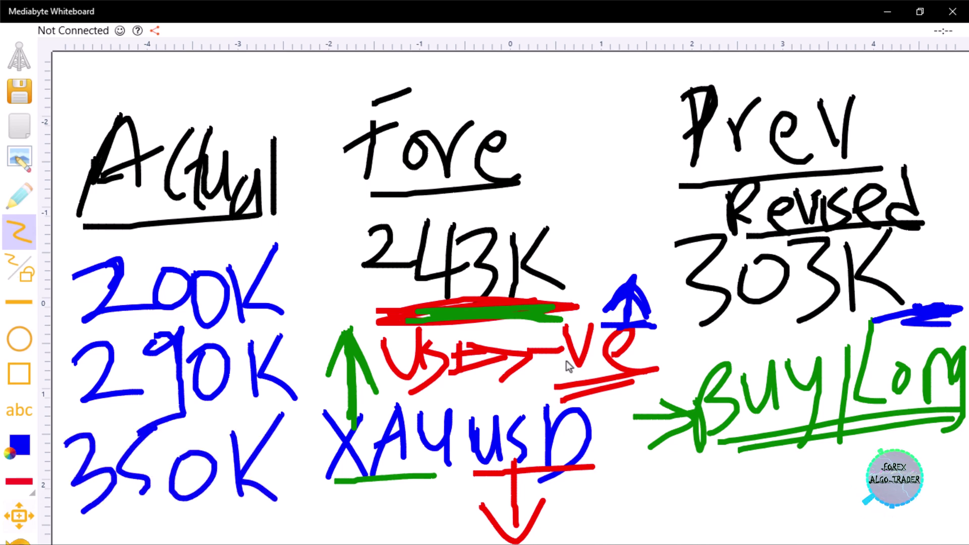
pyautogui.moveTo(151, 488); pyautogui.dragTo(120, 517)
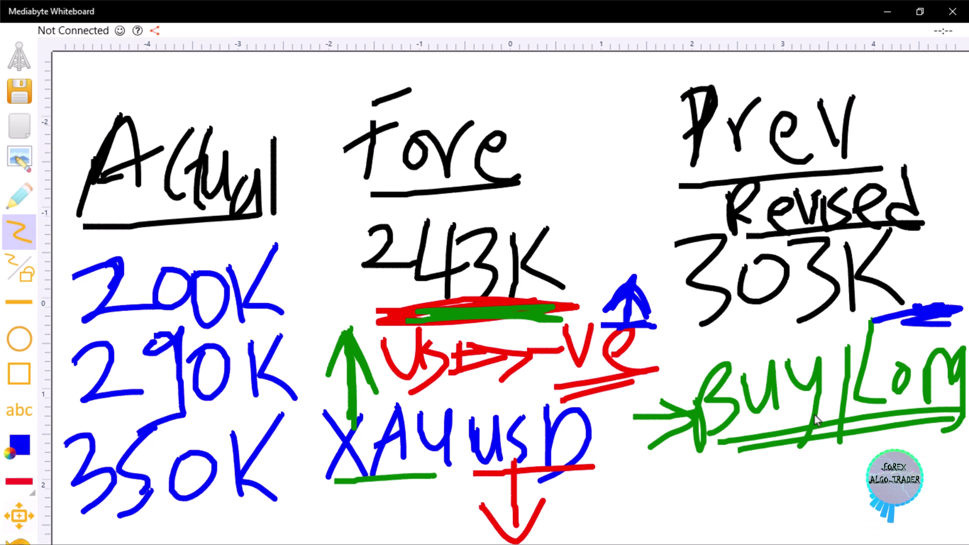
# Switch the ink to red, then draw an arrow at 200K and an arc from 243K to Buy
pyautogui.click(19, 444)
pyautogui.click(60, 443)
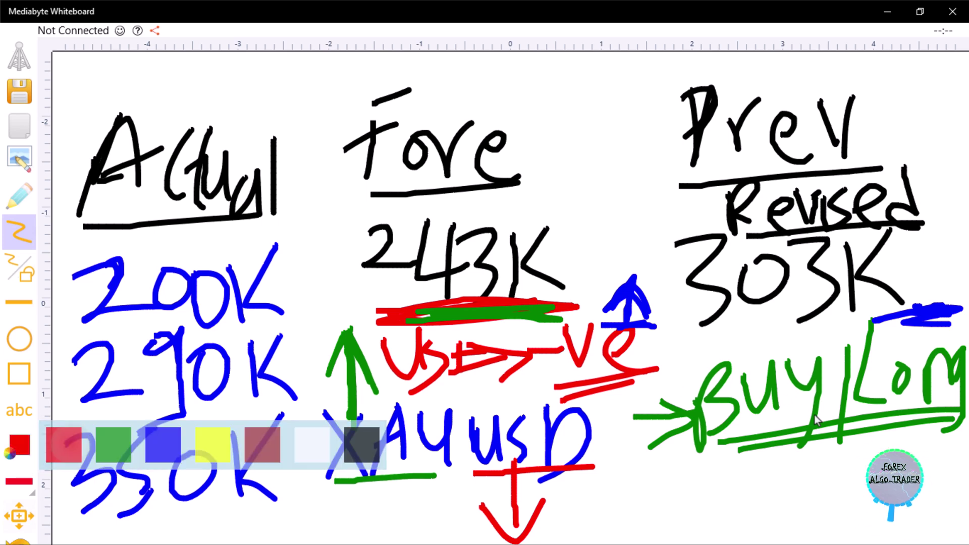
pyautogui.moveTo(281, 289); pyautogui.dragTo(335, 255)
pyautogui.moveTo(312, 247); pyautogui.dragTo(270, 295)
pyautogui.moveTo(273, 296); pyautogui.dragTo(344, 280)
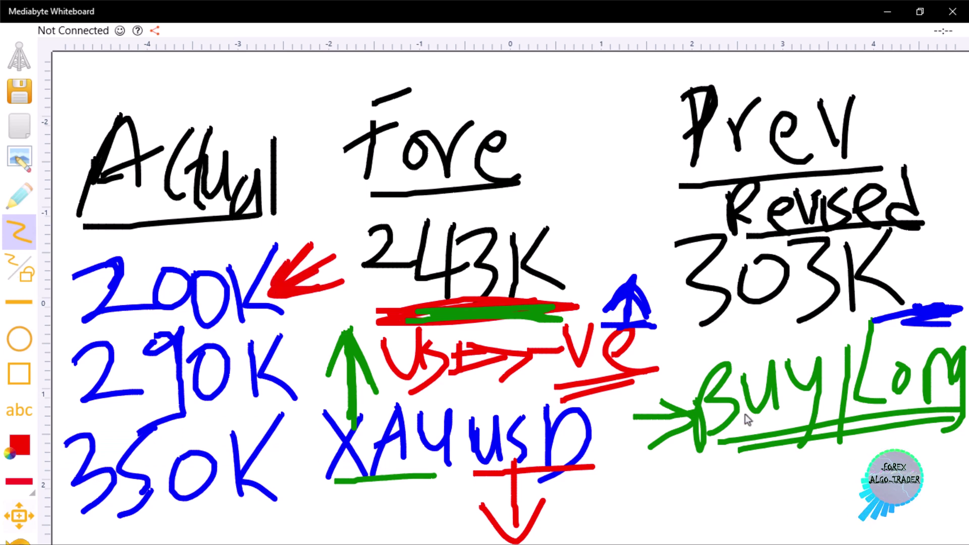
pyautogui.moveTo(348, 250)
pyautogui.mouseDown()
pyautogui.moveTo(572, 229)
pyautogui.moveTo(752, 424)
pyautogui.mouseUp()
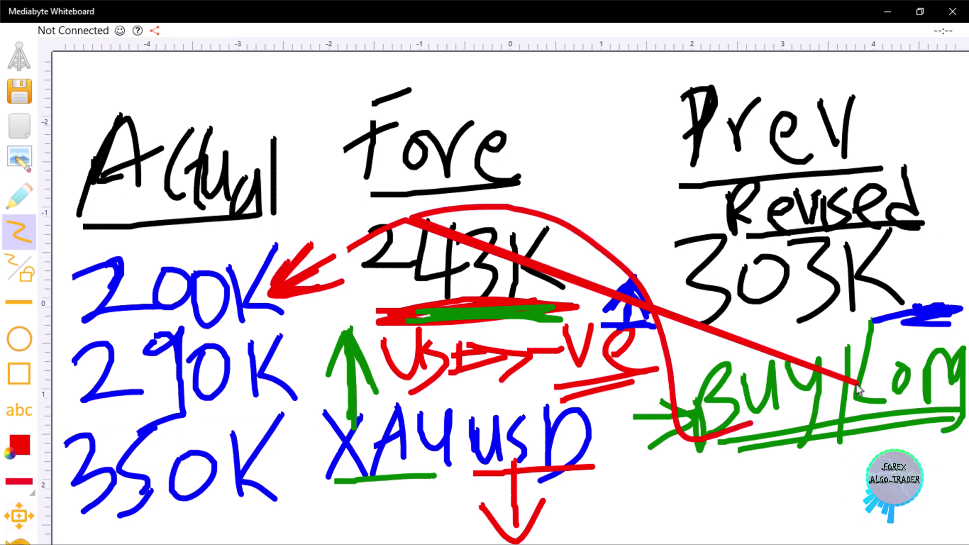
# Underline 290K with a circled N beside it, and draw a red down-arrow under 350K
pyautogui.moveTo(110, 424); pyautogui.dragTo(222, 400)
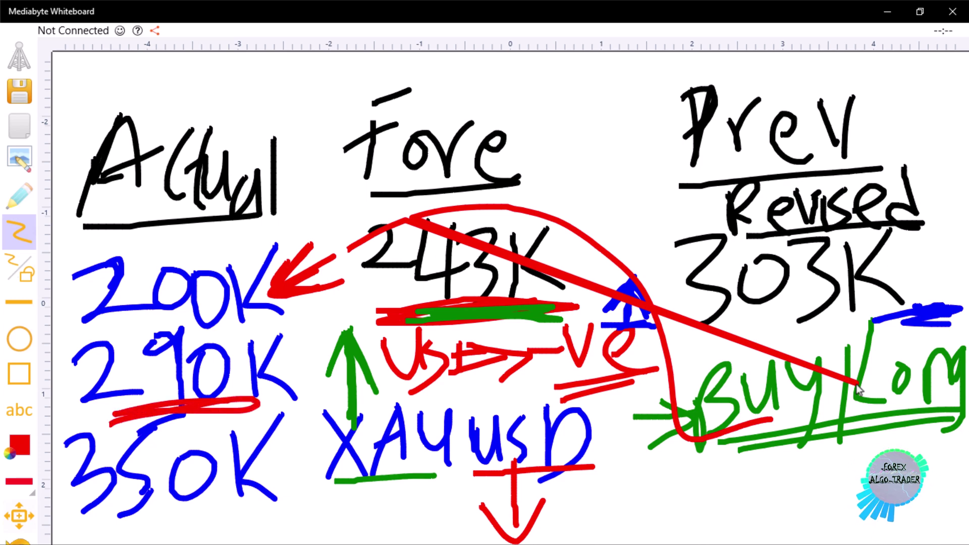
pyautogui.moveTo(302, 381)
pyautogui.mouseDown()
pyautogui.moveTo(291, 327)
pyautogui.moveTo(325, 308)
pyautogui.moveTo(277, 366)
pyautogui.moveTo(310, 304)
pyautogui.mouseUp()
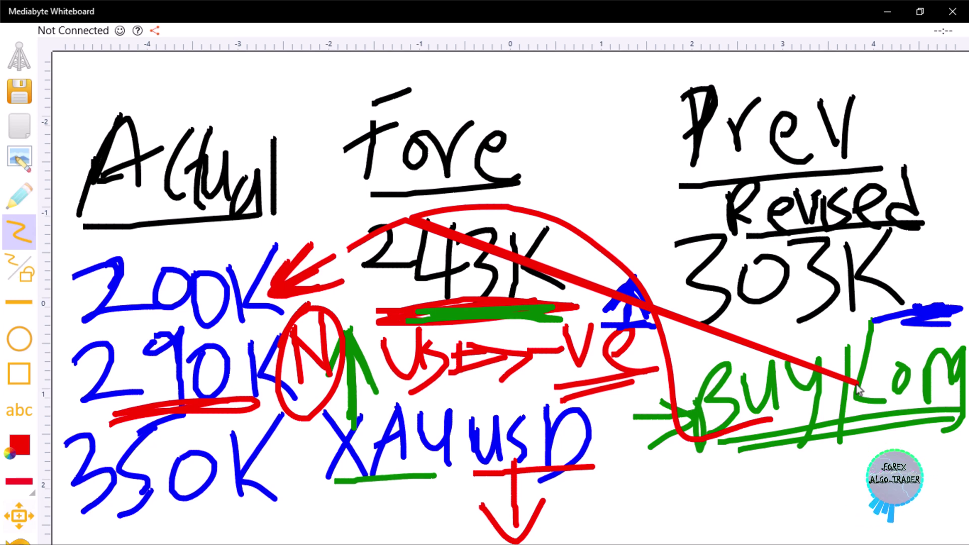
pyautogui.moveTo(289, 438); pyautogui.dragTo(278, 522)
pyautogui.moveTo(260, 470); pyautogui.dragTo(263, 520)
pyautogui.moveTo(302, 498); pyautogui.dragTo(260, 525)
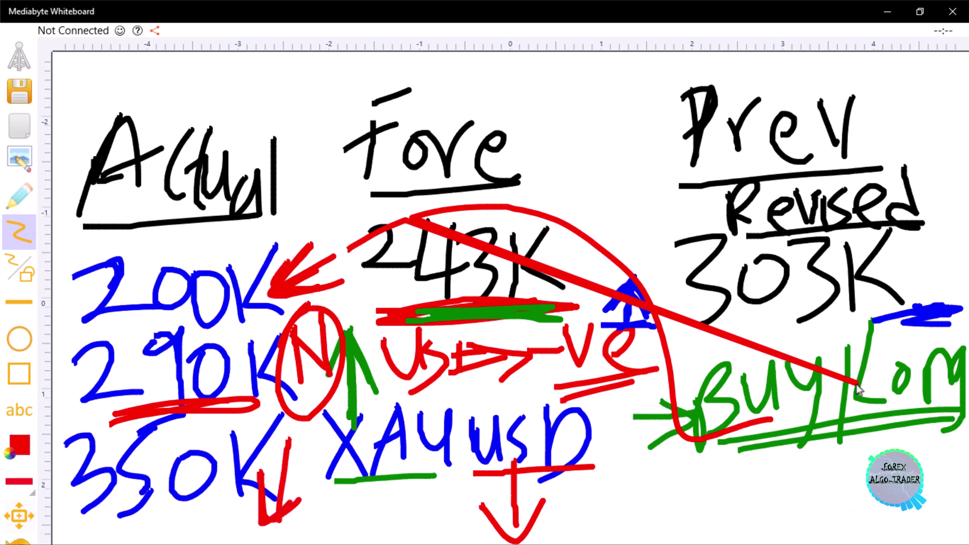
pyautogui.moveTo(282, 462); pyautogui.dragTo(272, 514)
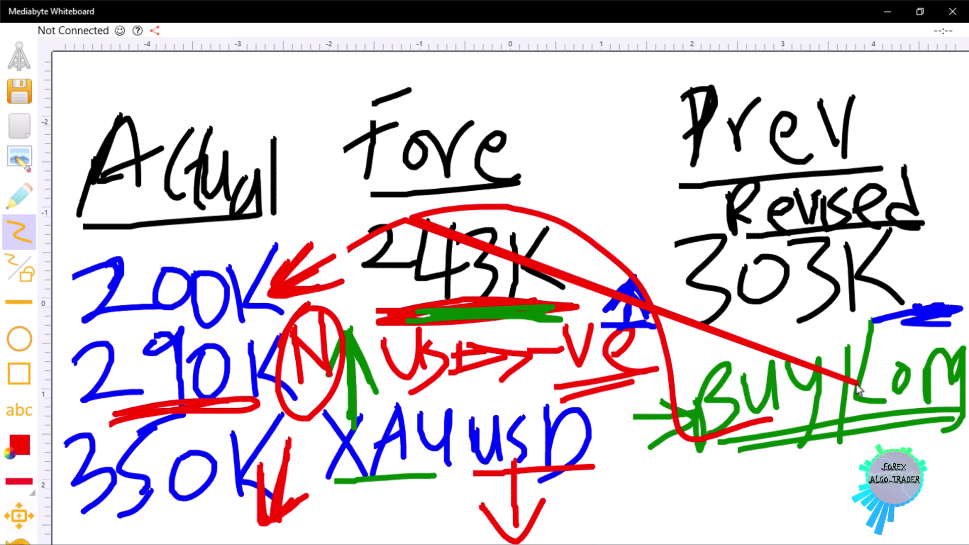
# Change the ink colour to blue, then to black
pyautogui.click(19, 444)
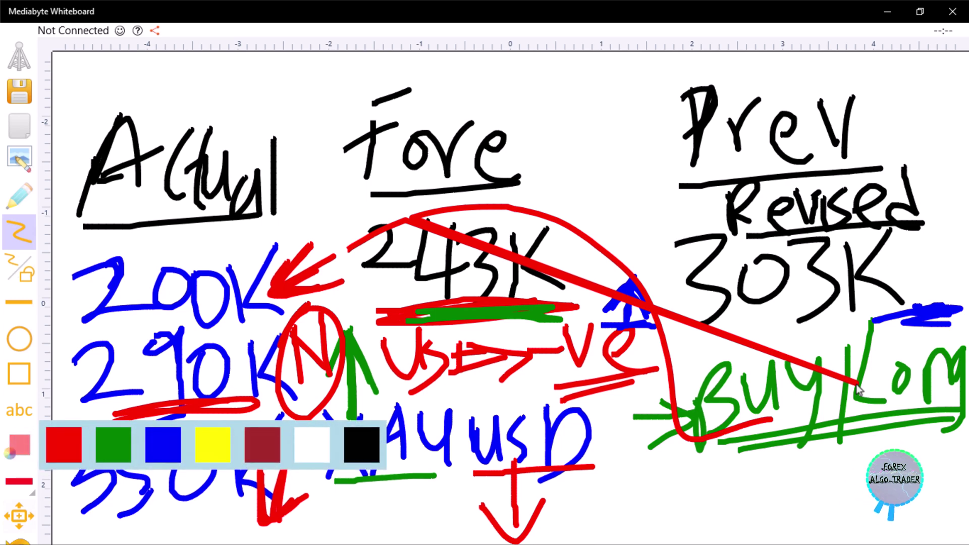
pyautogui.click(163, 444)
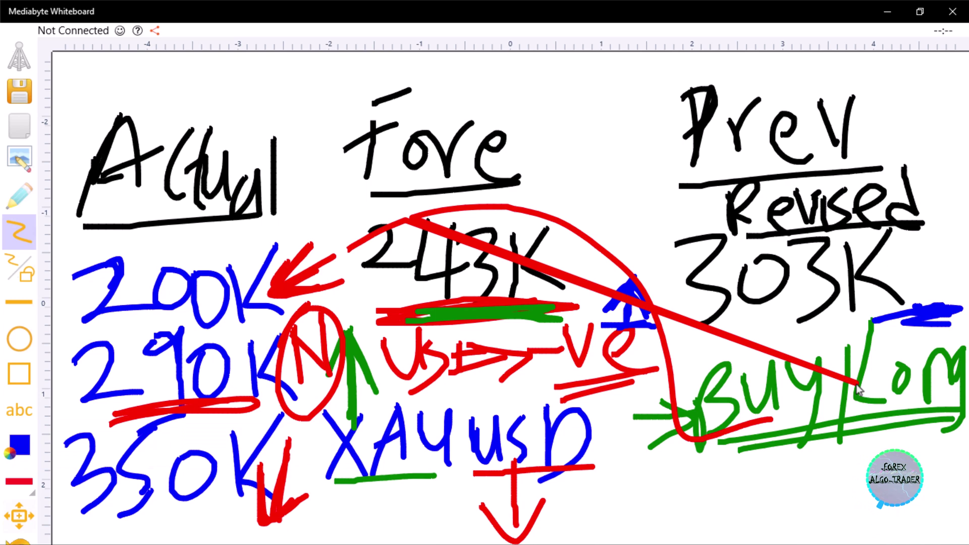
pyautogui.click(19, 444)
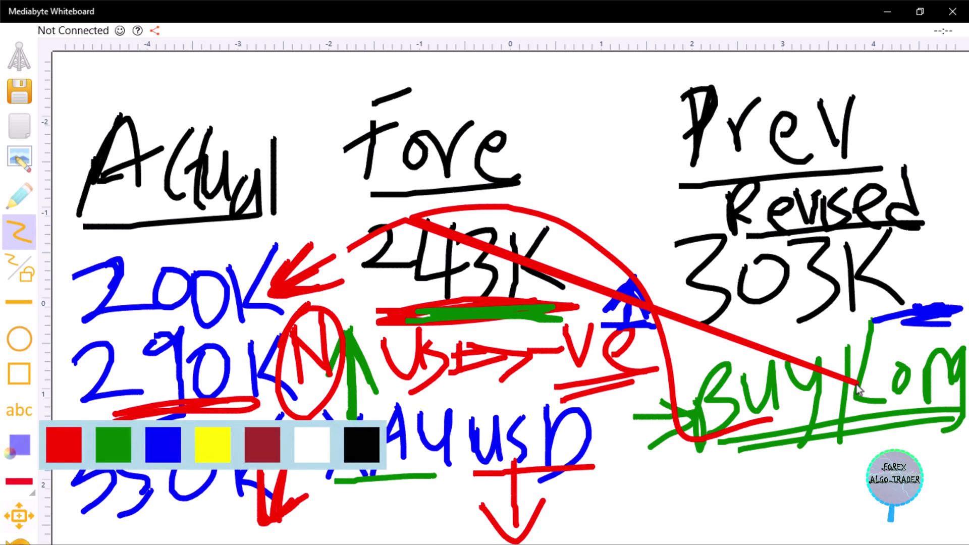
pyautogui.click(362, 443)
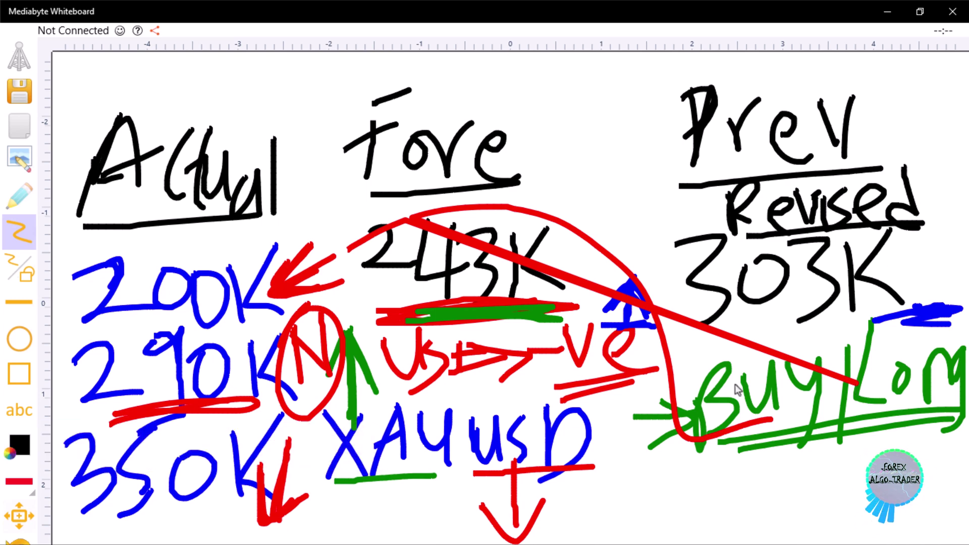
# Undo the stray black strokes and underline 350K in black
pyautogui.moveTo(99, 519)
pyautogui.mouseDown()
pyautogui.moveTo(735, 383)
pyautogui.moveTo(227, 517)
pyautogui.mouseUp()
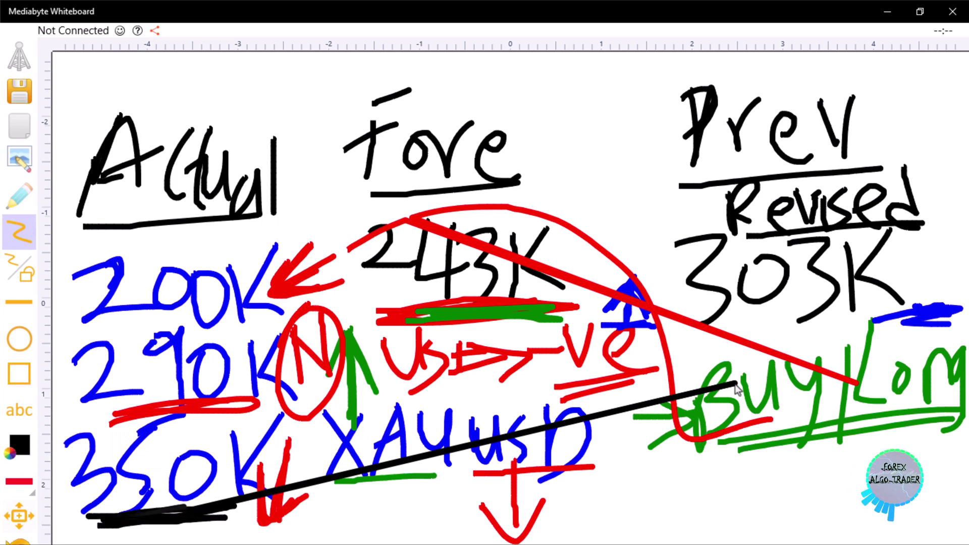
pyautogui.moveTo(136, 507); pyautogui.dragTo(192, 510)
pyautogui.hotkey('ctrl', 'z')
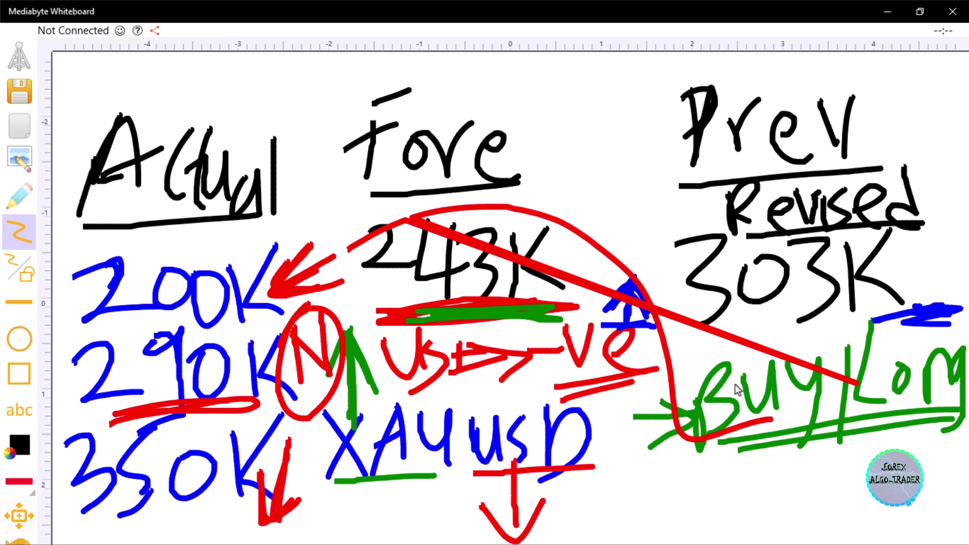
pyautogui.moveTo(82, 514); pyautogui.dragTo(240, 519)
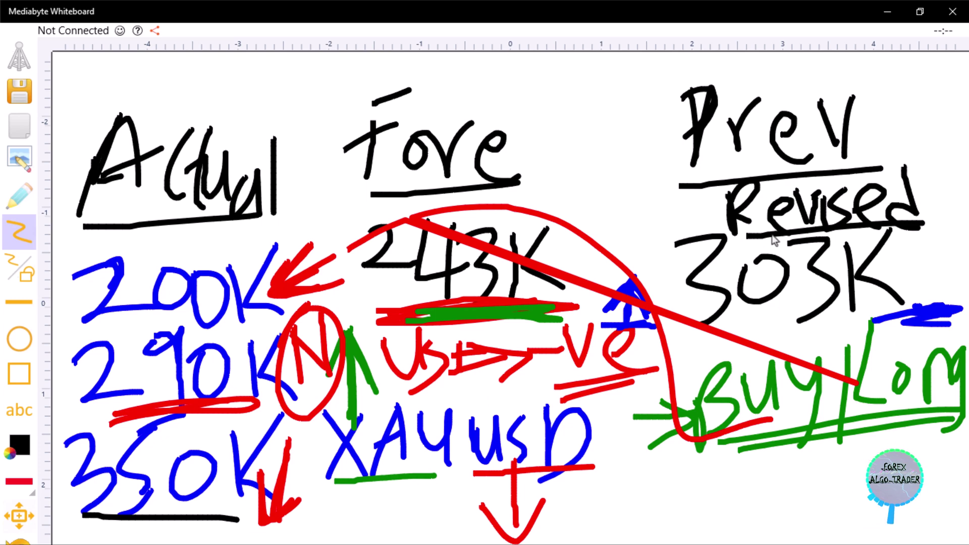
# Draw black up and down arrows beside Buy/Long
pyautogui.moveTo(685, 466); pyautogui.dragTo(695, 542)
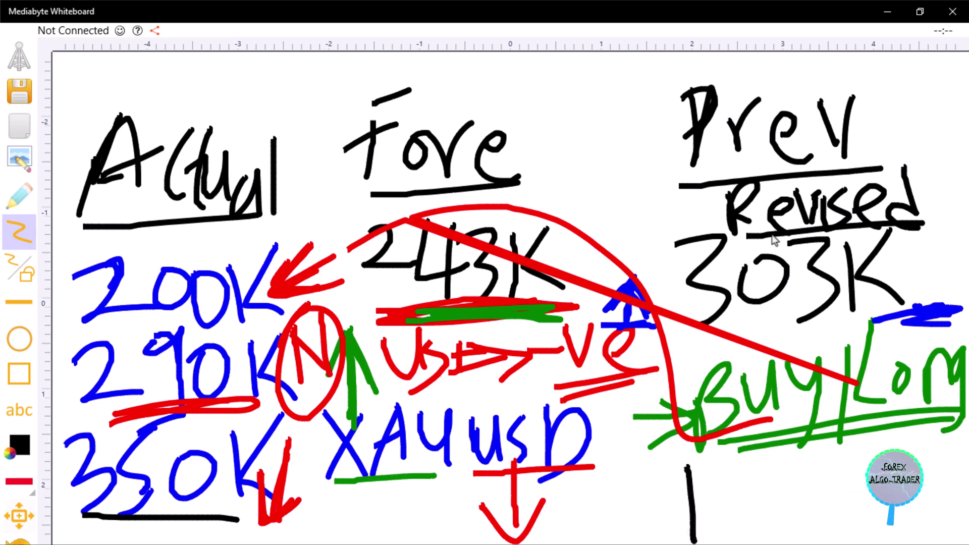
pyautogui.moveTo(701, 437); pyautogui.dragTo(709, 515)
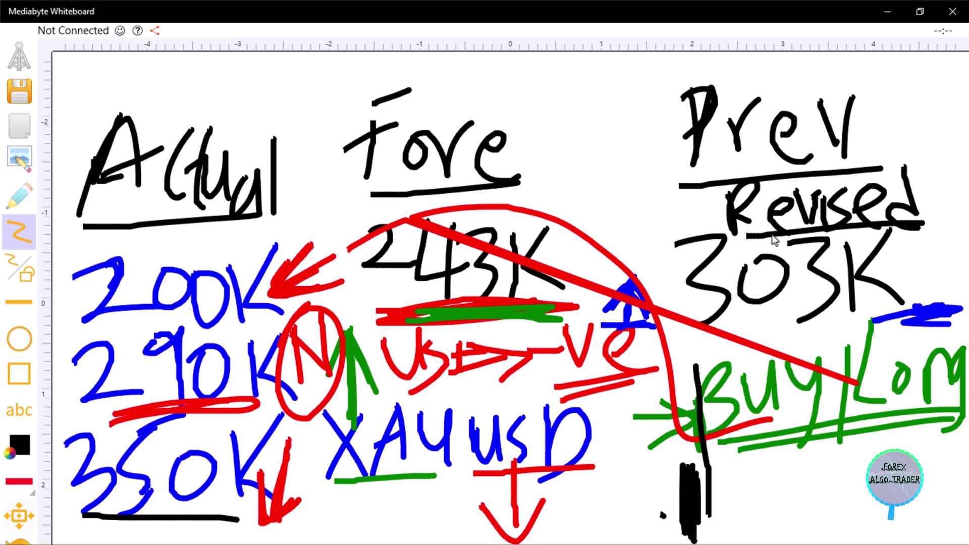
pyautogui.moveTo(663, 515)
pyautogui.mouseDown()
pyautogui.moveTo(696, 542)
pyautogui.moveTo(723, 516)
pyautogui.mouseUp()
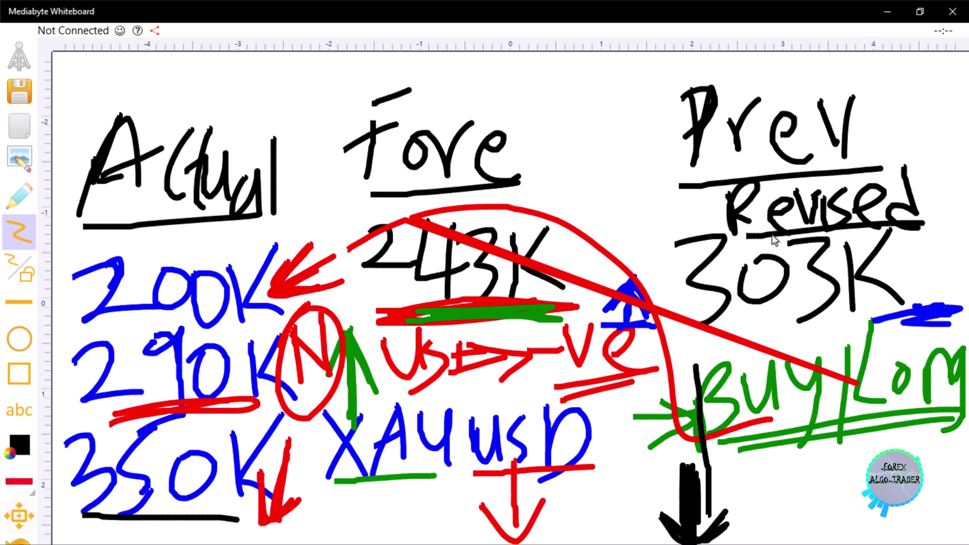
pyautogui.moveTo(702, 386); pyautogui.dragTo(722, 505)
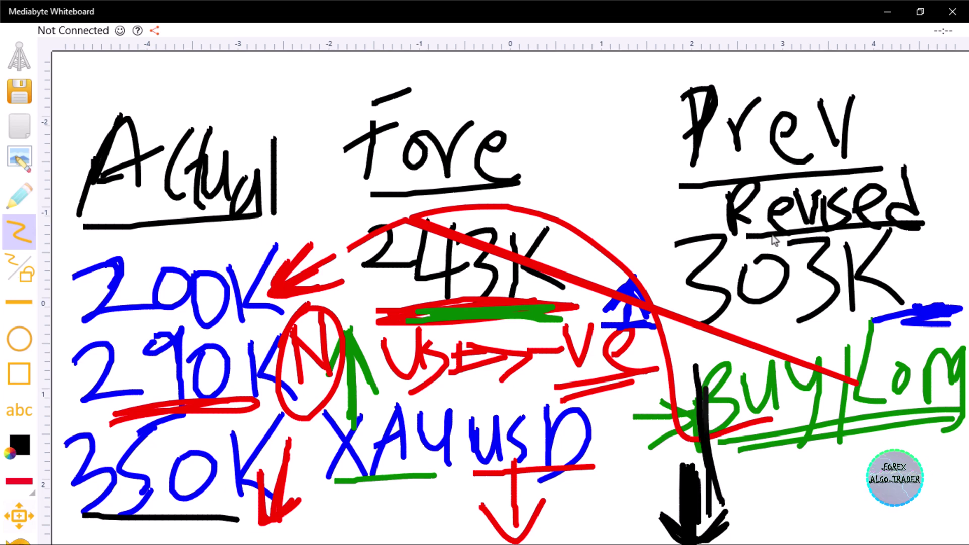
pyautogui.moveTo(707, 367)
pyautogui.mouseDown()
pyautogui.moveTo(682, 431)
pyautogui.moveTo(702, 354)
pyautogui.moveTo(742, 429)
pyautogui.mouseUp()
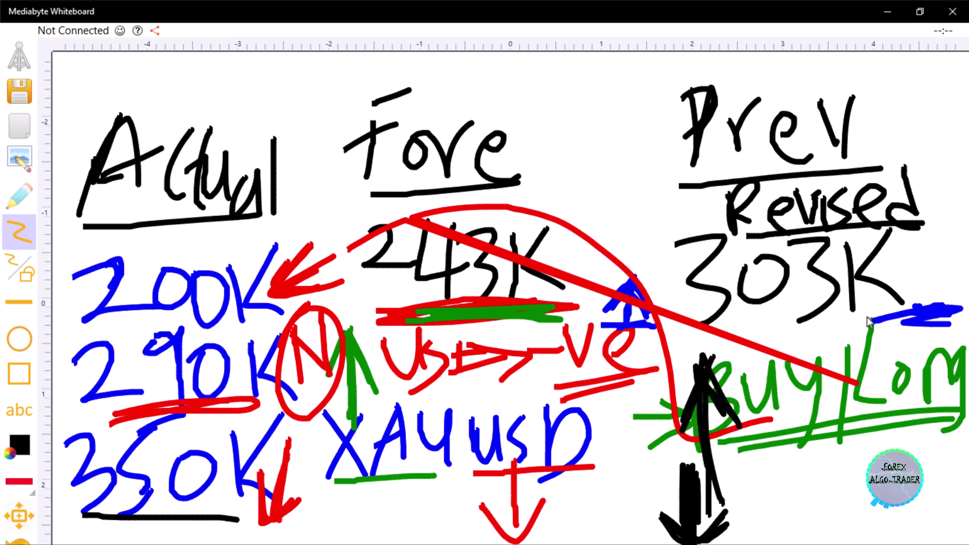
pyautogui.moveTo(868, 315); pyautogui.dragTo(858, 480)
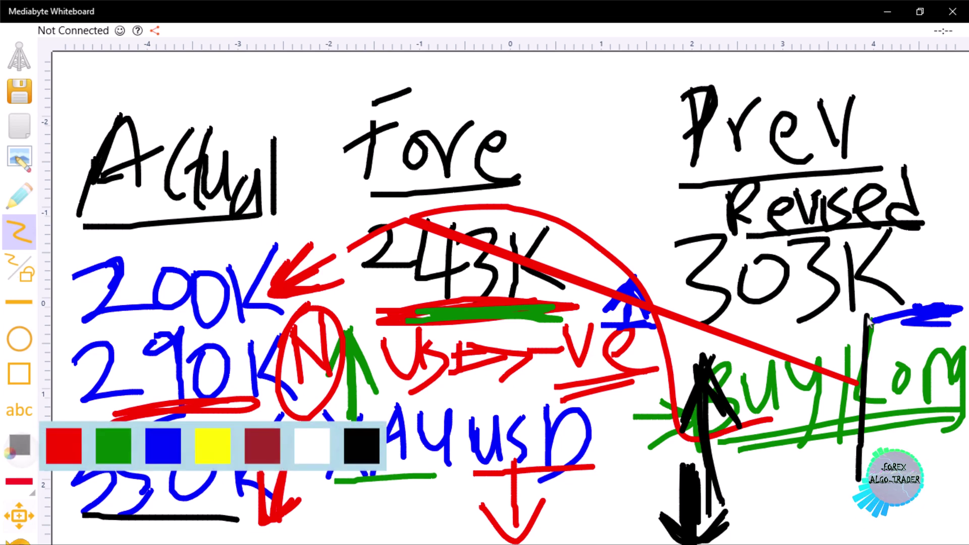
# Draw a tall green candle with a wick at the right edge, then bring up Start
pyautogui.click(19, 444)
pyautogui.click(112, 444)
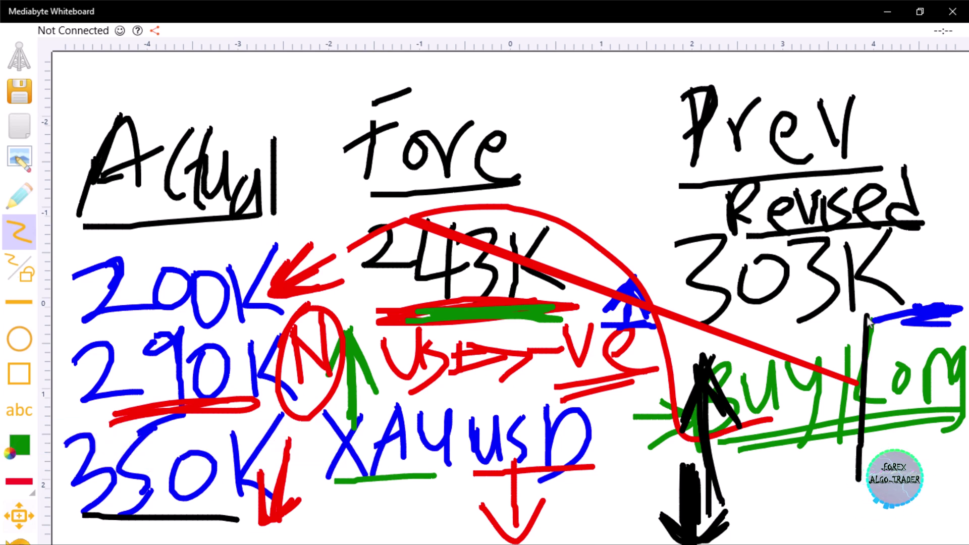
pyautogui.moveTo(921, 76); pyautogui.dragTo(921, 255)
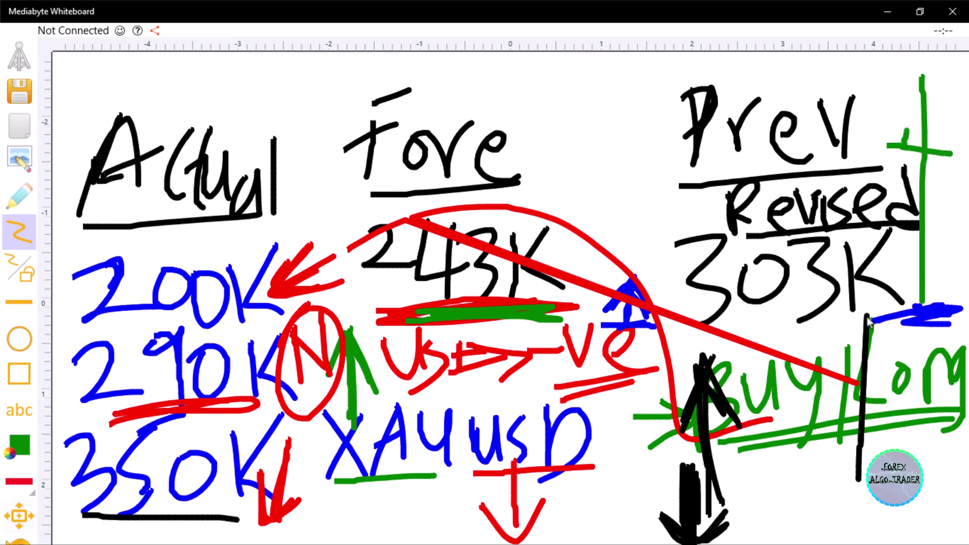
pyautogui.moveTo(913, 56)
pyautogui.mouseDown()
pyautogui.moveTo(912, 130)
pyautogui.moveTo(949, 61)
pyautogui.mouseUp()
pyautogui.moveTo(948, 64)
pyautogui.mouseDown()
pyautogui.moveTo(940, 155)
pyautogui.moveTo(915, 146)
pyautogui.mouseUp()
pyautogui.moveTo(931, 50)
pyautogui.mouseDown()
pyautogui.moveTo(920, 156)
pyautogui.moveTo(942, 67)
pyautogui.mouseUp()
pyautogui.moveTo(922, 157)
pyautogui.mouseDown()
pyautogui.moveTo(912, 302)
pyautogui.moveTo(918, 288)
pyautogui.mouseUp()
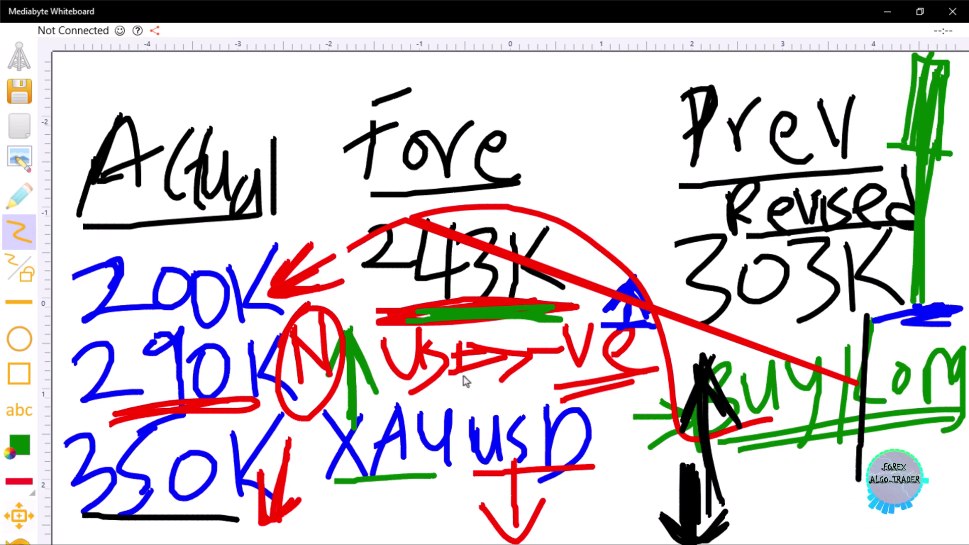
pyautogui.press('super')
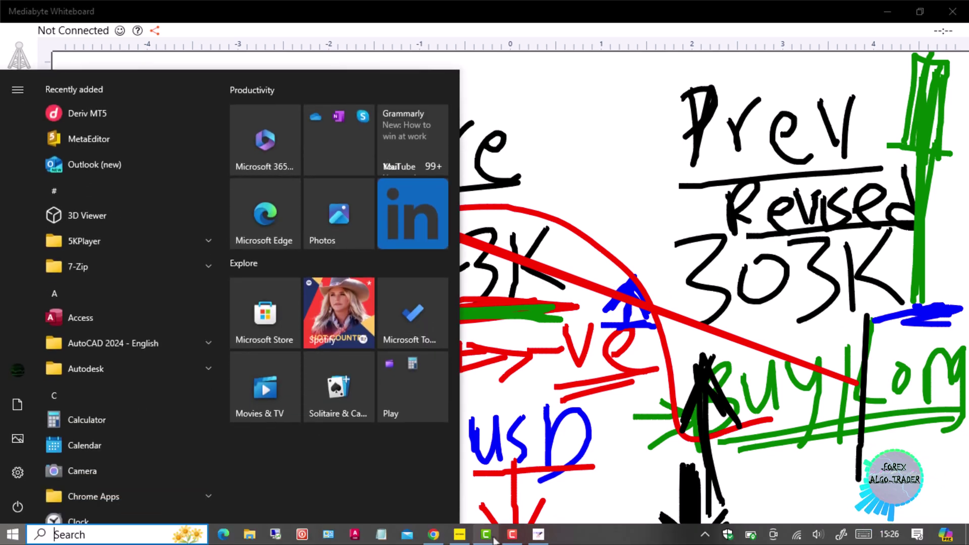
# Bring MetaTrader 5 to the front and switch XAUUSDm to the H1 timeframe
pyautogui.click(458, 536)
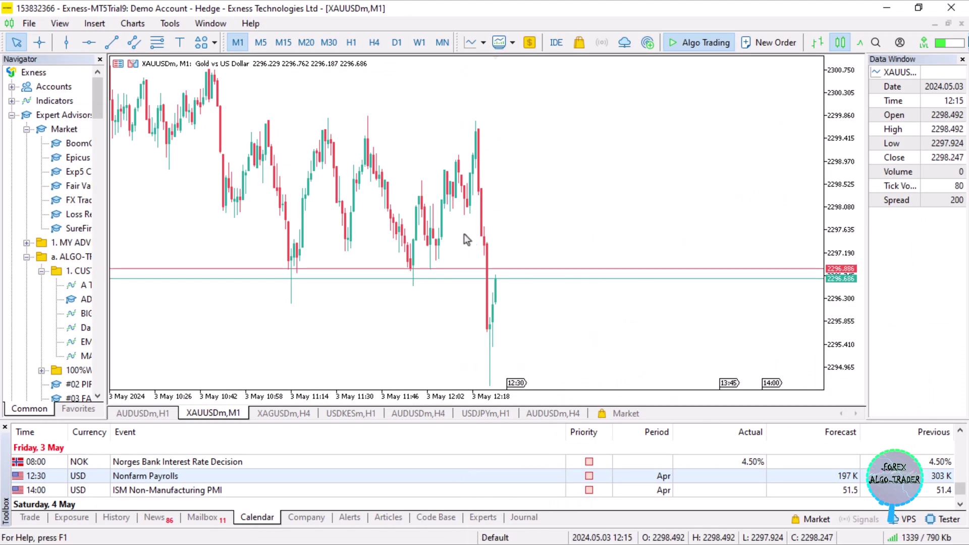
pyautogui.scroll(2, 464, 234)
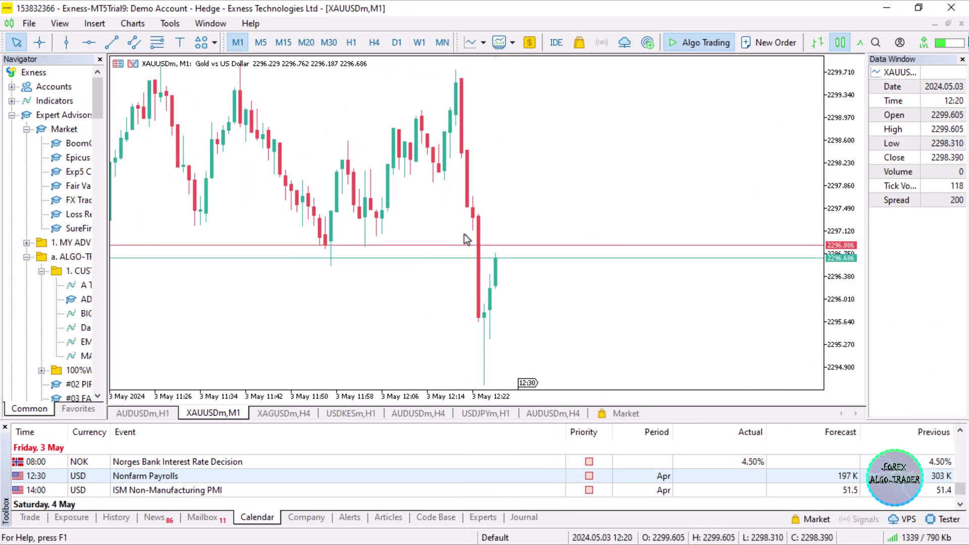
pyautogui.scroll(-2, 464, 234)
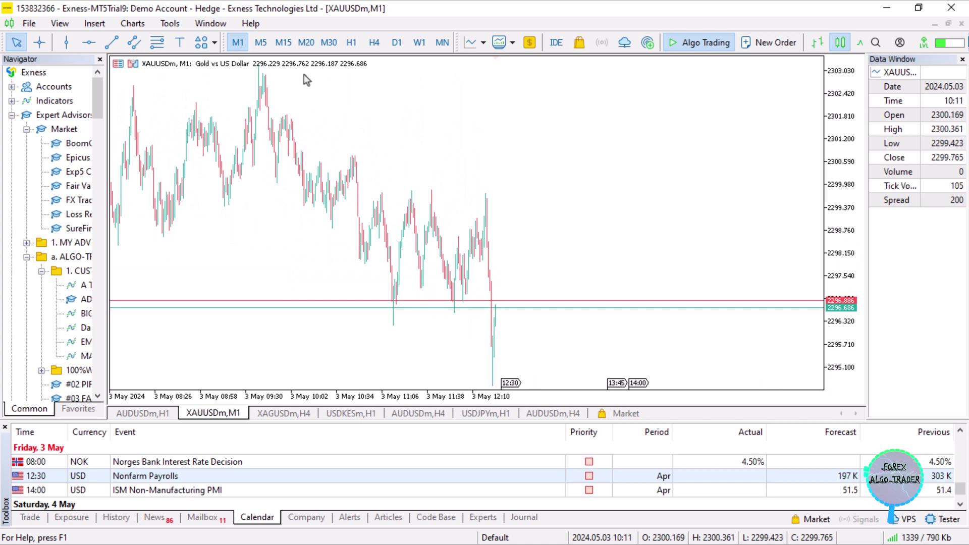
pyautogui.click(350, 43)
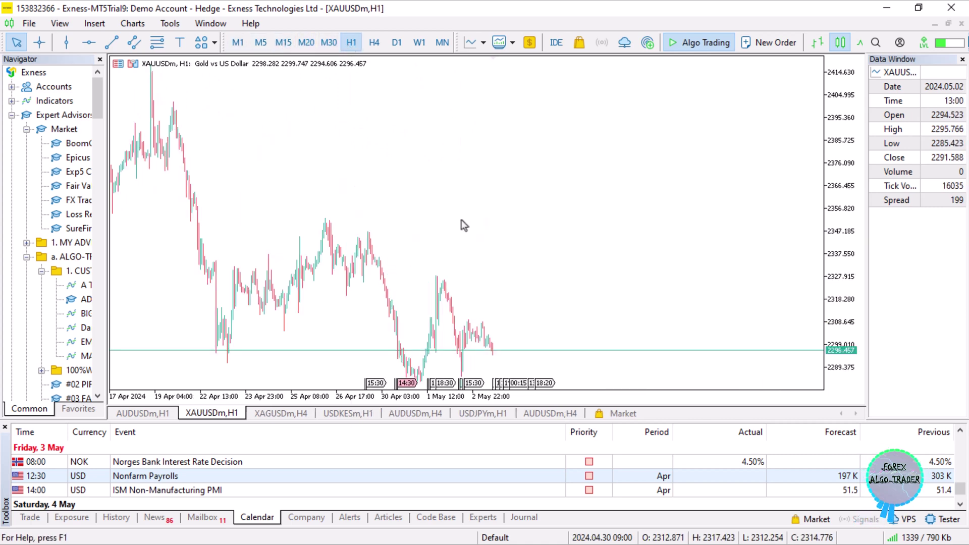
# Open the XAUUSDm Depth of Market window and close it again
pyautogui.scroll(4, 415, 223)
pyautogui.scroll(-2, 415, 223)
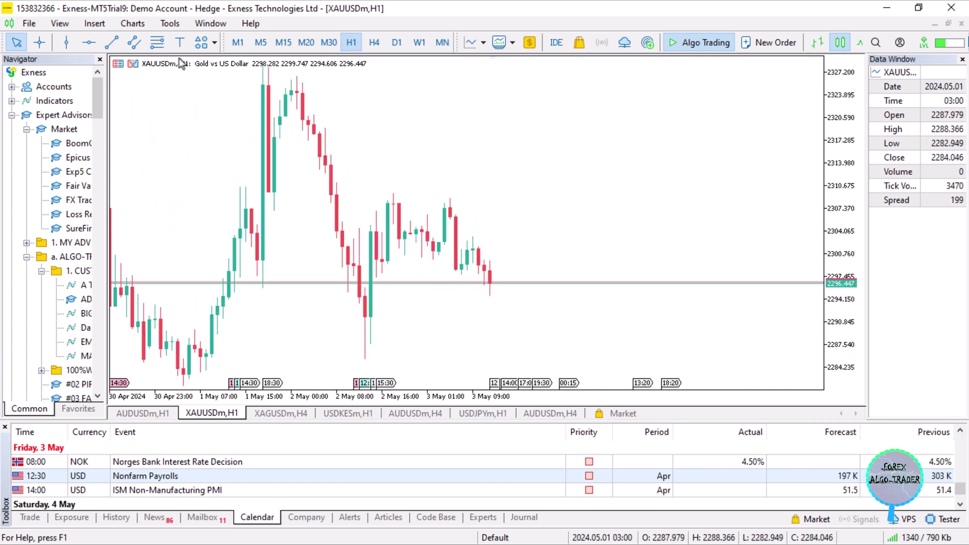
pyautogui.click(120, 62)
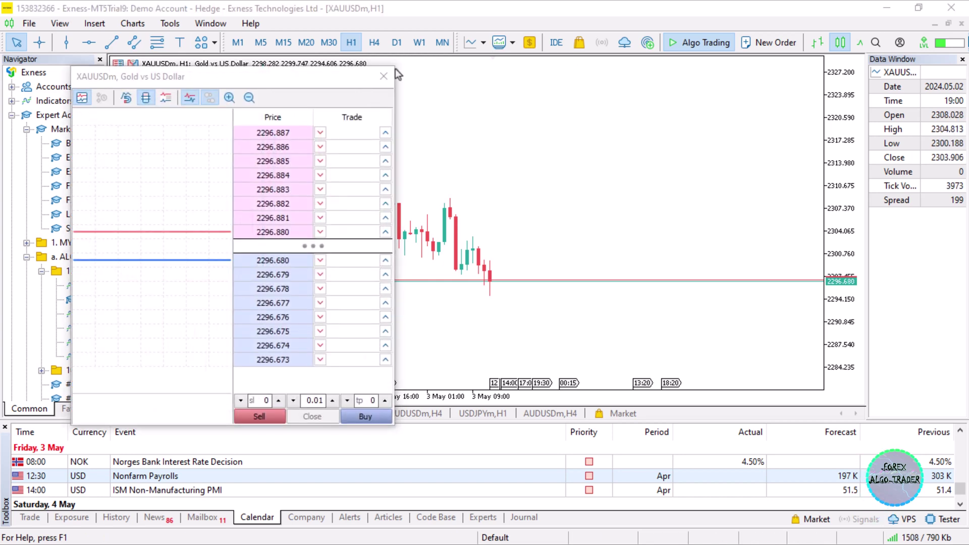
pyautogui.click(383, 77)
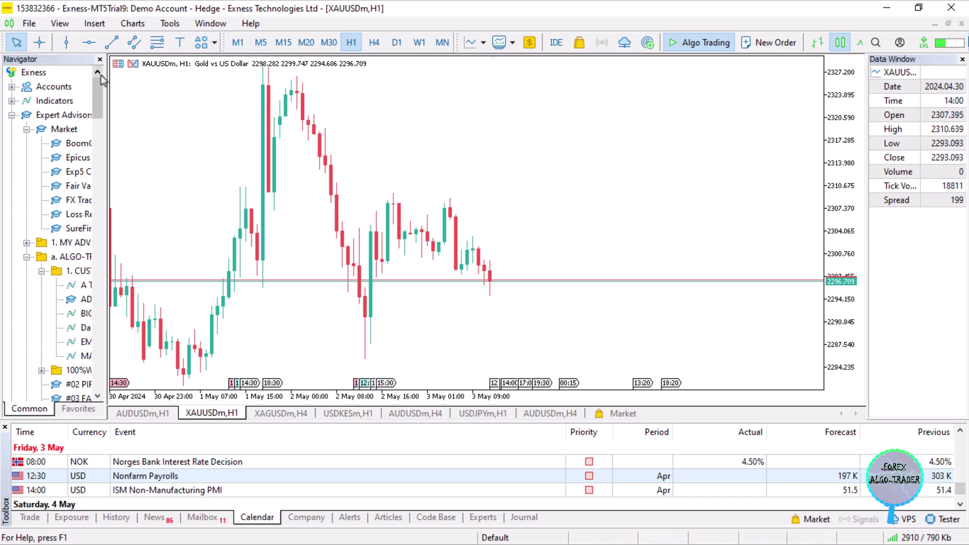
# Start a new XAUUSDm order as a Buy Stop pending order with volume 1.01
pyautogui.rightClick(190, 141)
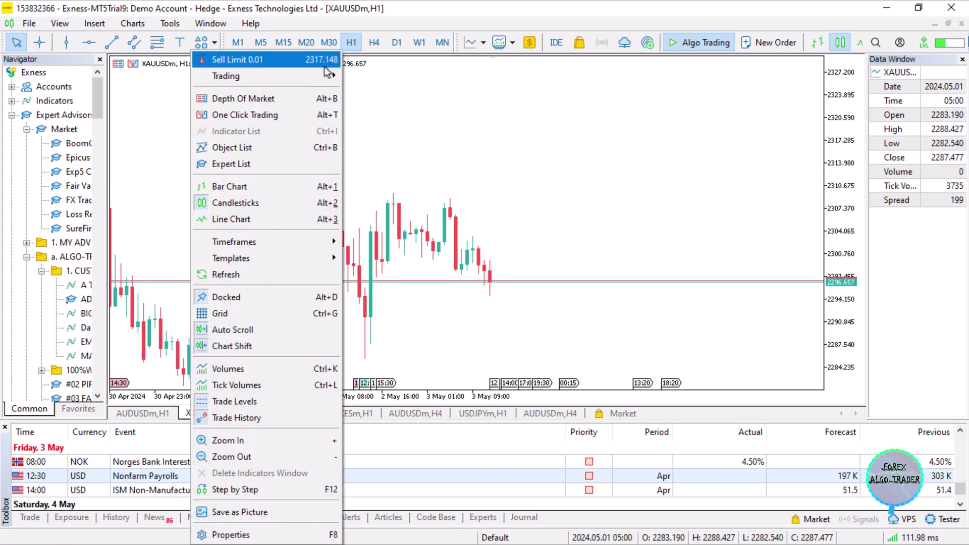
pyautogui.moveTo(328, 75)
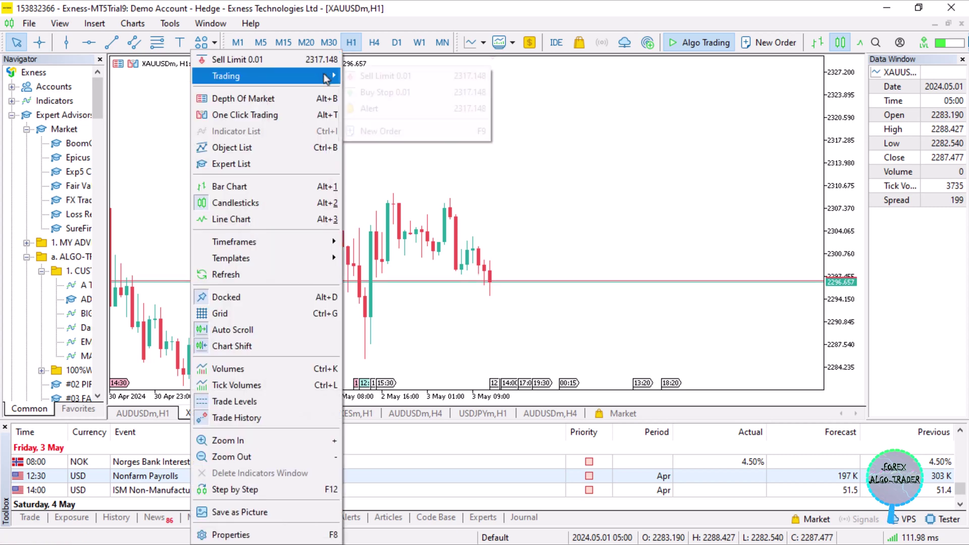
pyautogui.click(396, 132)
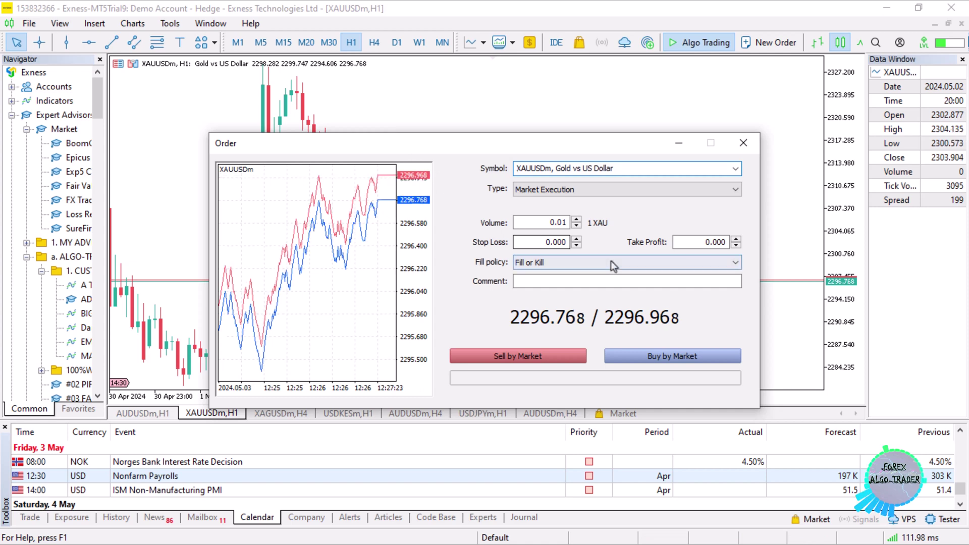
pyautogui.click(722, 189)
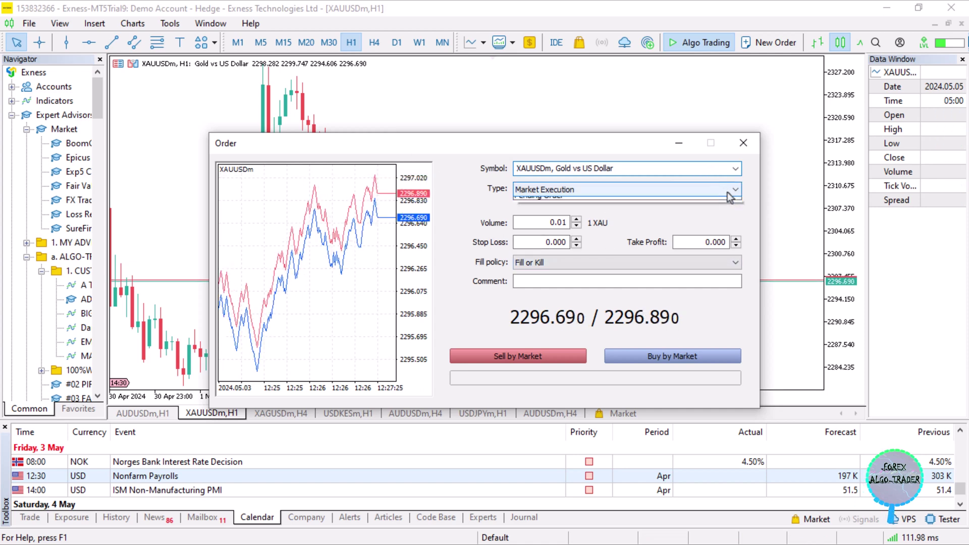
pyautogui.click(614, 211)
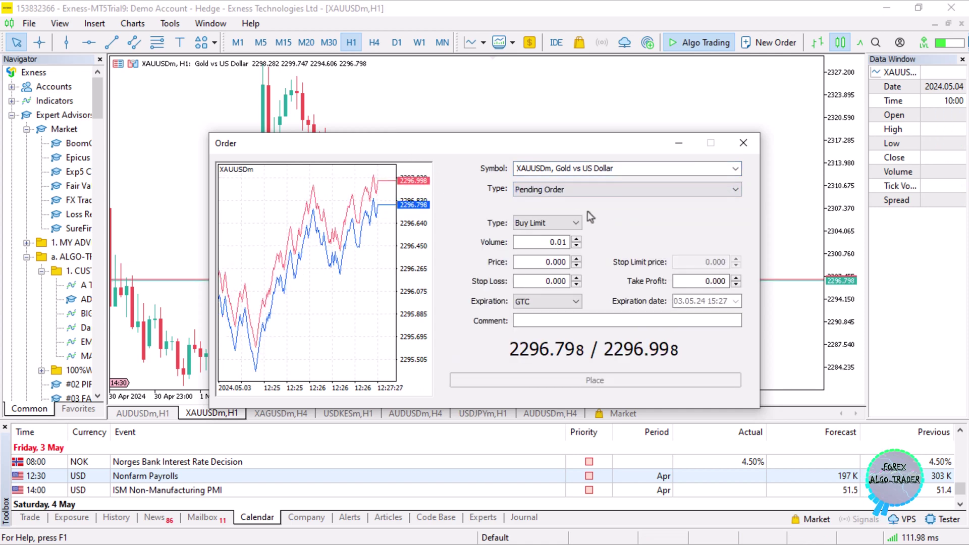
pyautogui.click(571, 224)
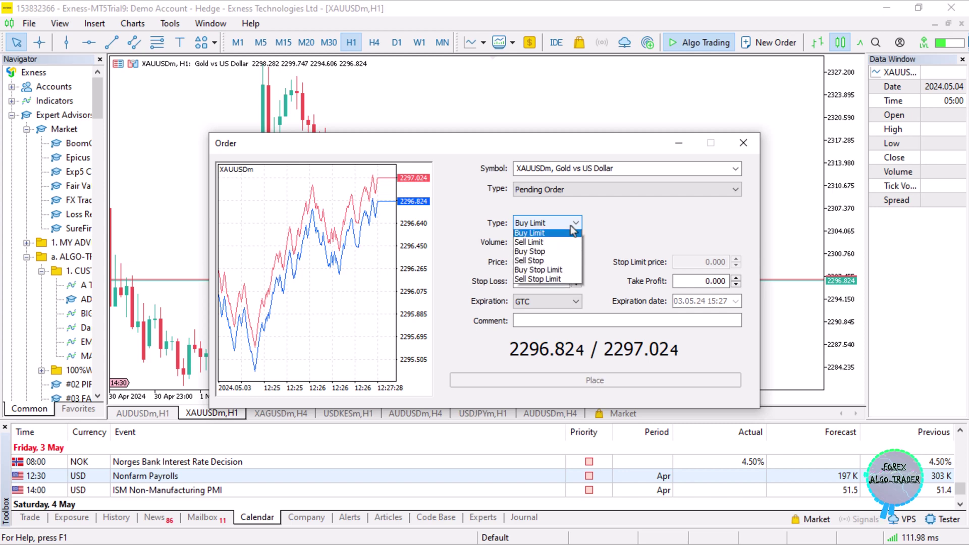
pyautogui.click(541, 255)
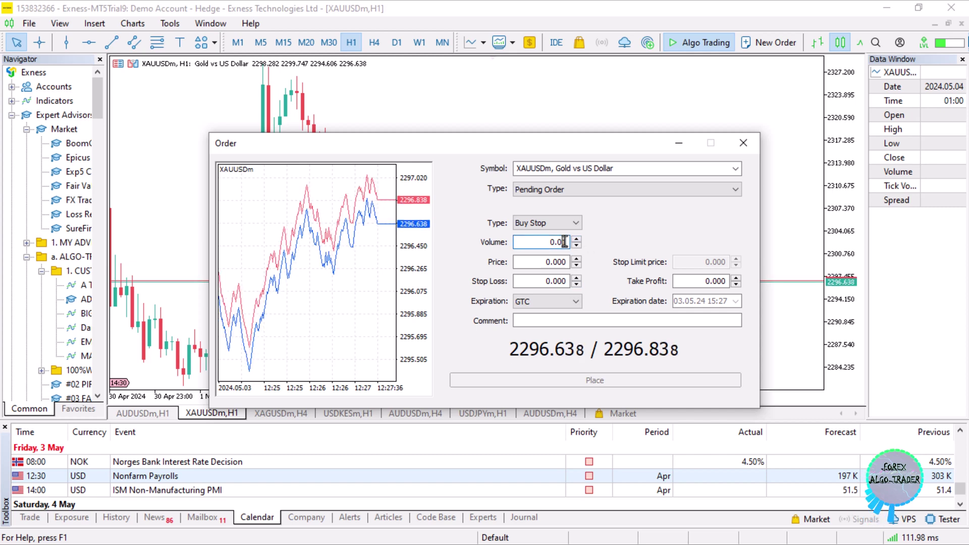
pyautogui.press('BackSpace')
pyautogui.write('1')
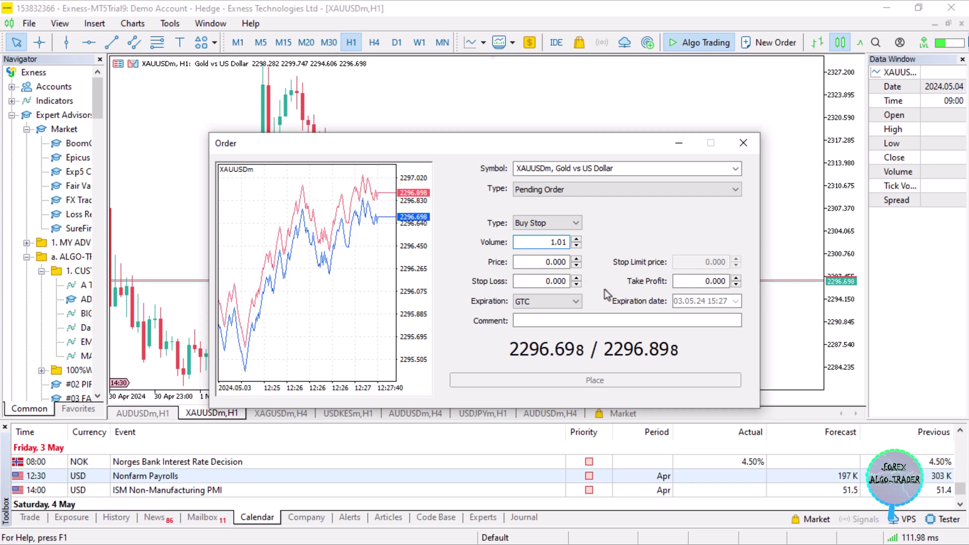
# Set the entry price to 2310.716, place the order and confirm
pyautogui.click(577, 259)
pyautogui.click(576, 259)
pyautogui.click(576, 258)
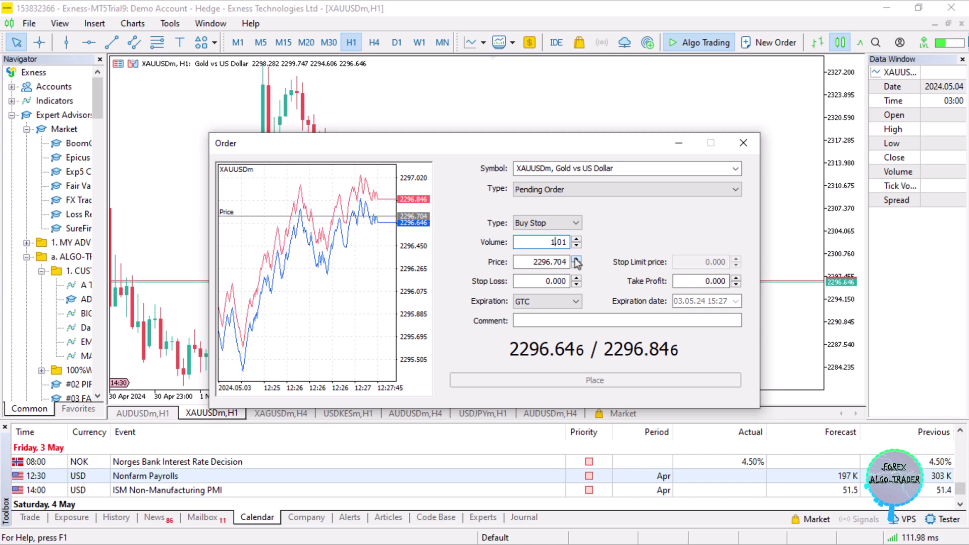
pyautogui.click(576, 259)
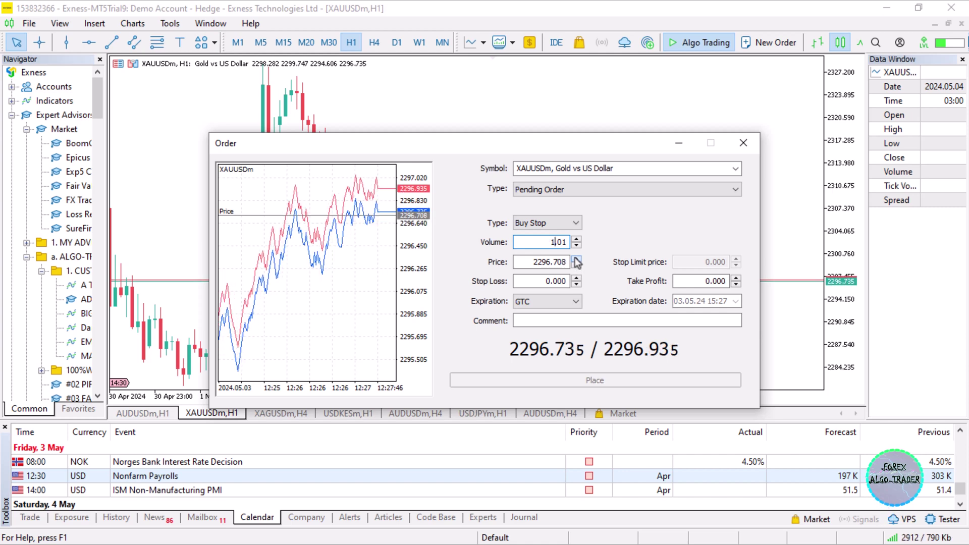
pyautogui.click(576, 260)
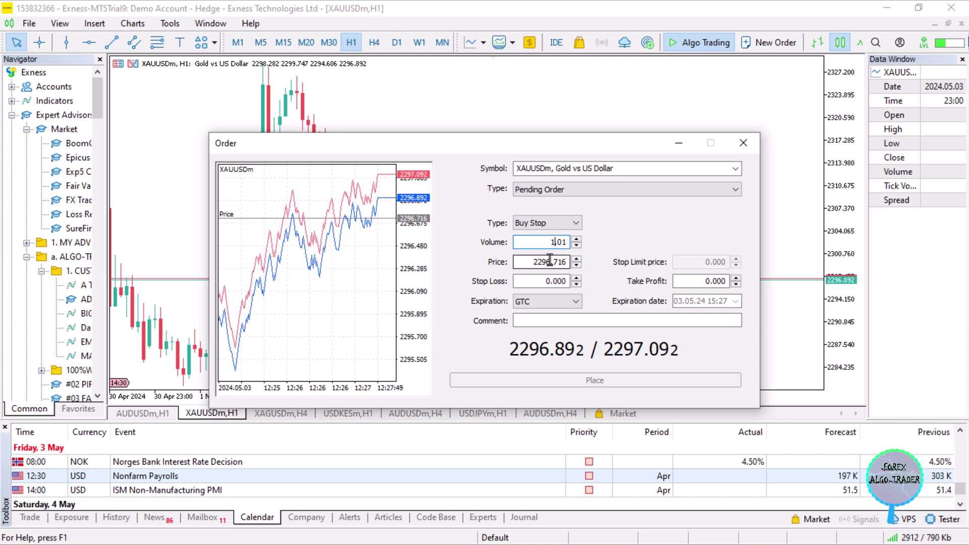
pyautogui.press('Left')
pyautogui.press('Left')
pyautogui.press('BackSpace')
pyautogui.write('3')
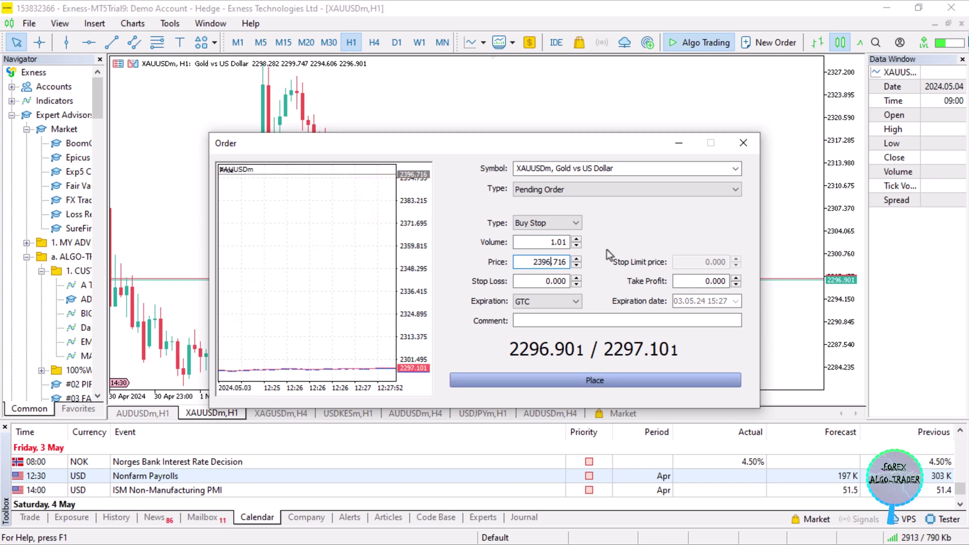
pyautogui.press('Right')
pyautogui.press('Delete')
pyautogui.press('BackSpace')
pyautogui.write('10')
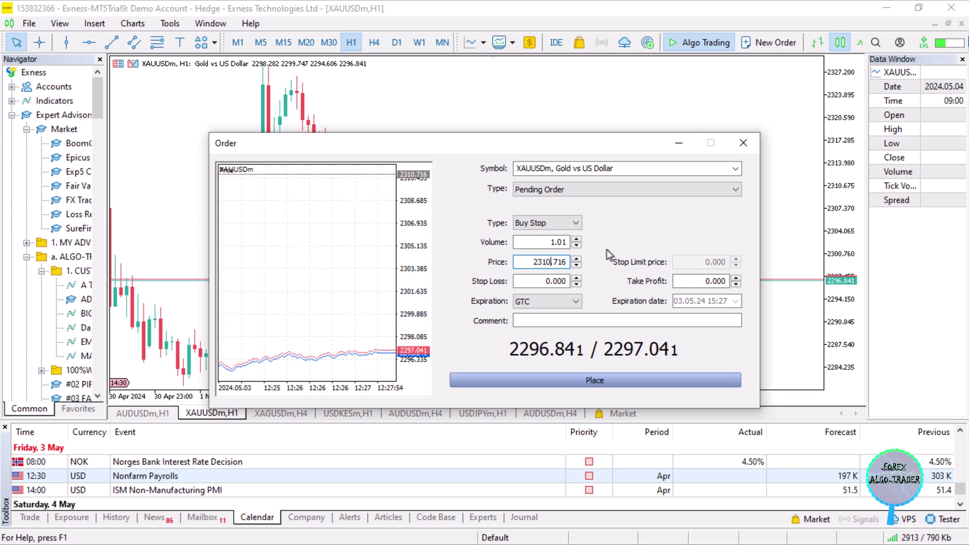
pyautogui.click(631, 386)
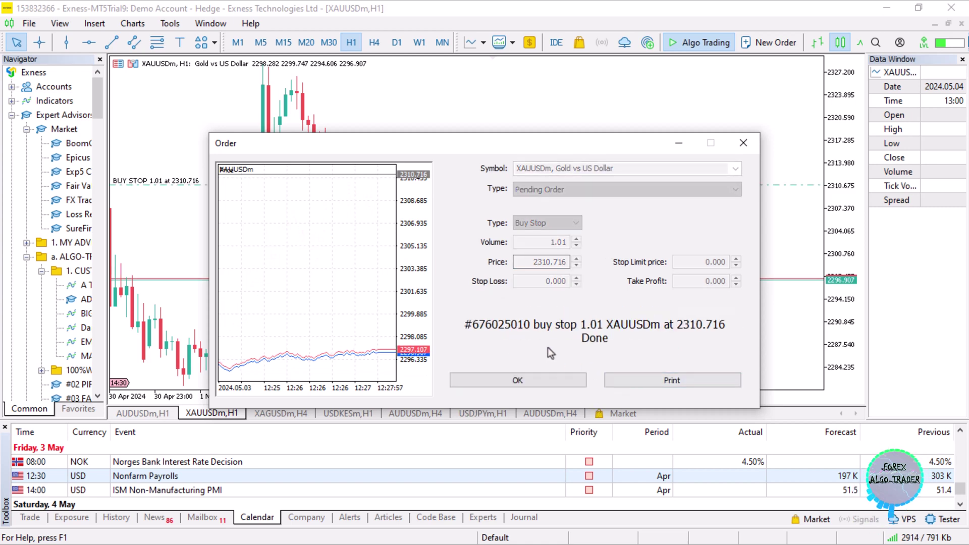
pyautogui.click(546, 379)
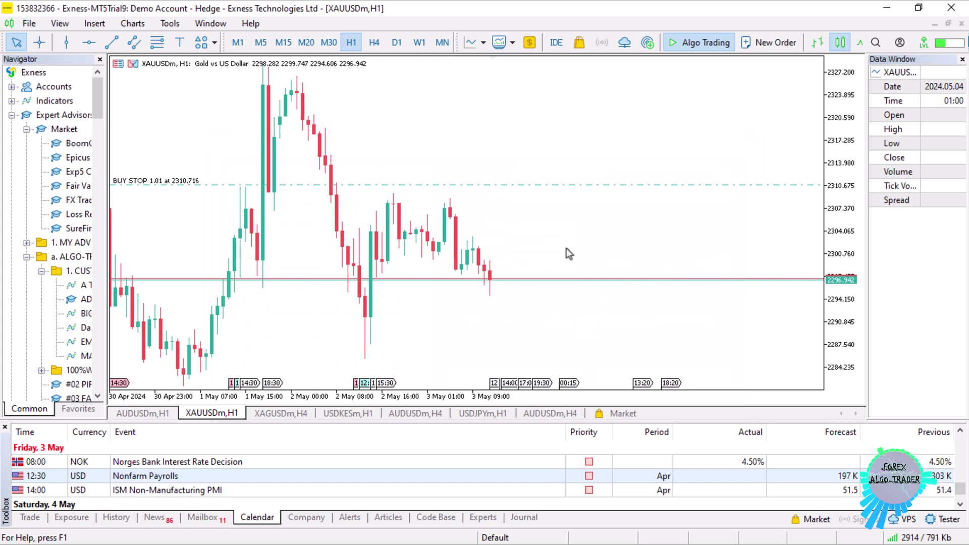
# Move the buy stop to 2310.131, then abandon a further attempt to raise it
pyautogui.moveTo(547, 185); pyautogui.dragTo(568, 274)
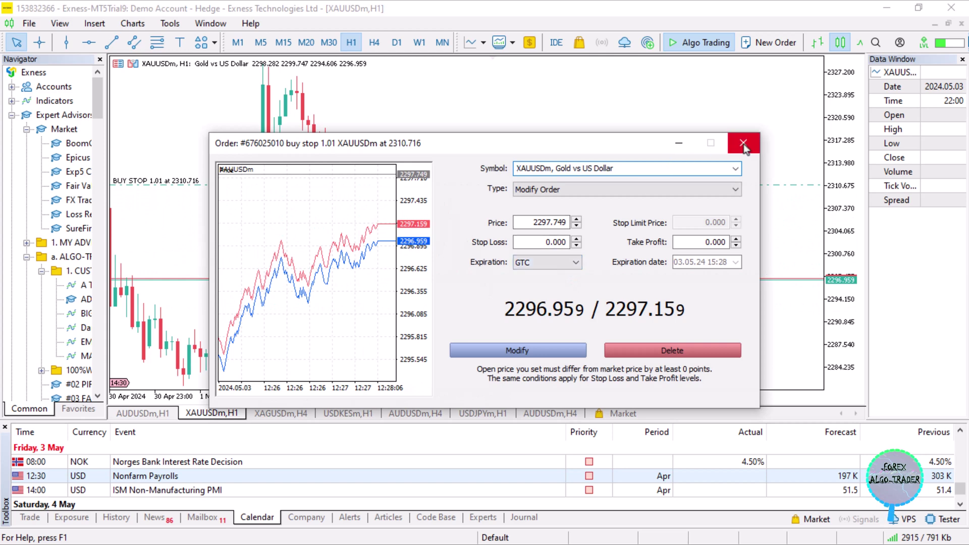
pyautogui.click(743, 143)
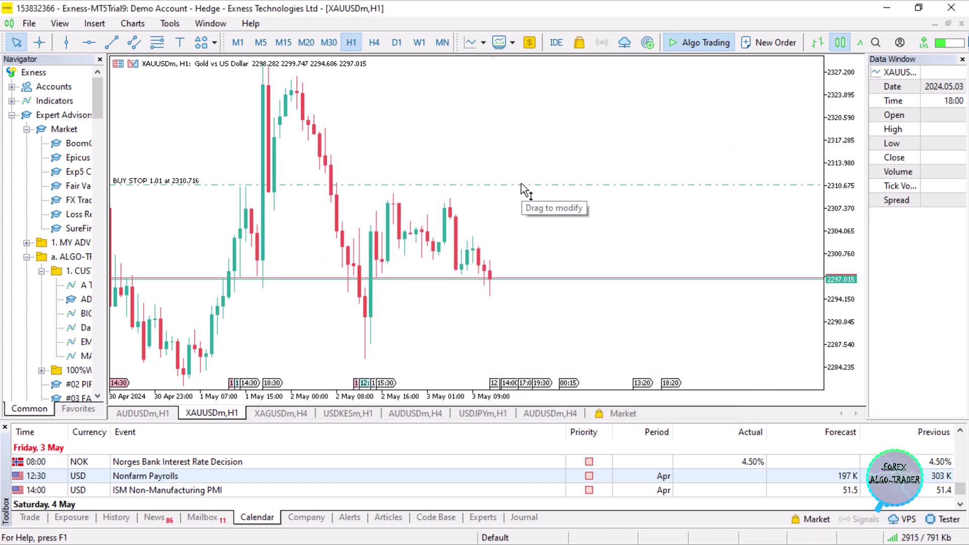
pyautogui.moveTo(521, 183); pyautogui.dragTo(523, 189)
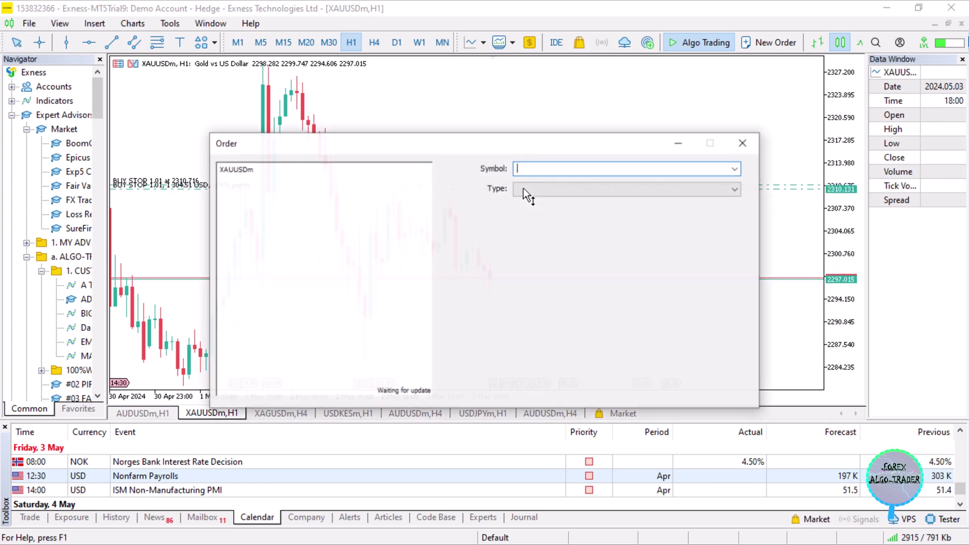
pyautogui.click(562, 350)
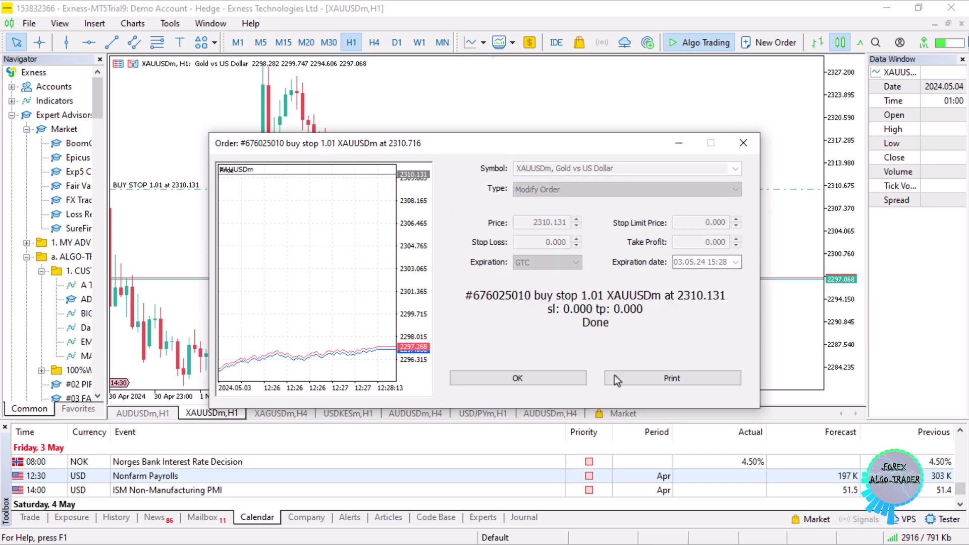
pyautogui.click(544, 376)
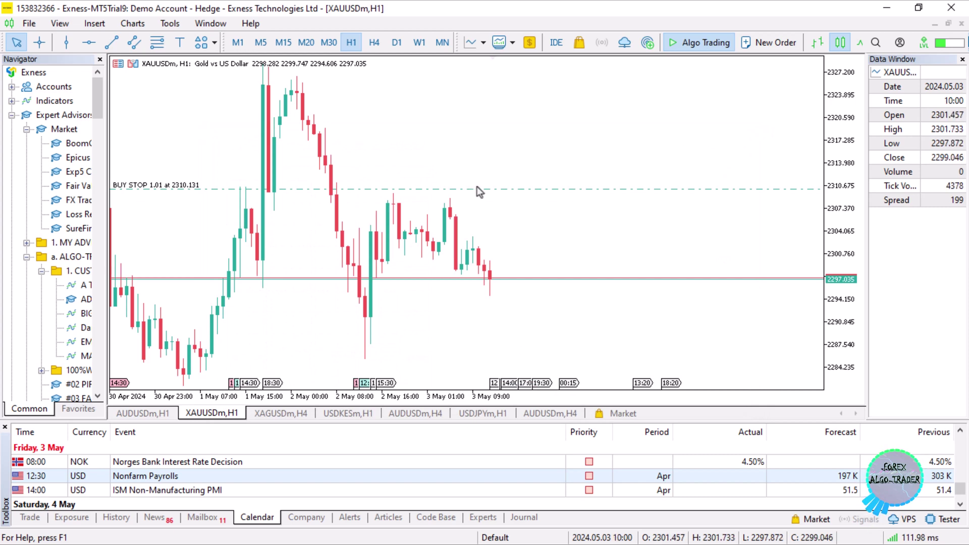
pyautogui.moveTo(479, 188)
pyautogui.mouseDown()
pyautogui.moveTo(487, 156)
pyautogui.moveTo(485, 180)
pyautogui.mouseUp()
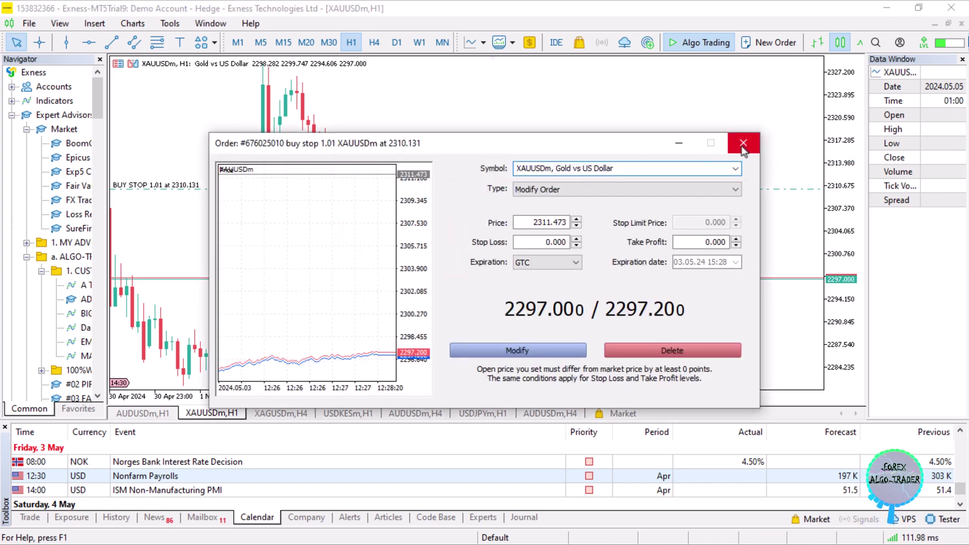
pyautogui.click(742, 144)
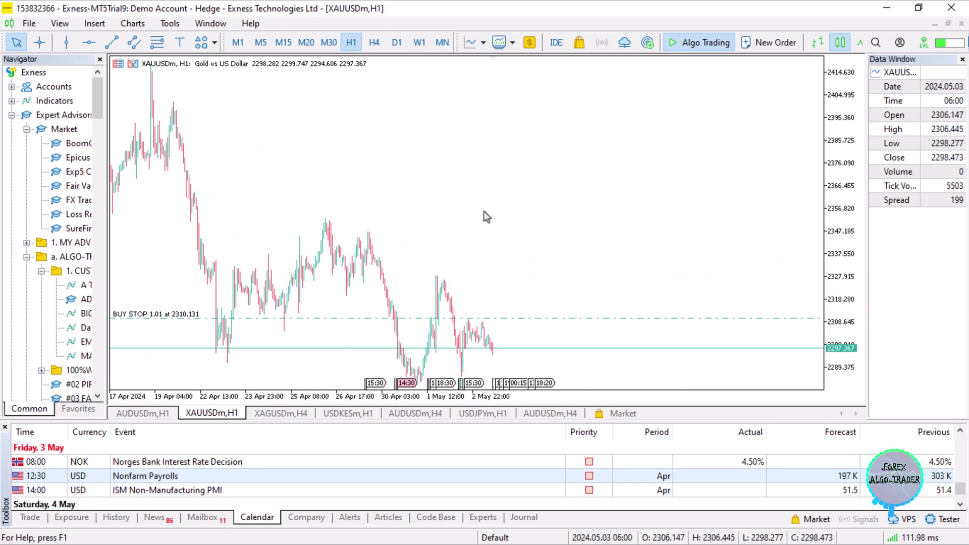
# Switch the gold chart to M1 and rescale the price axis to reveal the buy stop
pyautogui.press('-')
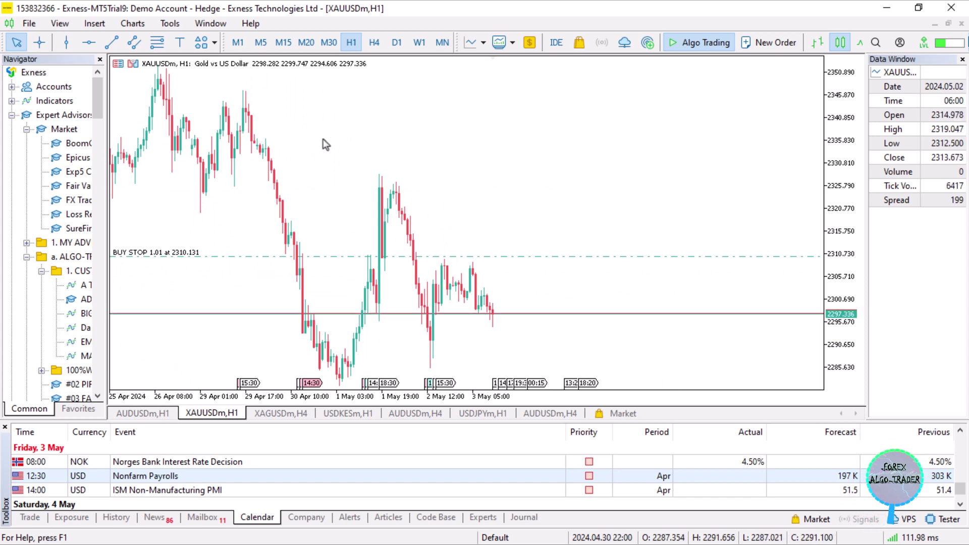
pyautogui.press('+')
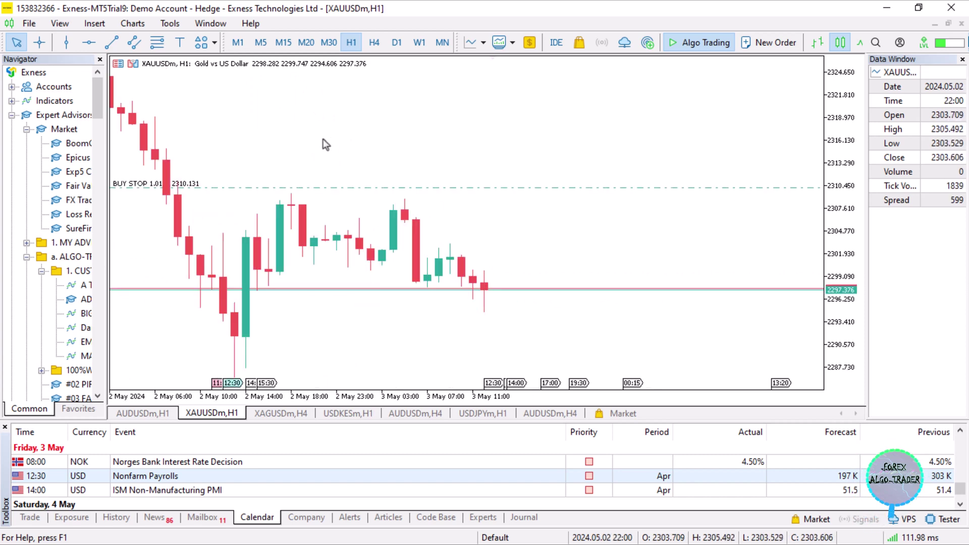
pyautogui.click(238, 43)
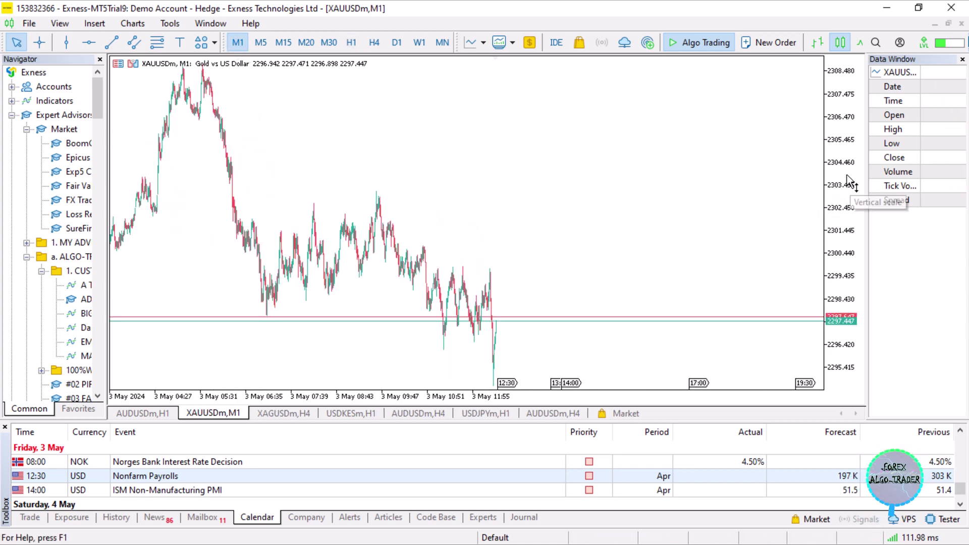
pyautogui.moveTo(838, 171); pyautogui.dragTo(839, 207)
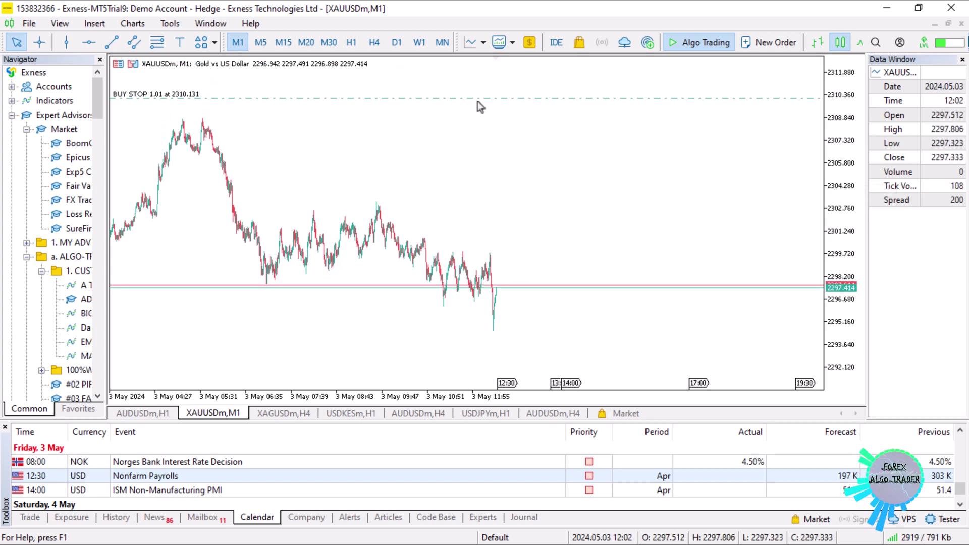
# Drag the buy stop down to 2304.272 and confirm the modification
pyautogui.moveTo(478, 100); pyautogui.dragTo(525, 183)
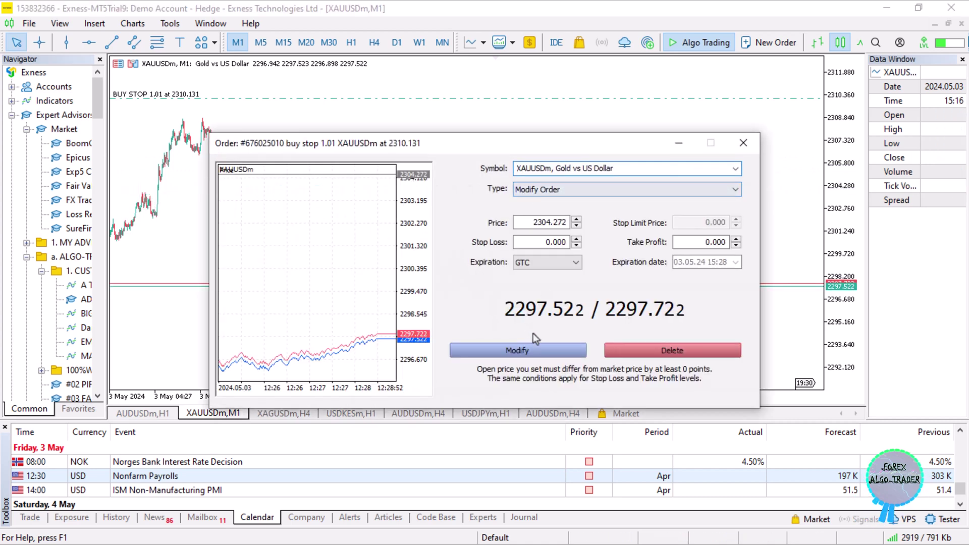
pyautogui.click(547, 349)
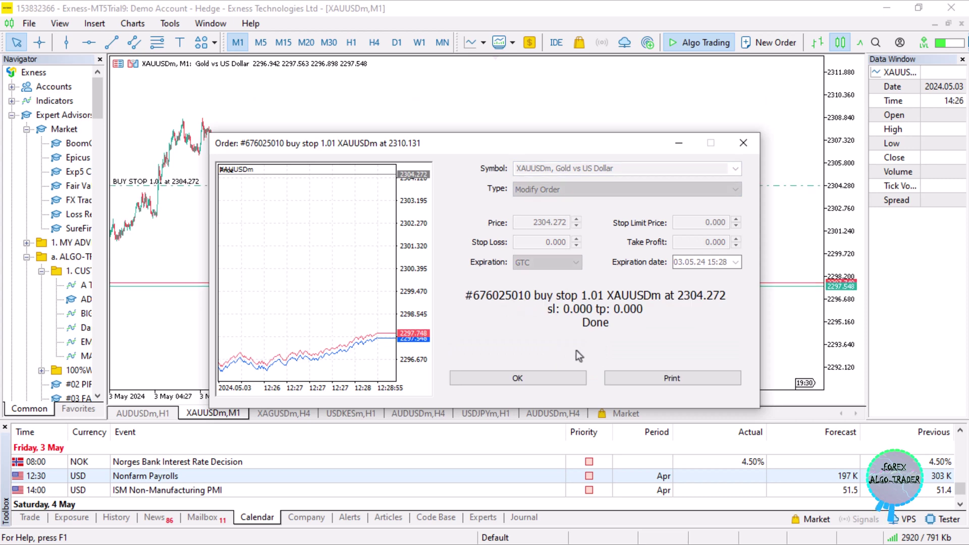
pyautogui.click(537, 376)
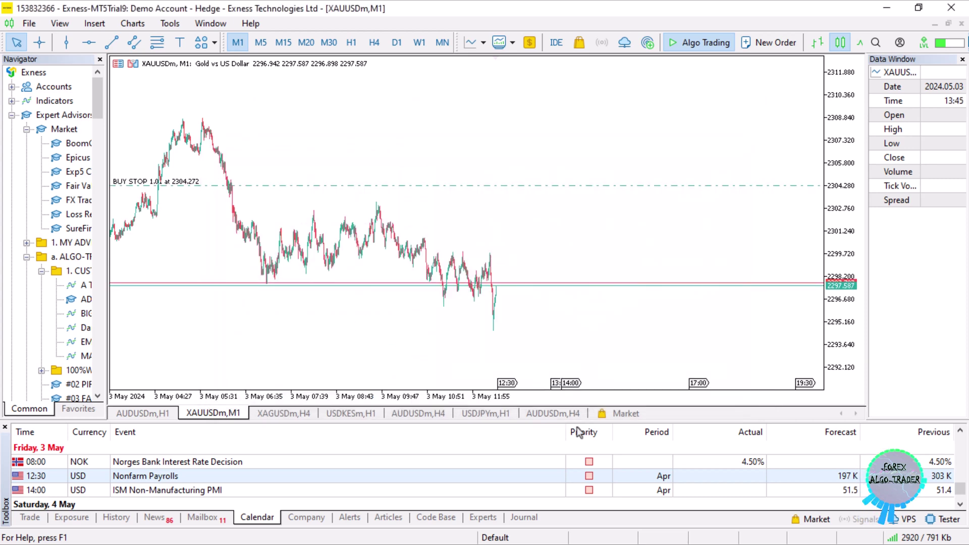
pyautogui.press('super')
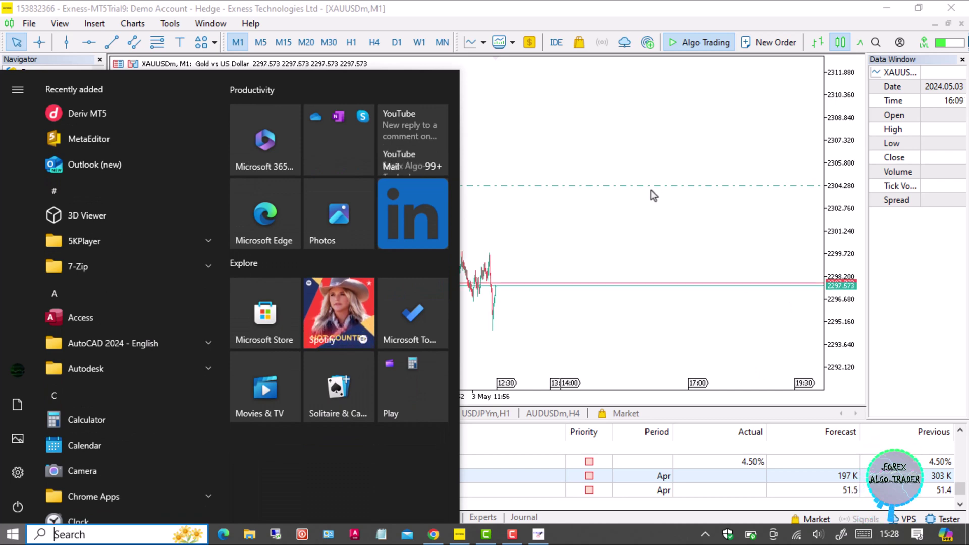
# Dismiss Start and reopen the 2304.272 buy stop order, closing it unchanged
pyautogui.click(617, 208)
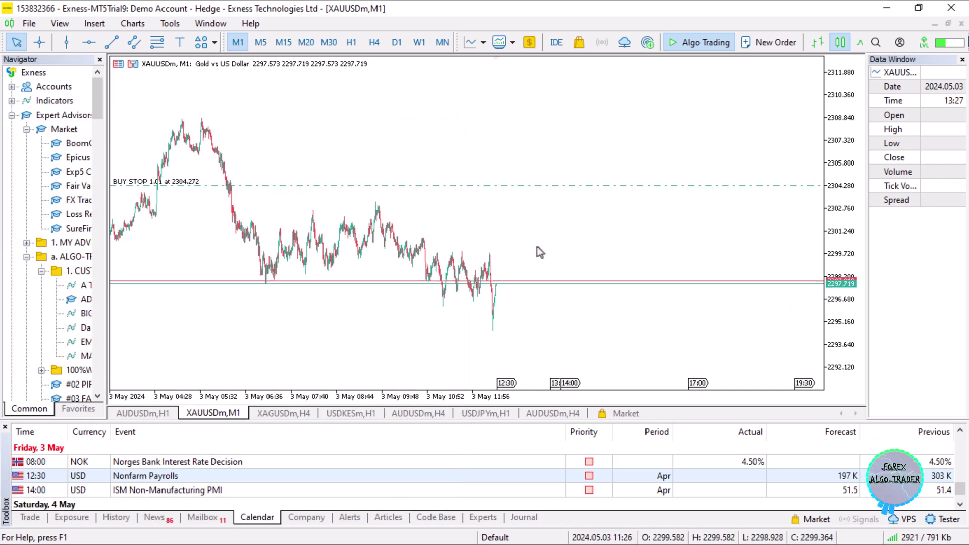
pyautogui.doubleClick(453, 187)
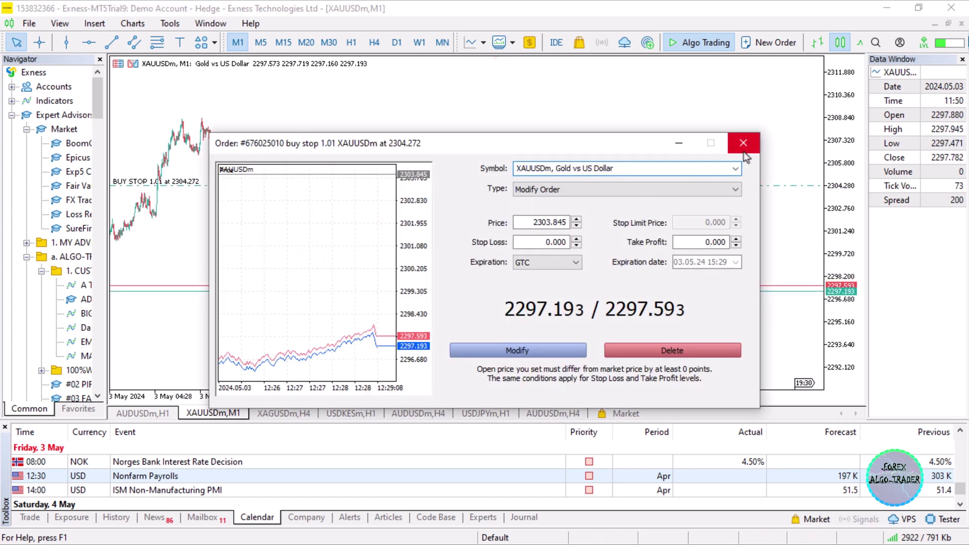
pyautogui.click(743, 143)
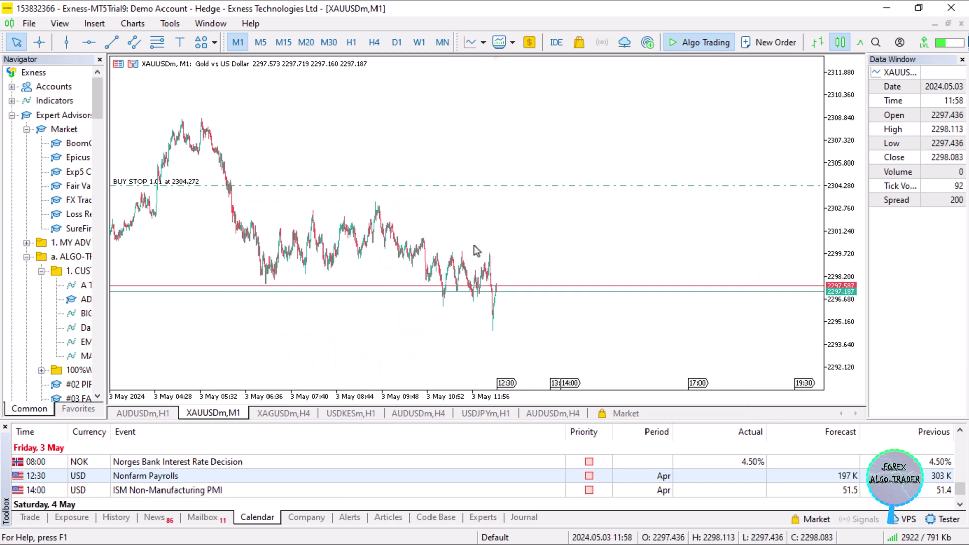
pyautogui.scroll(4, 474, 245)
pyautogui.scroll(-2, 474, 245)
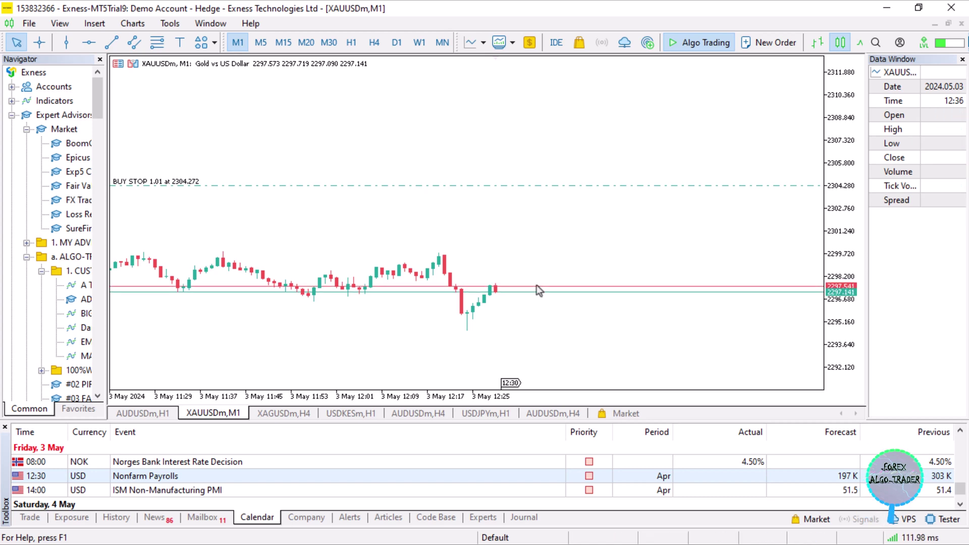
# Zoom and widen the one-minute chart's price range, then select the Nonfarm Payrolls calendar entry
pyautogui.press('+')
pyautogui.press('+')
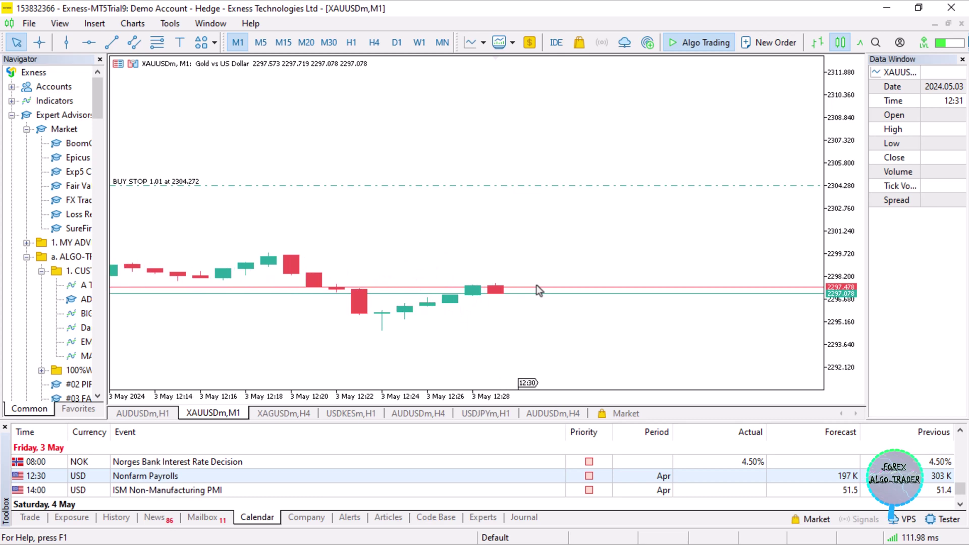
pyautogui.press('-')
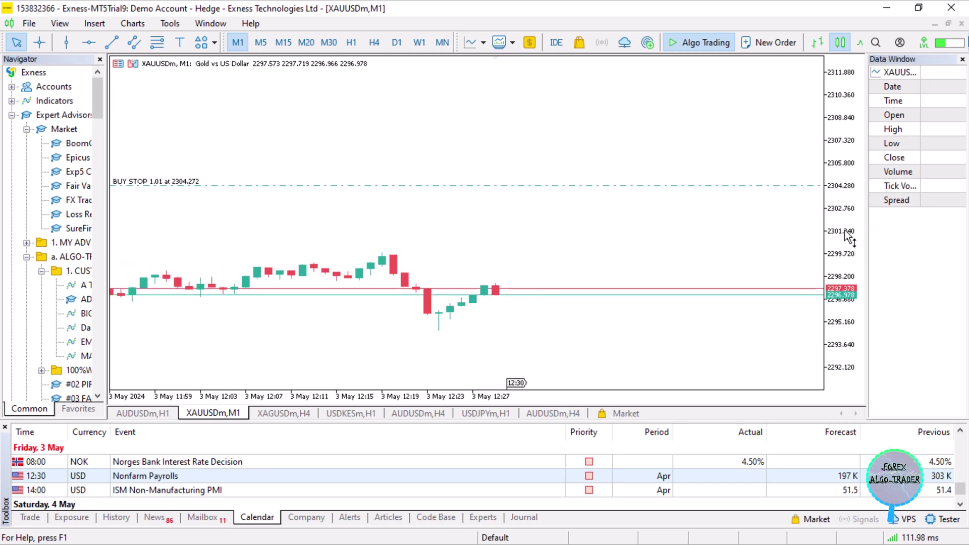
pyautogui.moveTo(844, 230); pyautogui.dragTo(849, 197)
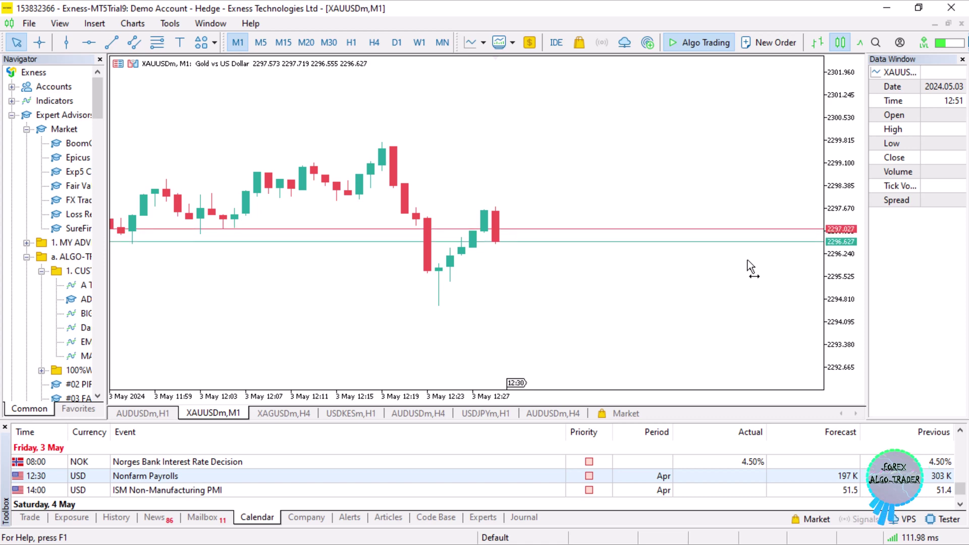
pyautogui.click(747, 478)
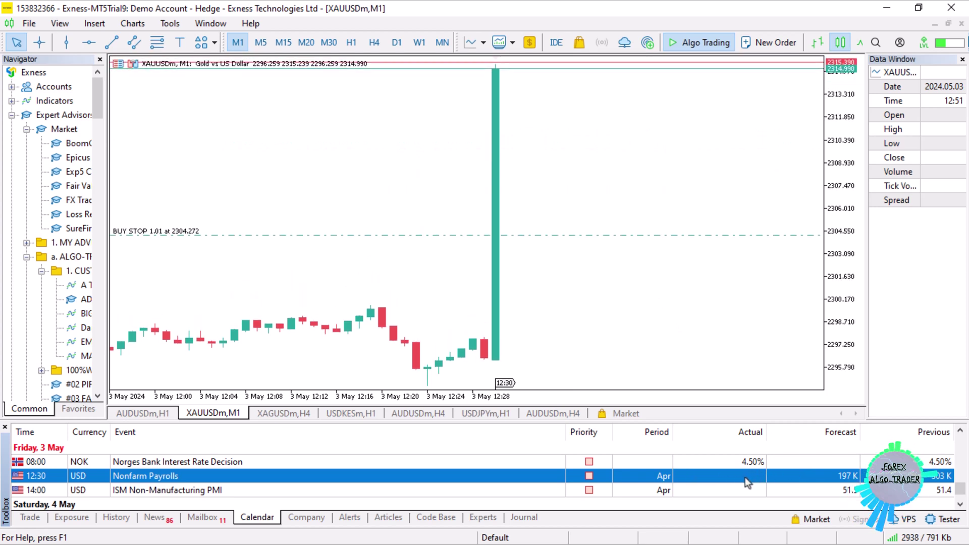
pyautogui.press('super')
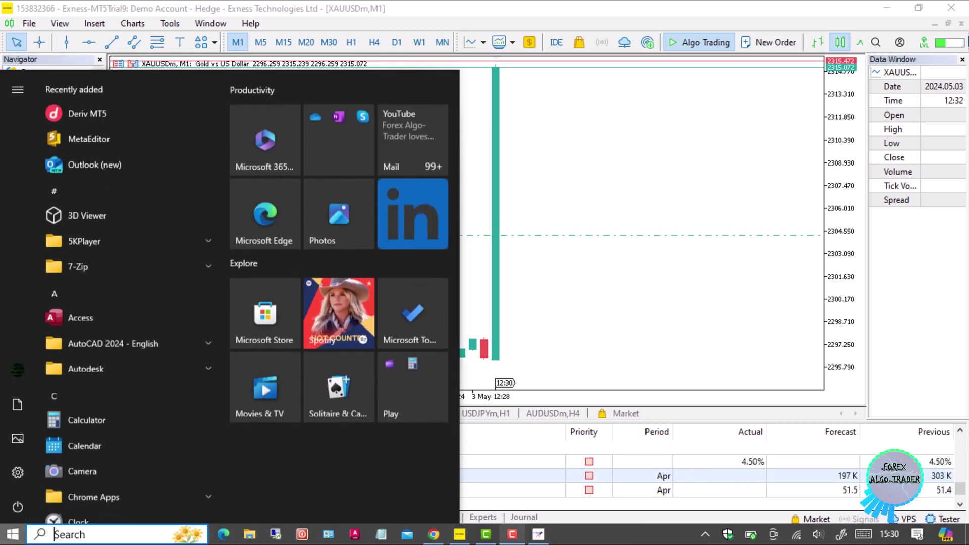
pyautogui.moveTo(434, 539)
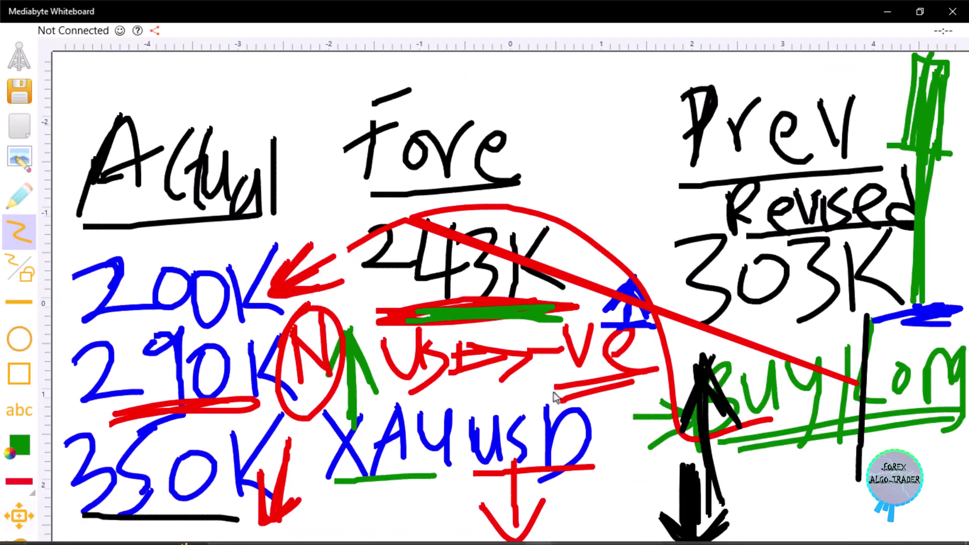
pyautogui.press('super')
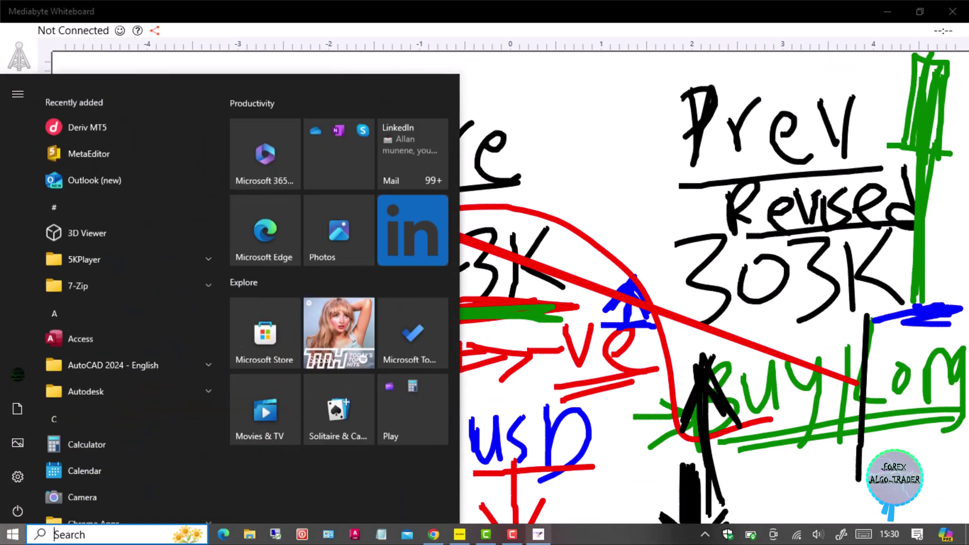
pyautogui.click(435, 536)
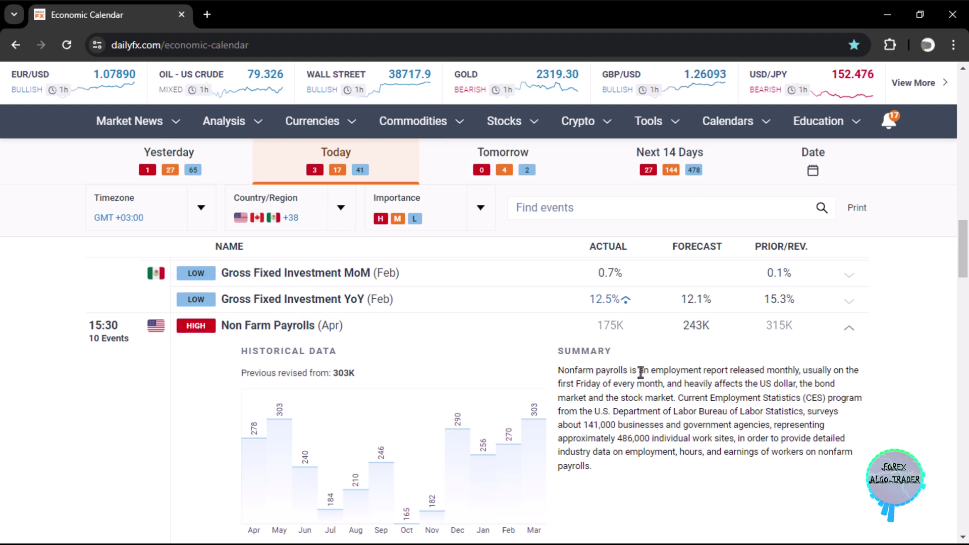
pyautogui.press('super')
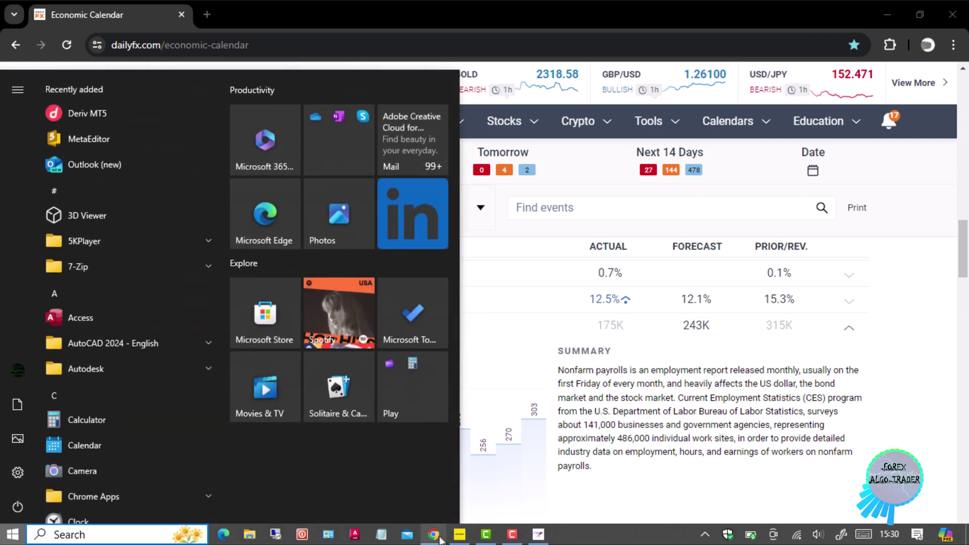
# Return to MetaTrader 5 and show the Trade tab listing the pending XAUUSDm buy stop
pyautogui.click(458, 538)
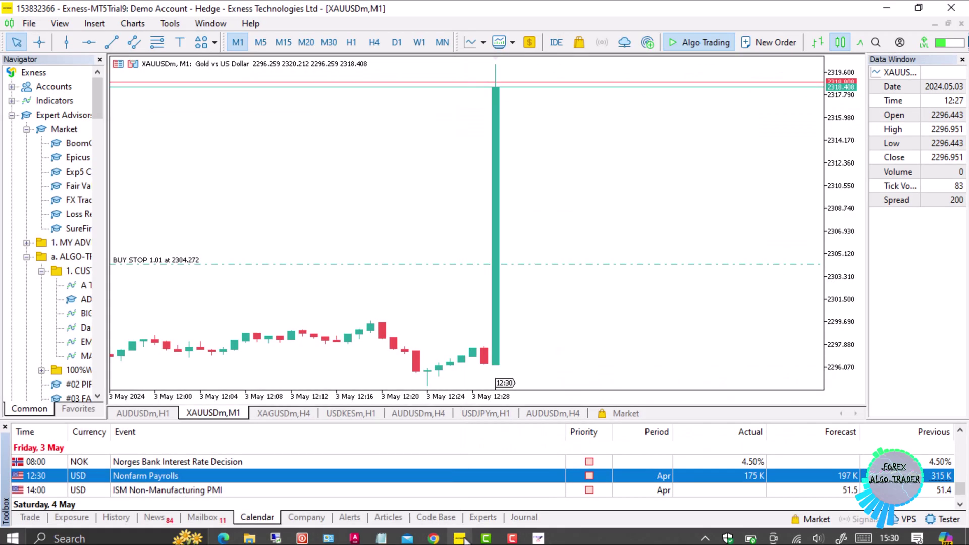
pyautogui.scroll(1, 460, 255)
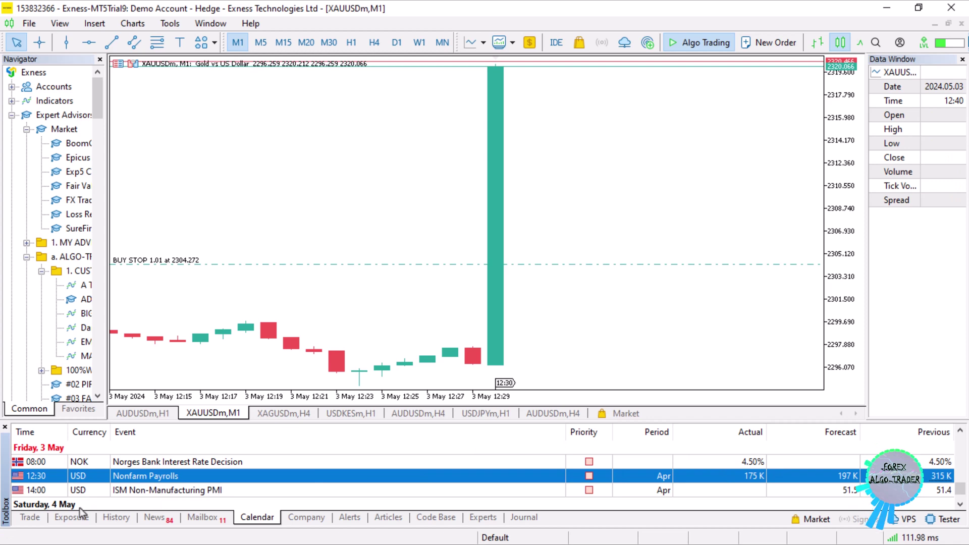
pyautogui.click(30, 518)
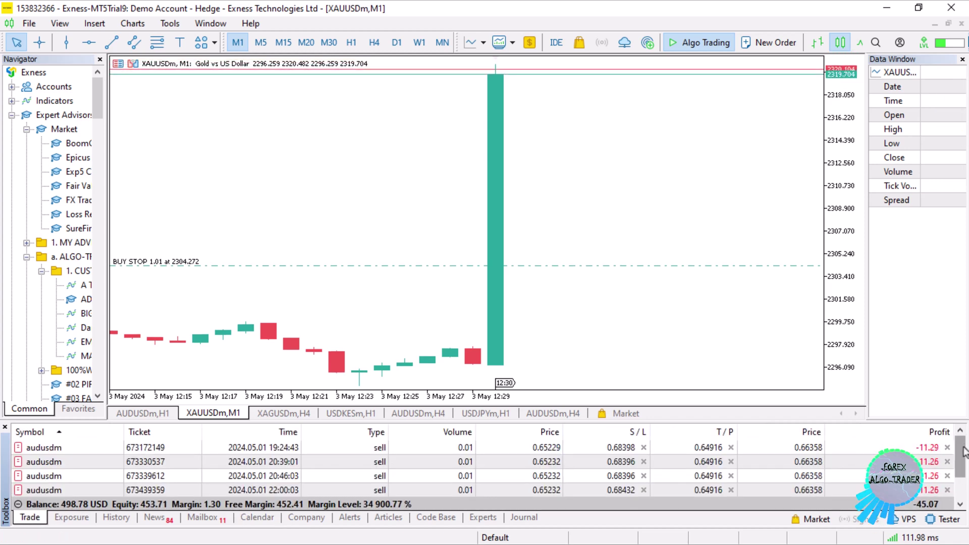
pyautogui.scroll(-2, 959, 448)
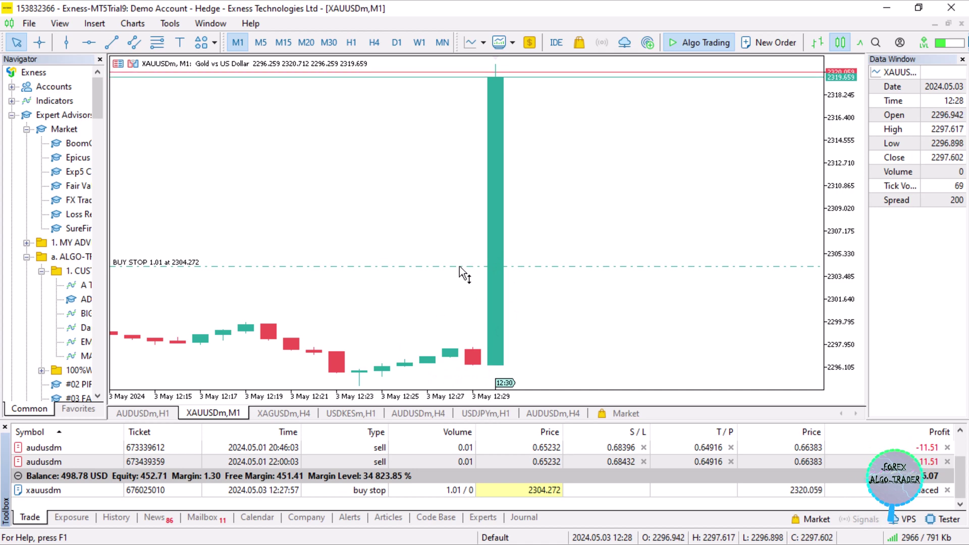
pyautogui.click(132, 63)
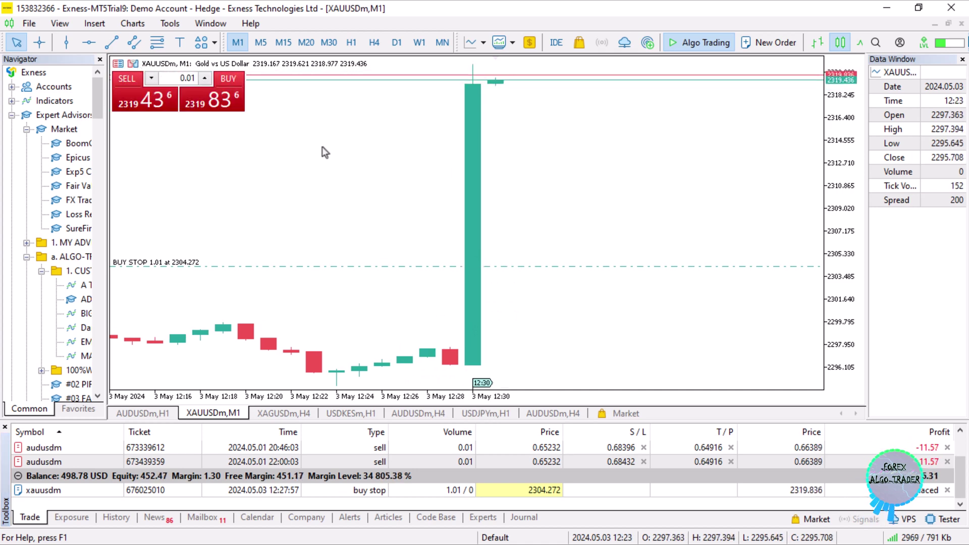
pyautogui.doubleClick(185, 78)
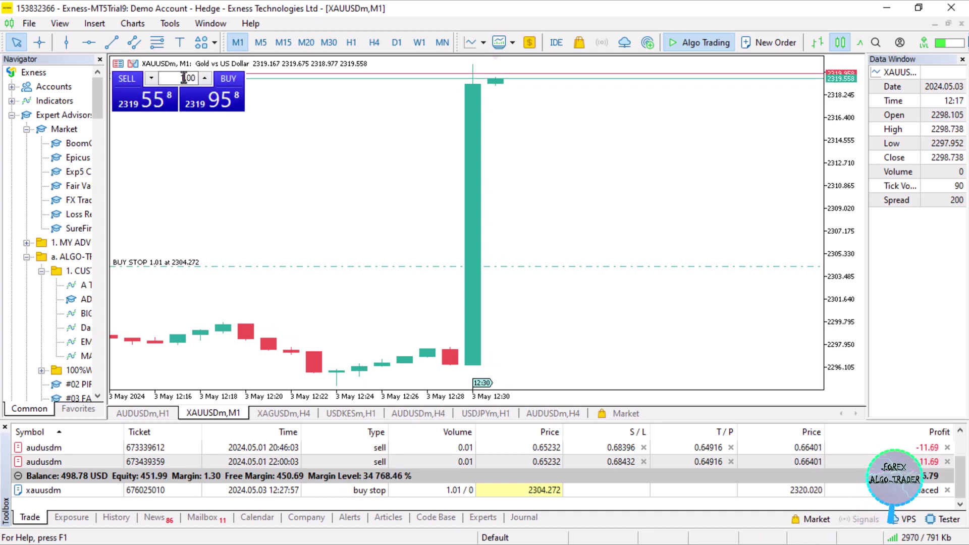
pyautogui.click(202, 104)
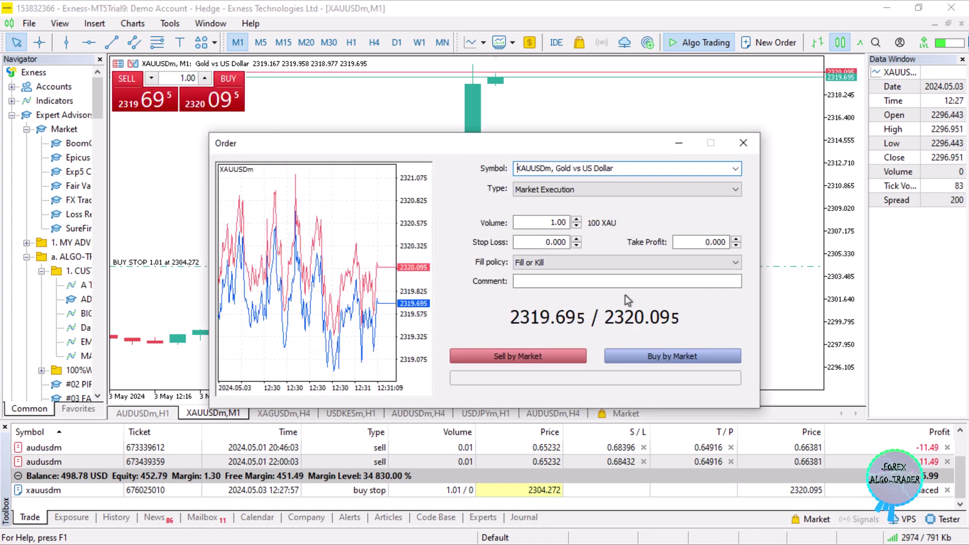
pyautogui.click(662, 361)
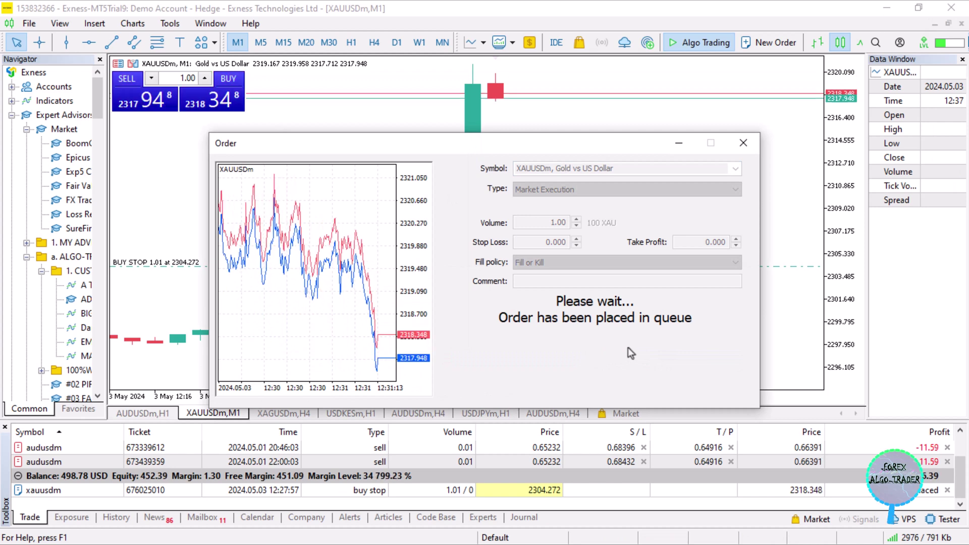
pyautogui.click(551, 377)
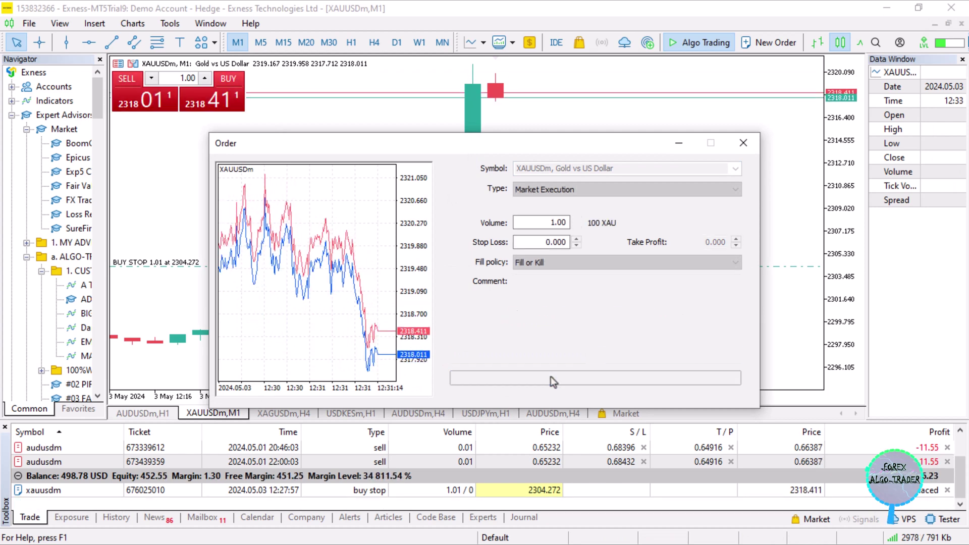
pyautogui.click(750, 144)
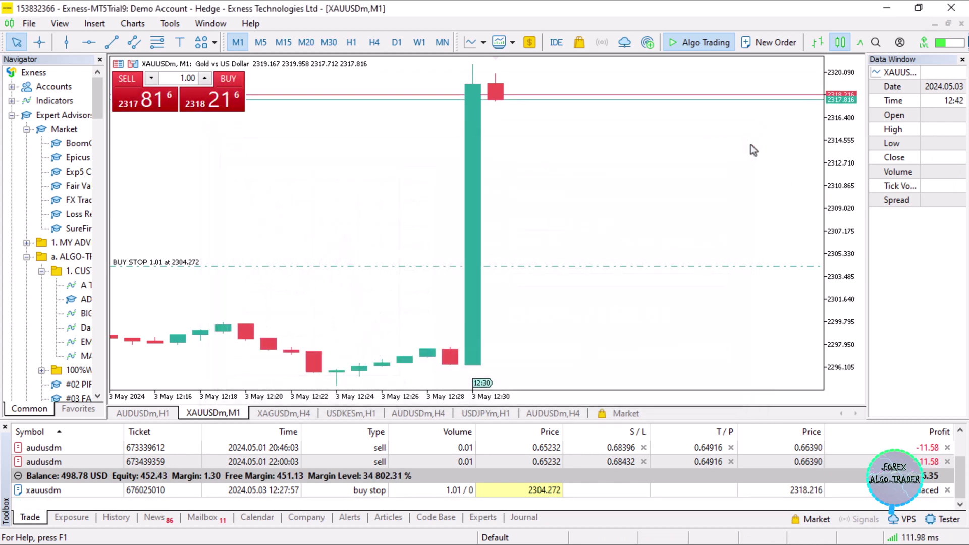
# Close the first AUDUSDm sell position at market after one cancelled attempt
pyautogui.click(947, 447)
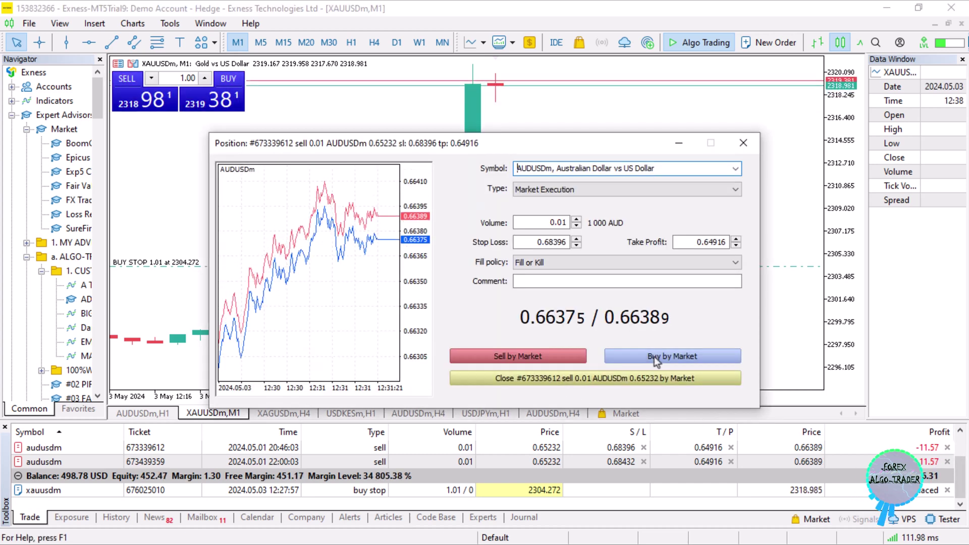
pyautogui.click(744, 143)
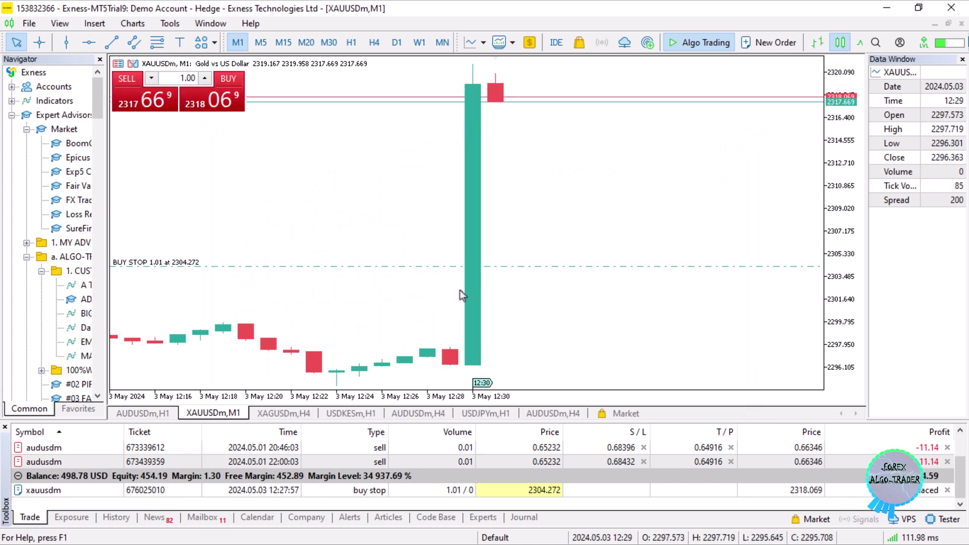
pyautogui.click(947, 448)
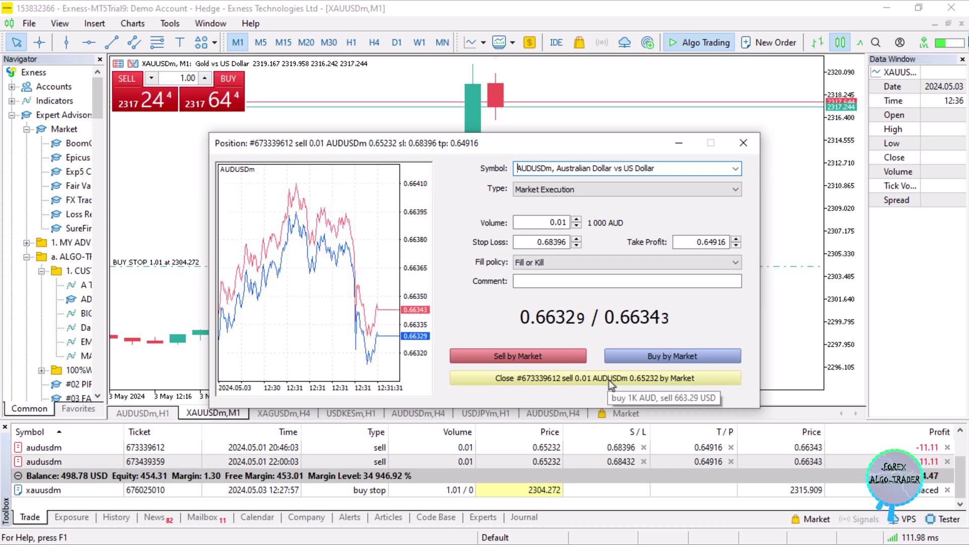
pyautogui.click(609, 380)
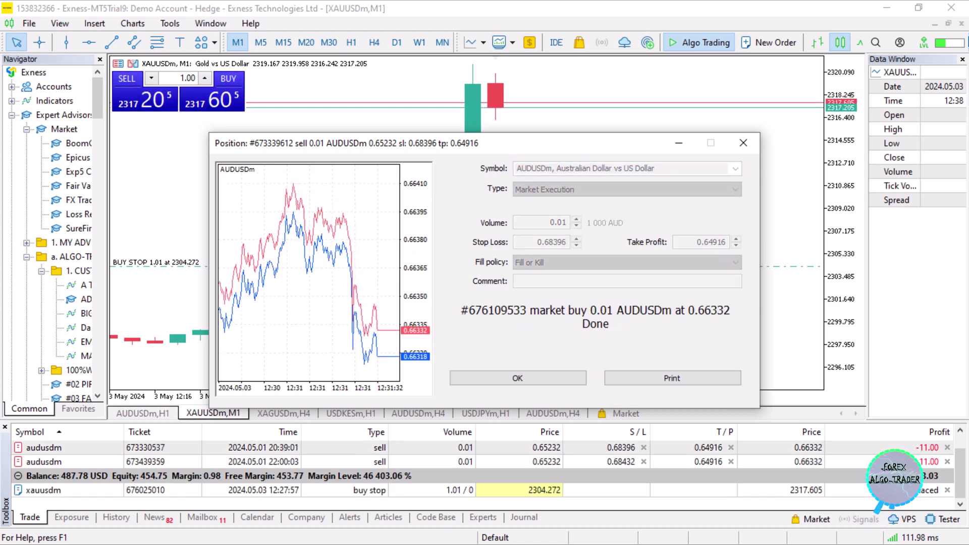
pyautogui.click(517, 378)
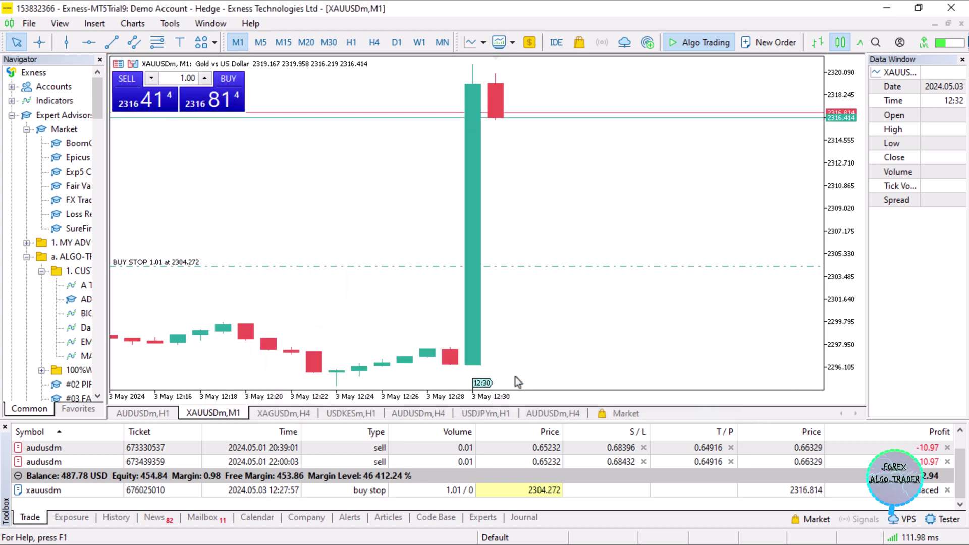
# Close the remaining AUDUSDm sell positions one by one at market
pyautogui.click(947, 448)
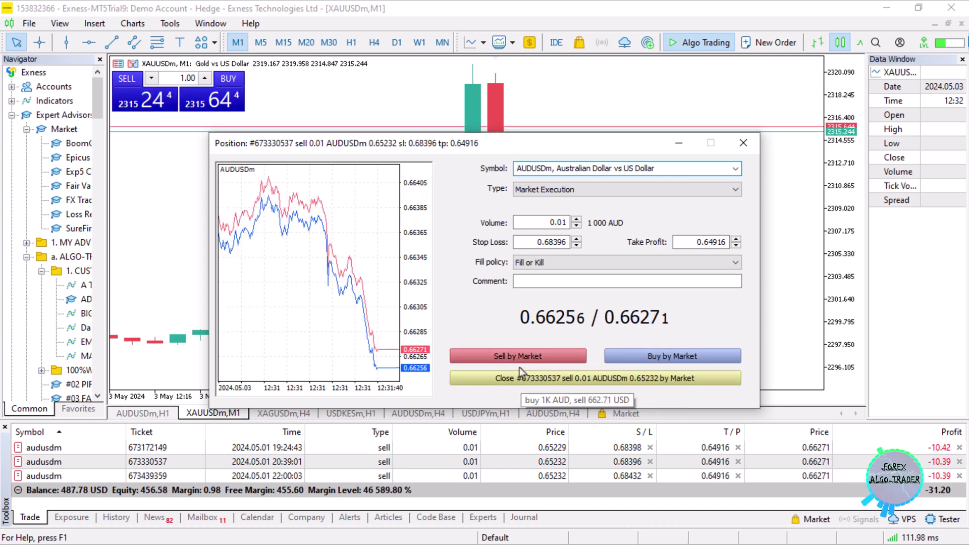
pyautogui.click(598, 379)
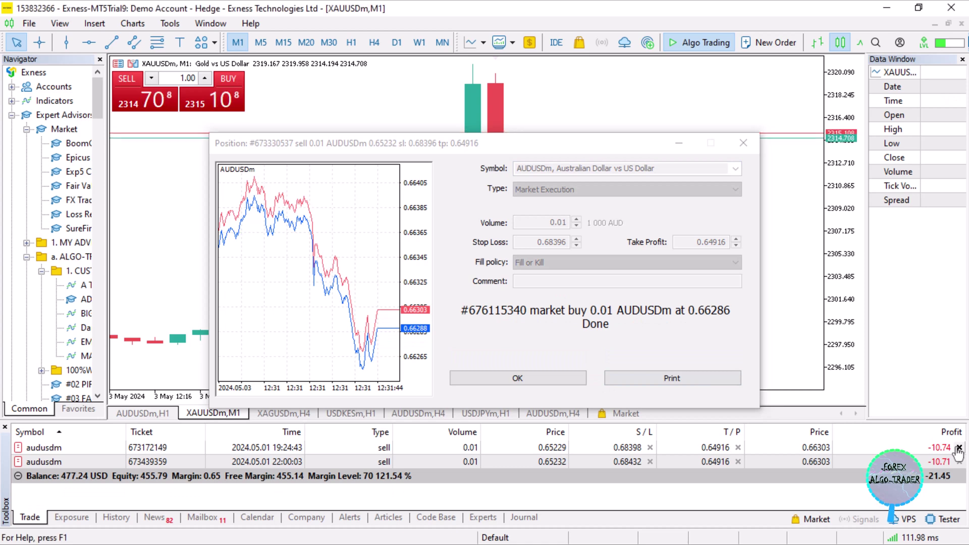
pyautogui.click(544, 377)
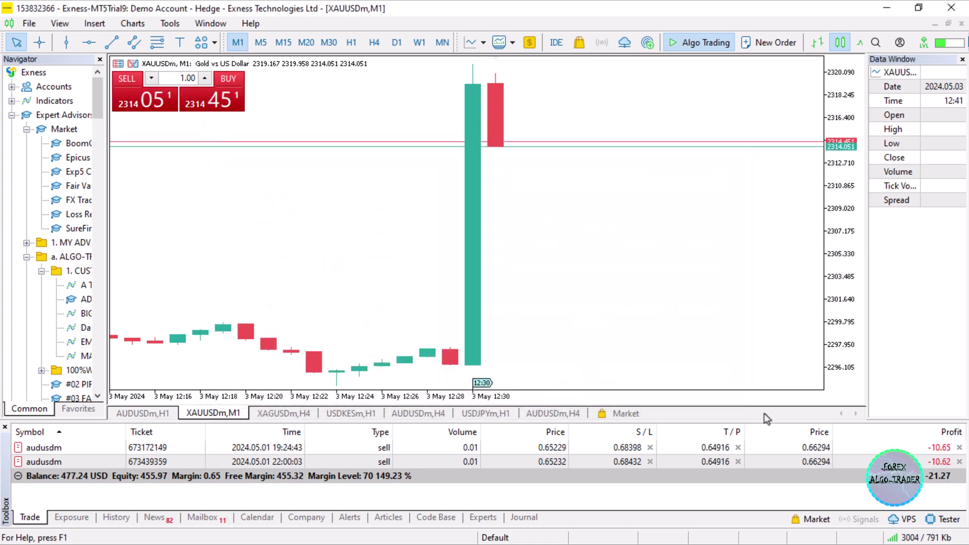
pyautogui.click(958, 448)
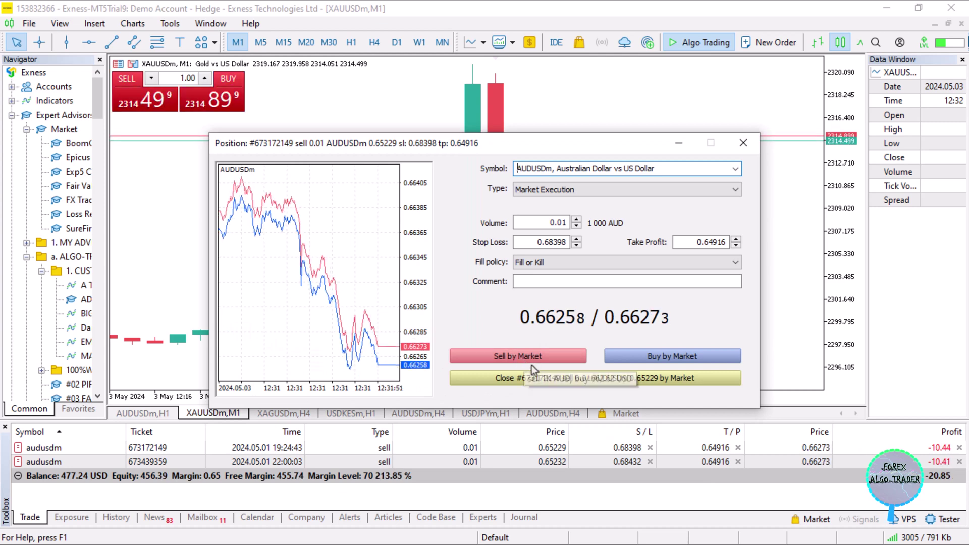
pyautogui.click(568, 379)
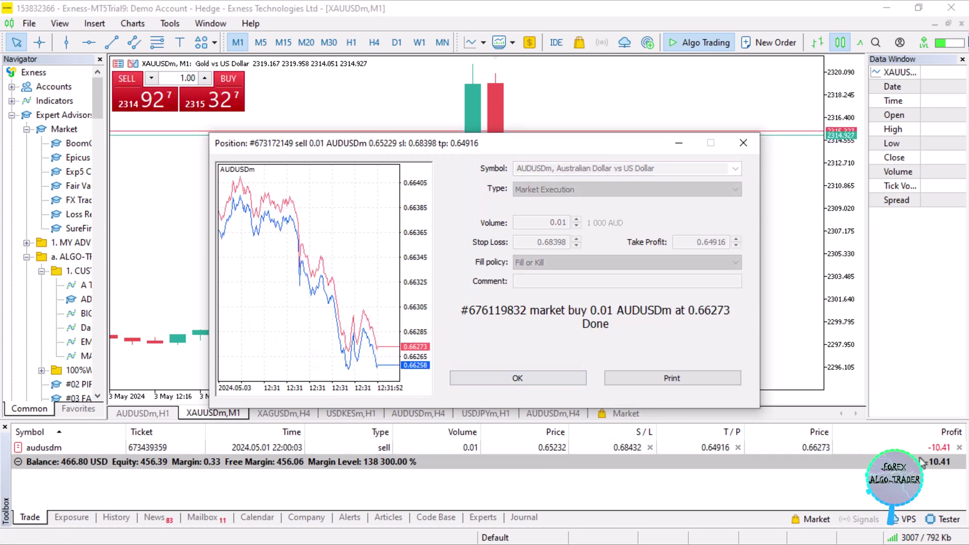
pyautogui.click(530, 380)
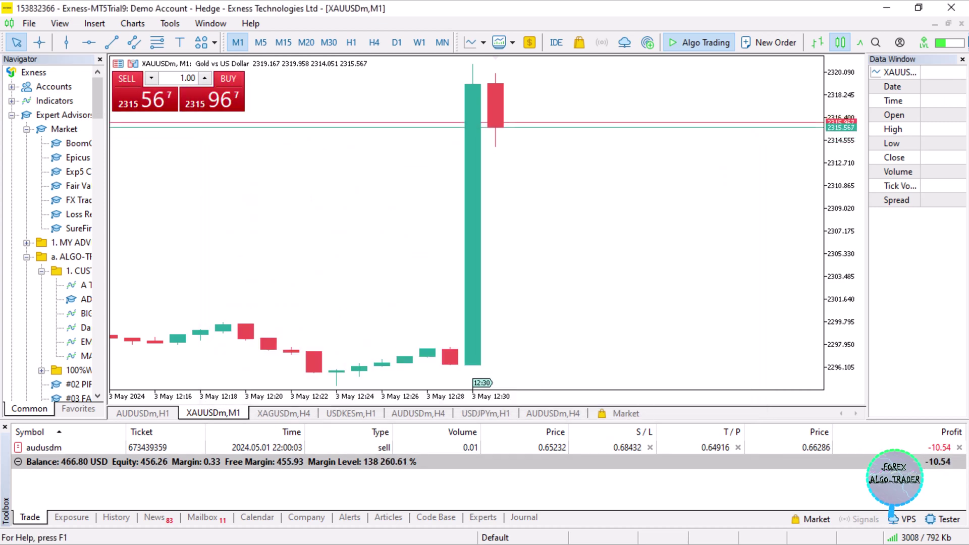
pyautogui.doubleClick(803, 444)
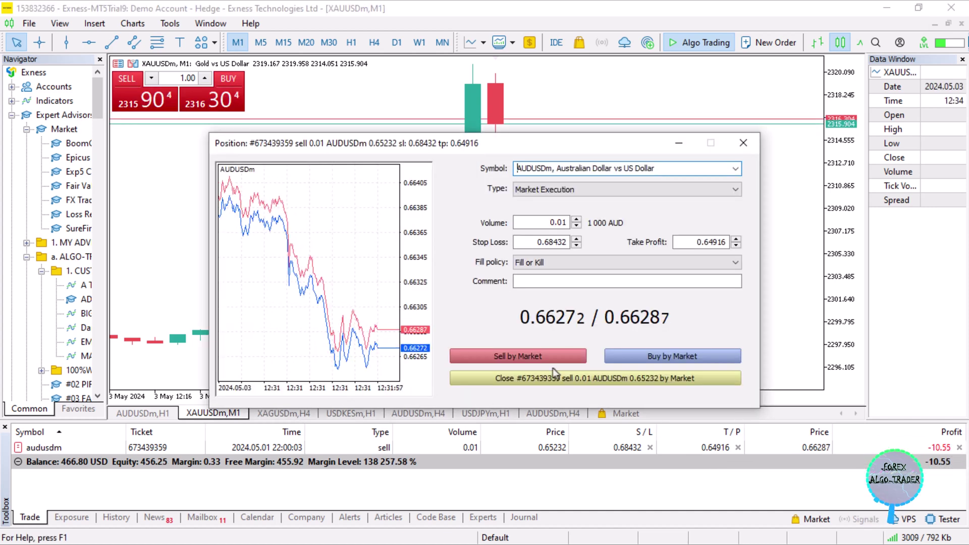
pyautogui.click(565, 381)
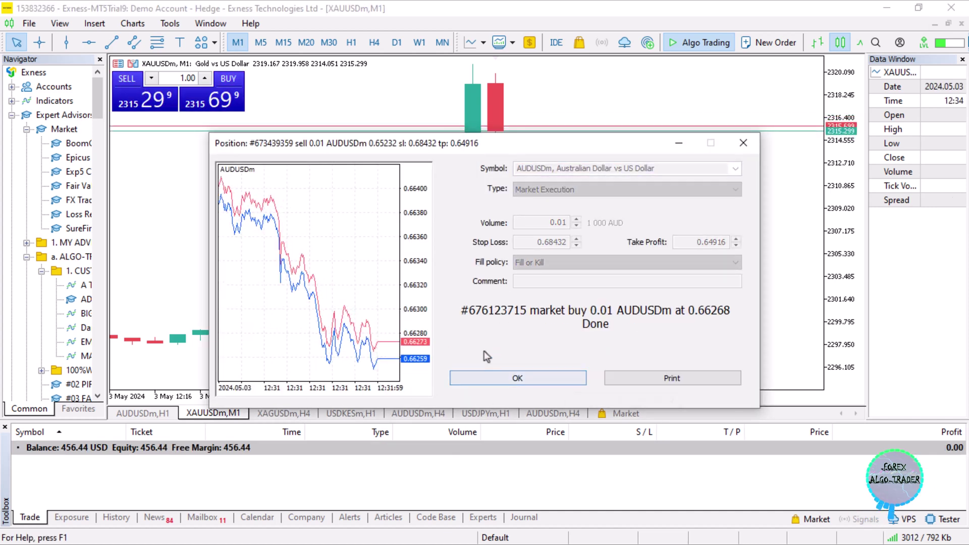
# Dismiss the trade confirmation and set the gold chart to the H1 timeframe
pyautogui.click(543, 380)
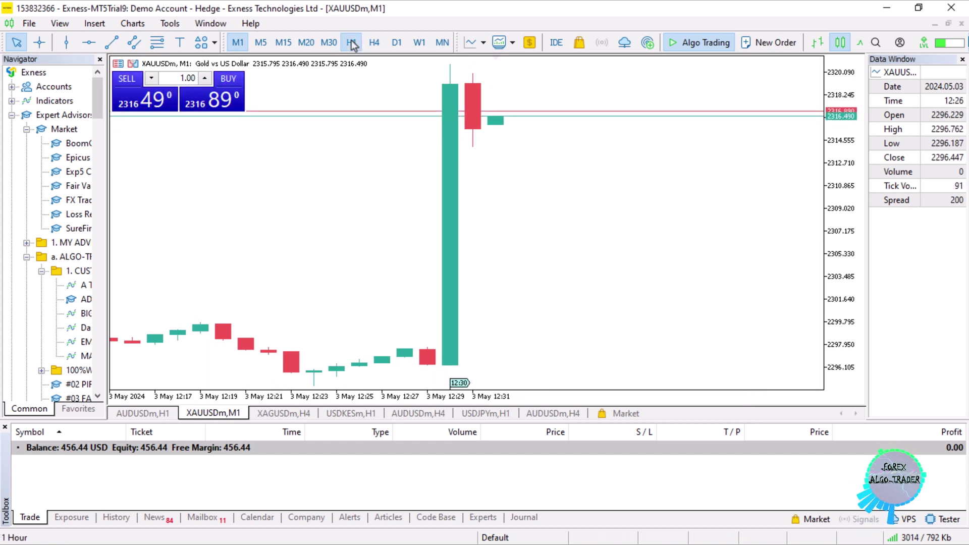
pyautogui.write('H1')
pyautogui.press('Return')
# Review the closed AUDUSD deals in History, then go back to the open-trades list
pyautogui.press('-')
pyautogui.press('-')
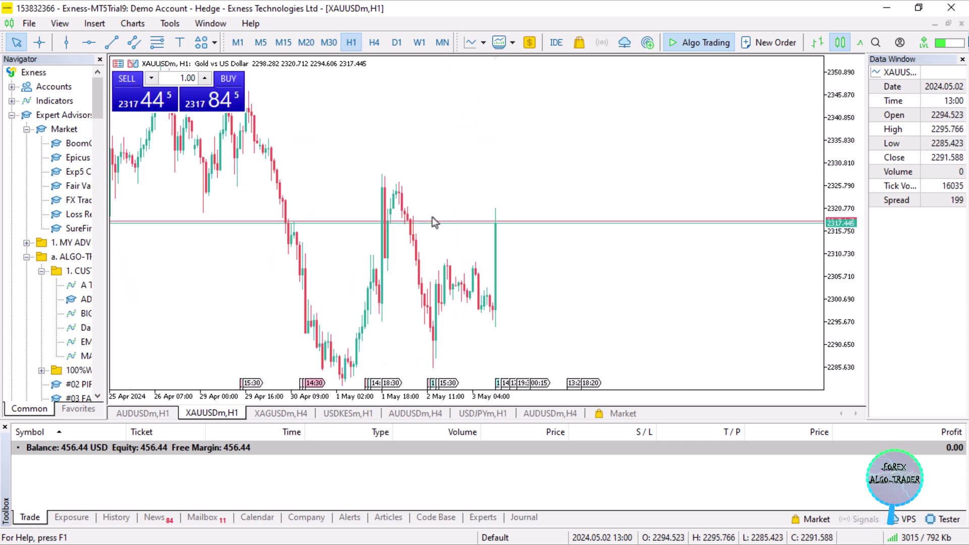
pyautogui.press('+')
pyautogui.press('+')
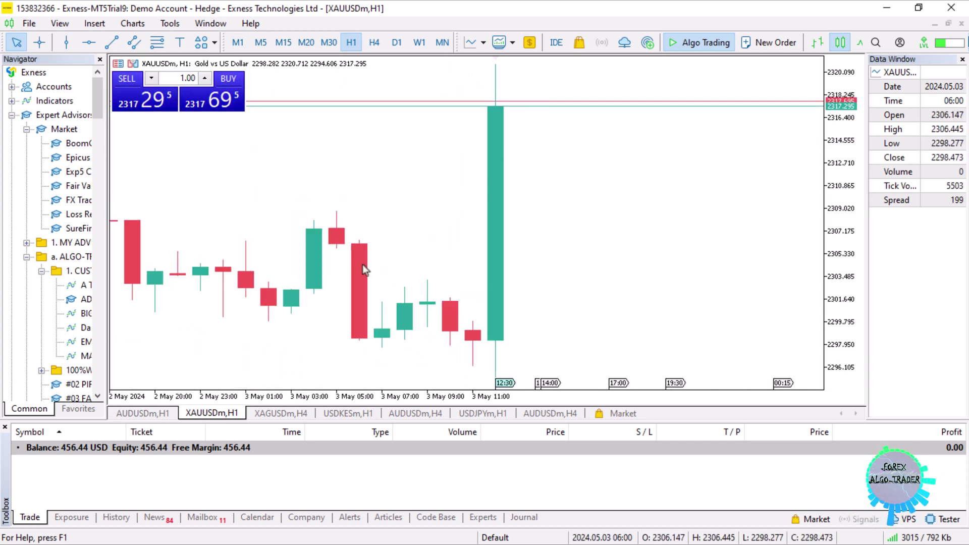
pyautogui.click(116, 517)
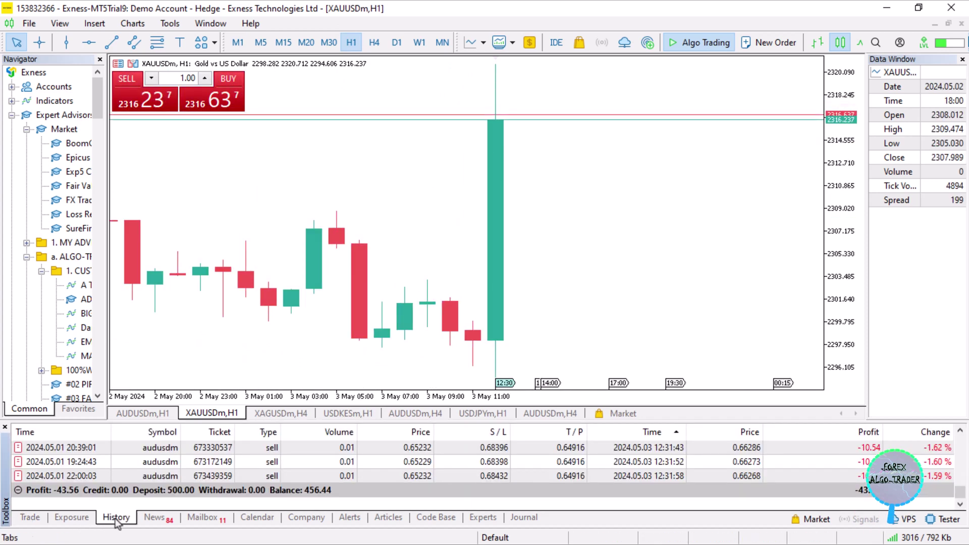
pyautogui.click(30, 517)
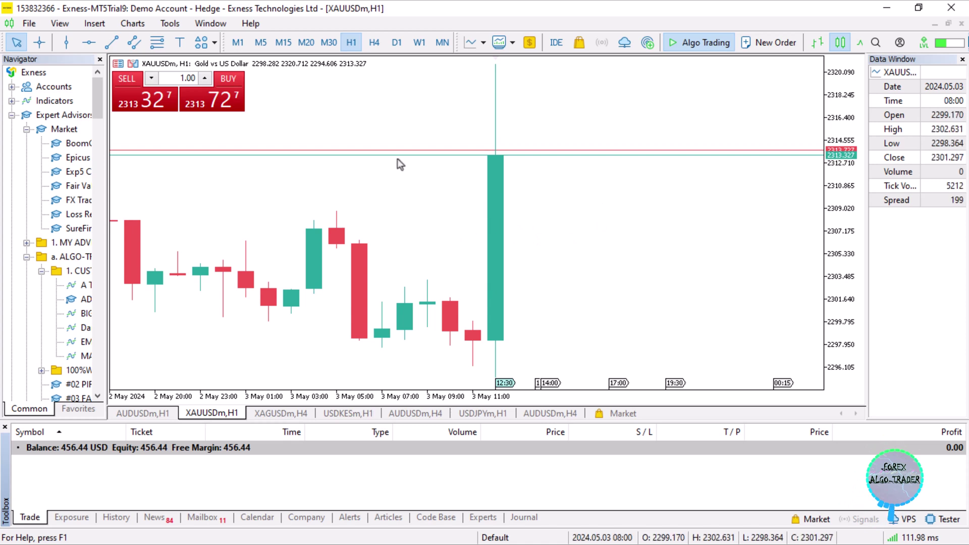
pyautogui.click(221, 107)
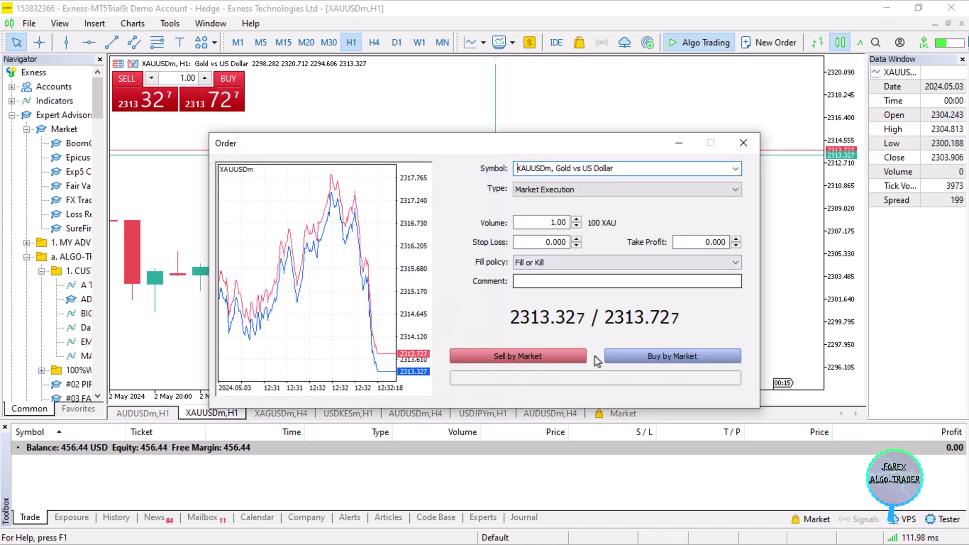
pyautogui.click(658, 360)
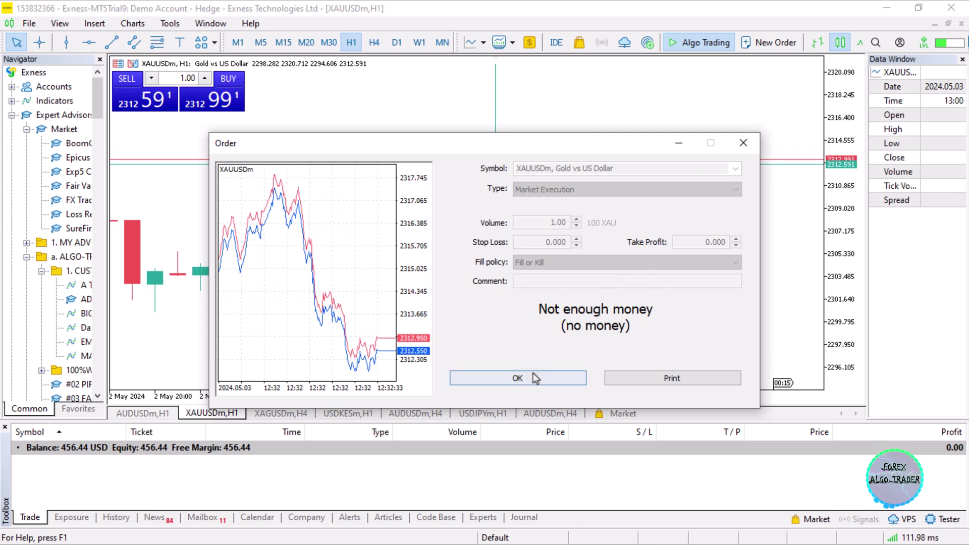
pyautogui.click(537, 378)
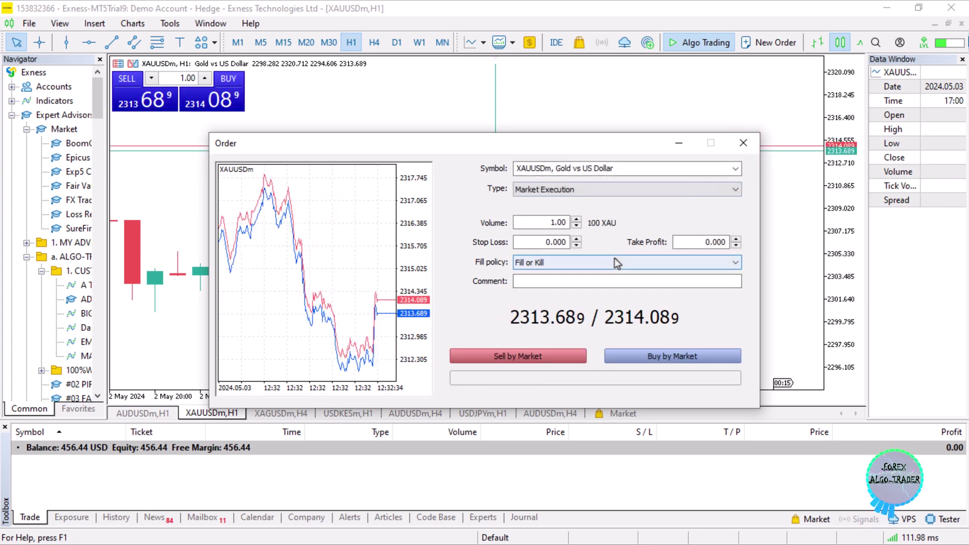
pyautogui.click(743, 143)
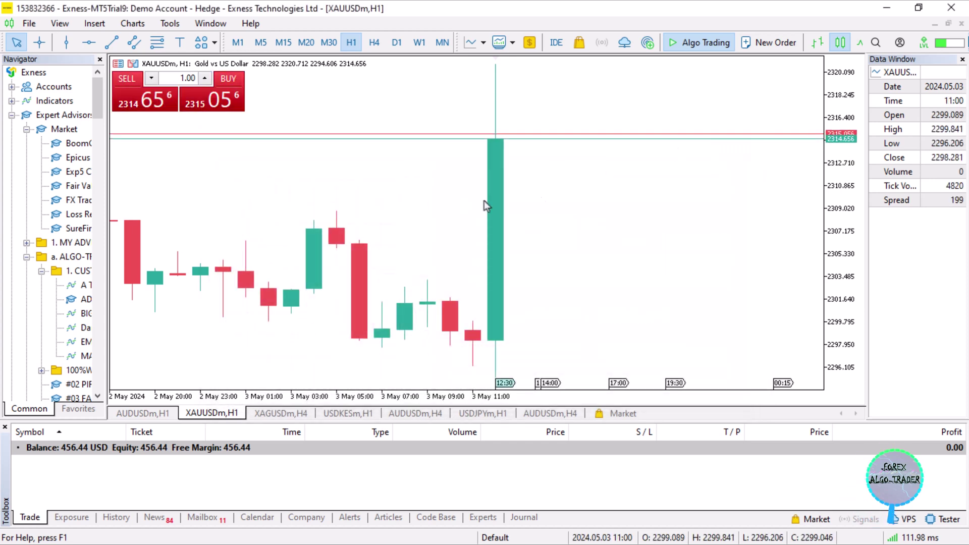
pyautogui.middleClick(569, 253)
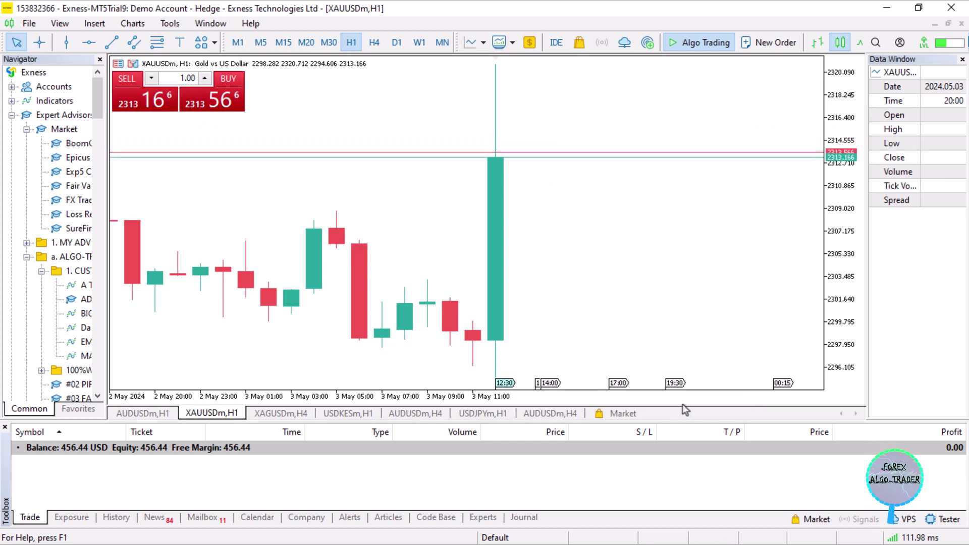
# Bring Mediabyte Whiteboard forward with the NFP Buy/Long and XAUUSD scenario notes
pyautogui.press('super')
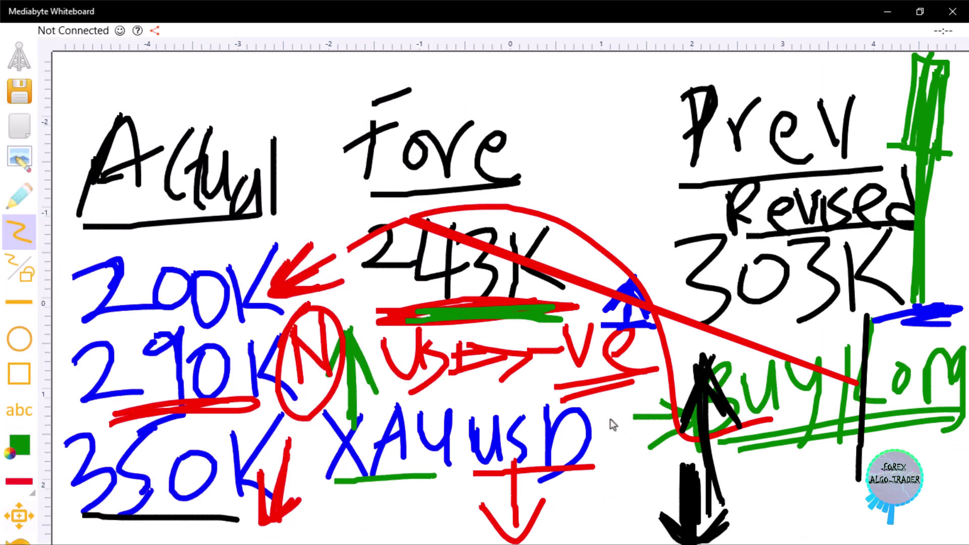
pyautogui.press('super')
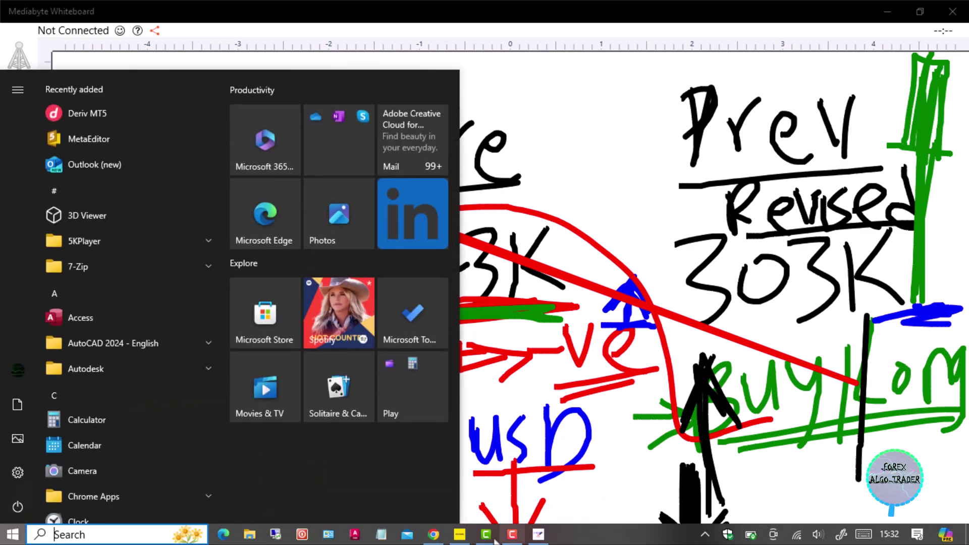
pyautogui.press('super')
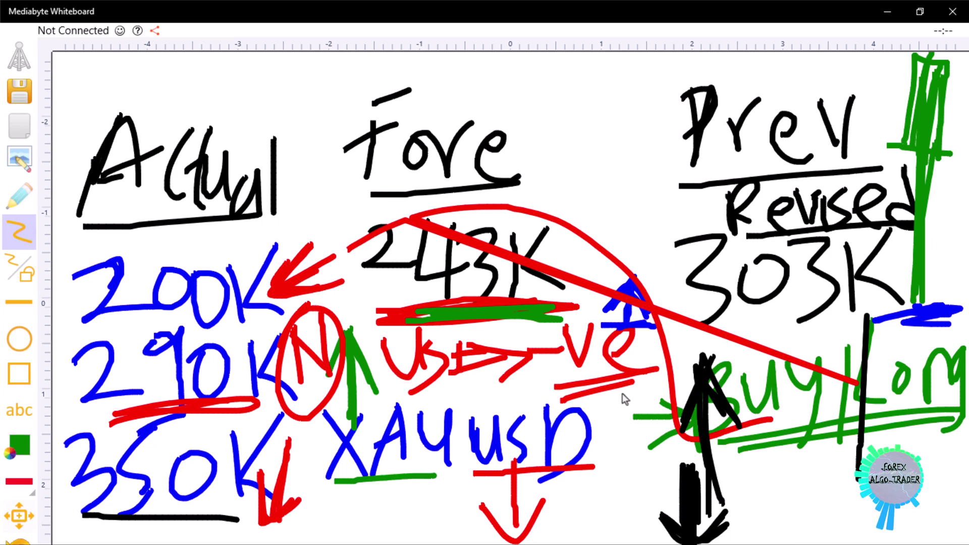